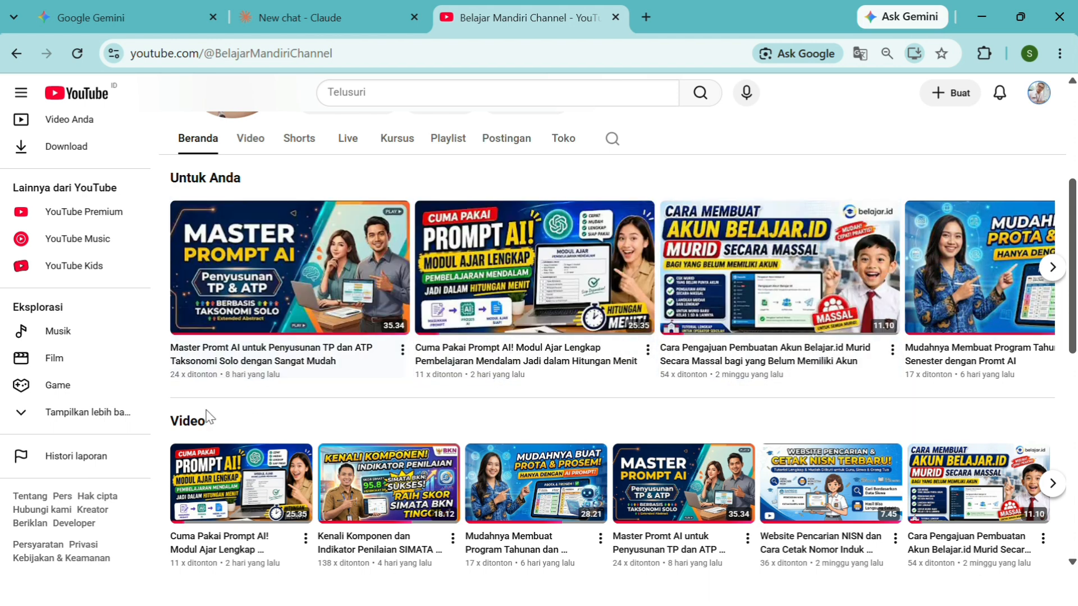
Switch to the Word document ATP_Final_Matematika_FaseC_Taksonomi_SOLO and examine its learning-objectives table through to the per-semester summary
{"action": "mouse_move", "coordinate": [223, 312]}
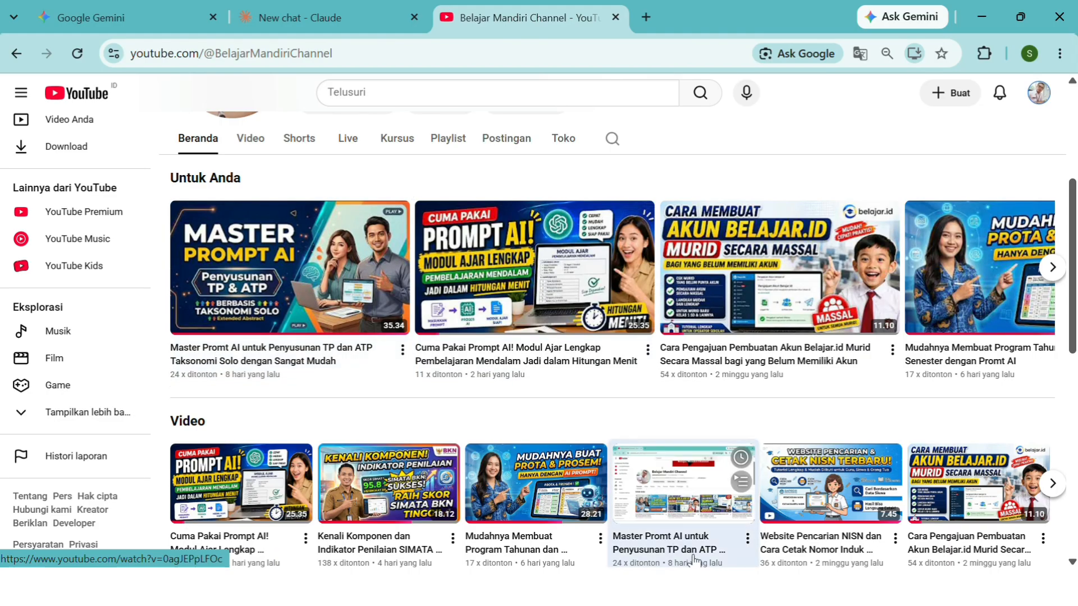
{"action": "mouse_move", "coordinate": [745, 587]}
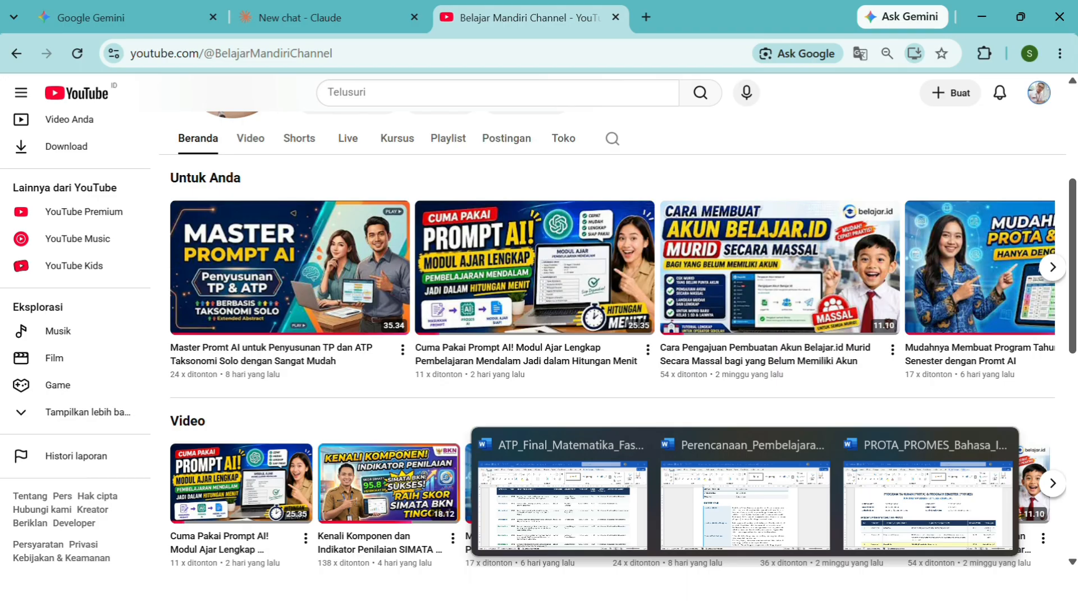
{"action": "left_click", "coordinate": [538, 498]}
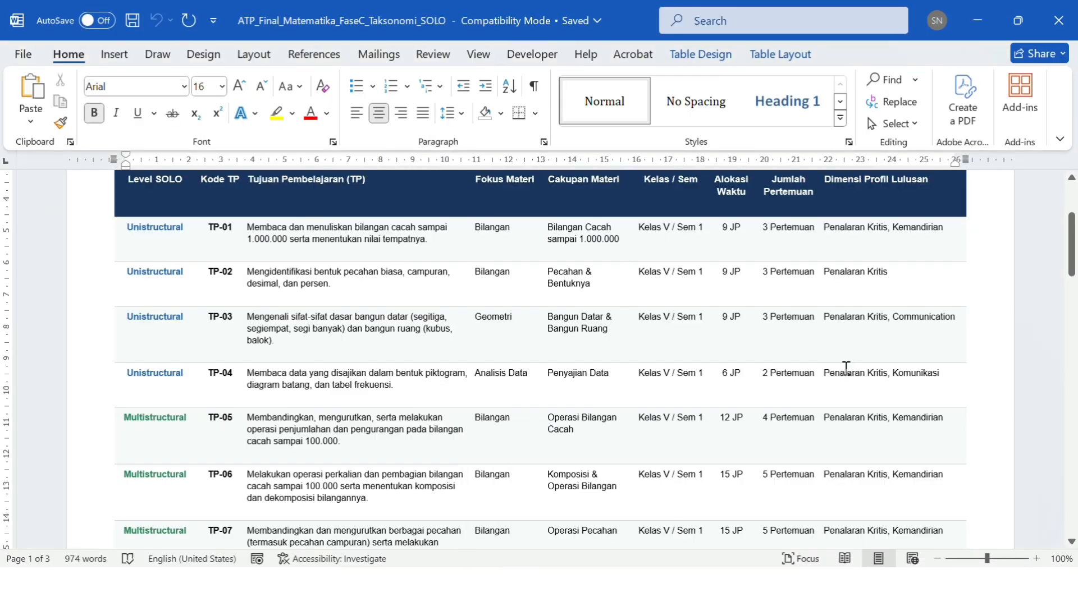
{"action": "scroll", "coordinate": [846, 367], "scroll_direction": "up", "scroll_amount": 4}
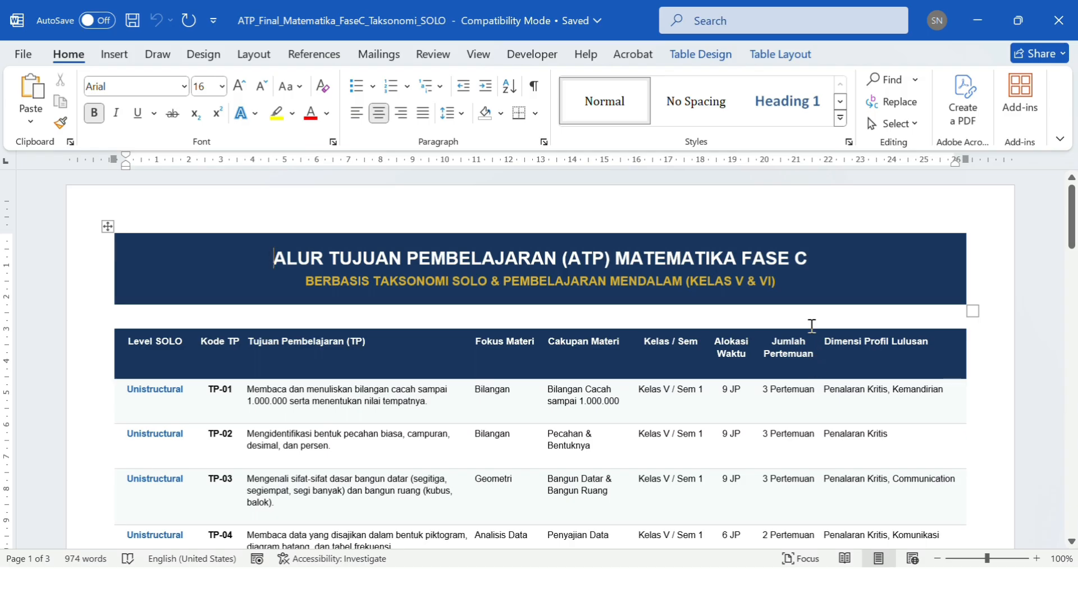
{"action": "scroll", "coordinate": [726, 368], "scroll_direction": "down", "scroll_amount": 10}
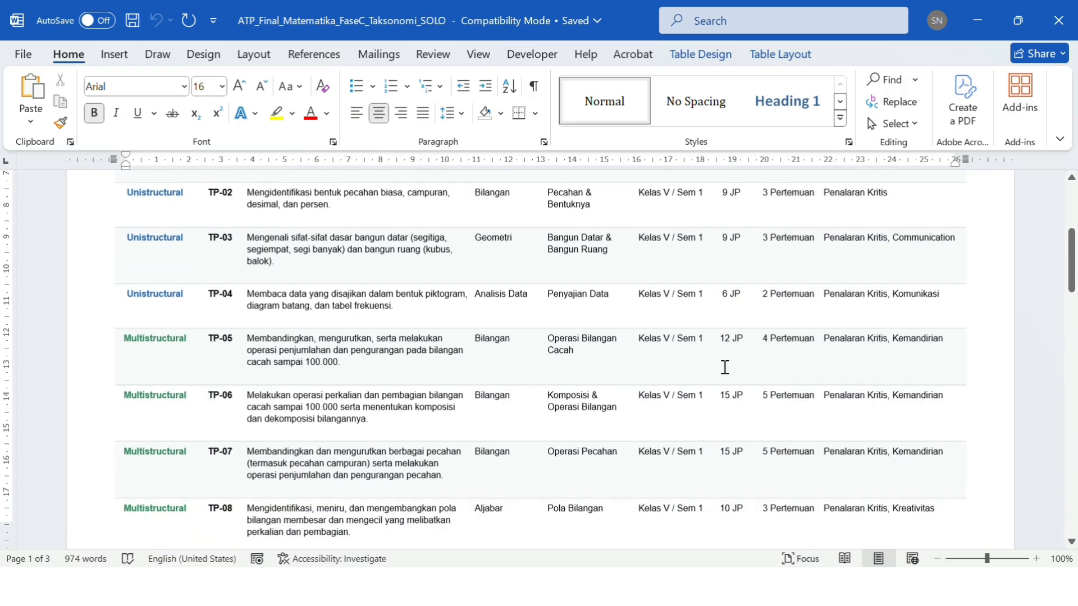
{"action": "scroll", "coordinate": [725, 368], "scroll_direction": "down", "scroll_amount": 10}
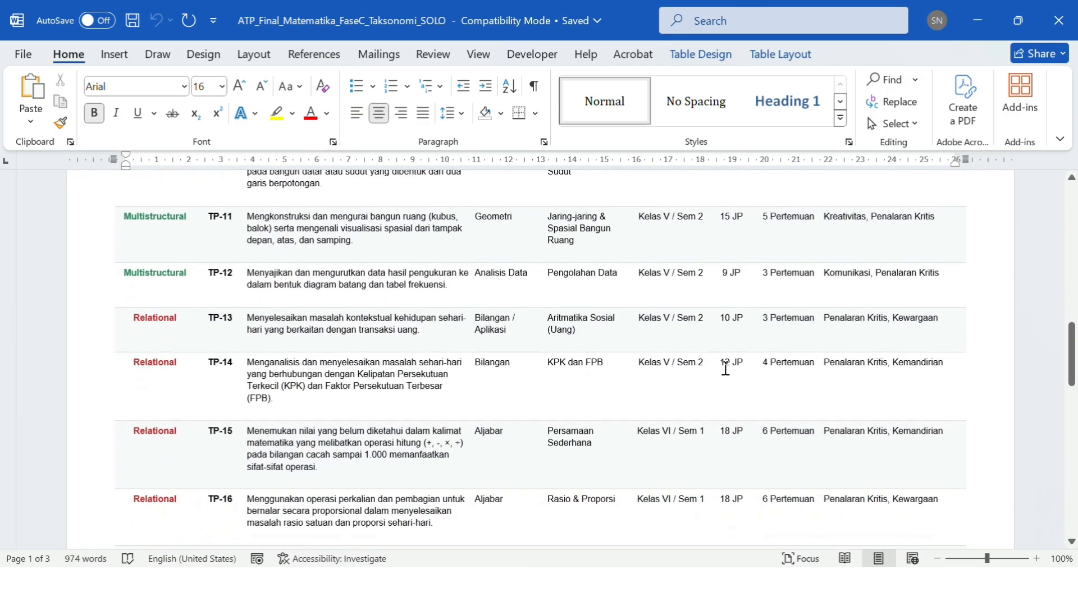
{"action": "scroll", "coordinate": [725, 371], "scroll_direction": "down", "scroll_amount": 3}
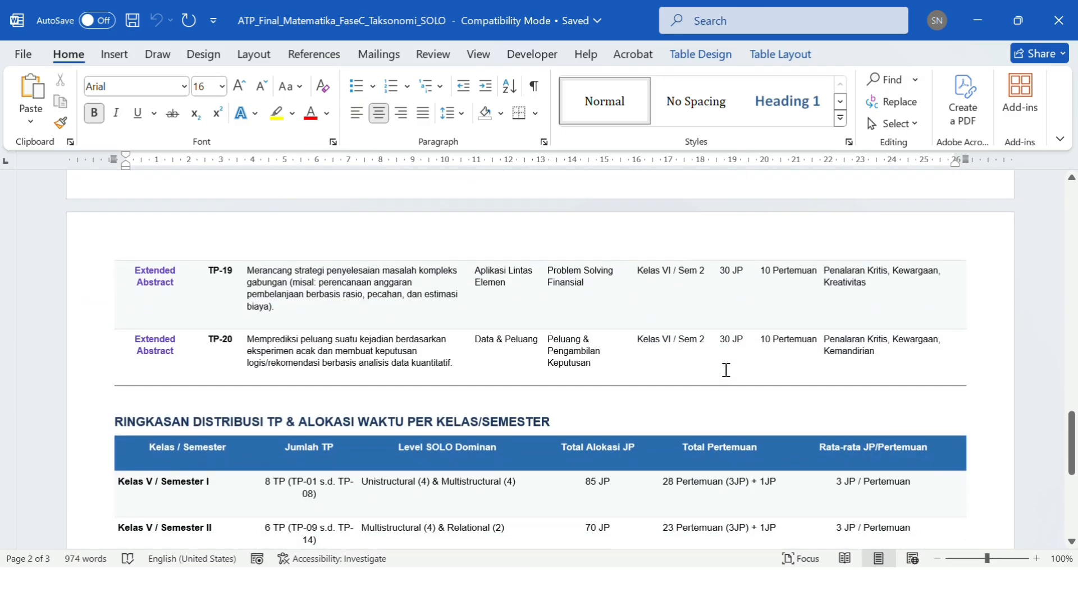
{"action": "scroll", "coordinate": [726, 371], "scroll_direction": "up", "scroll_amount": 10}
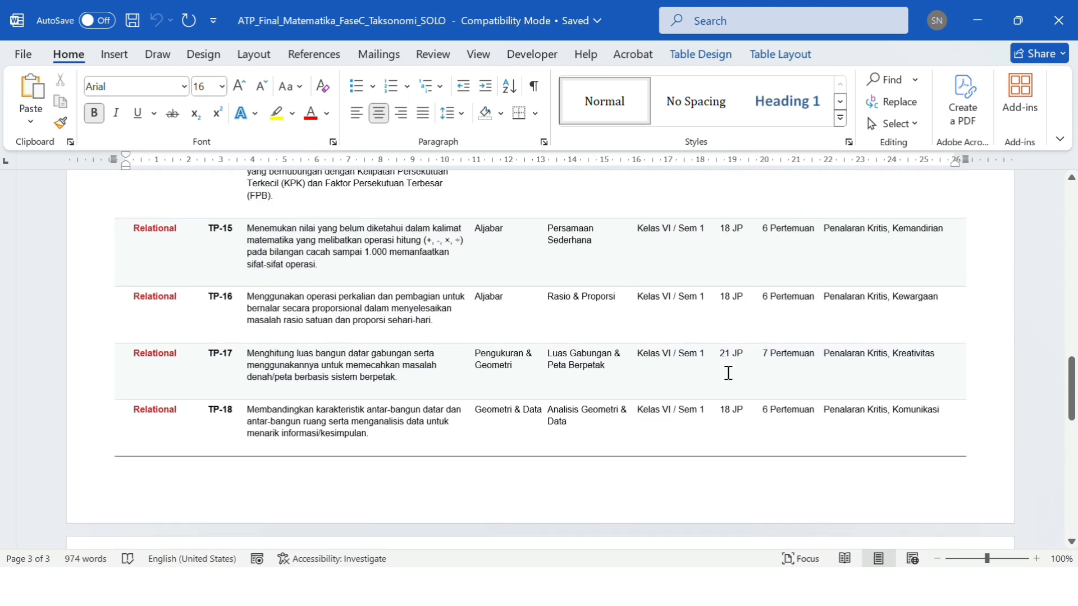
{"action": "scroll", "coordinate": [729, 373], "scroll_direction": "up", "scroll_amount": 12}
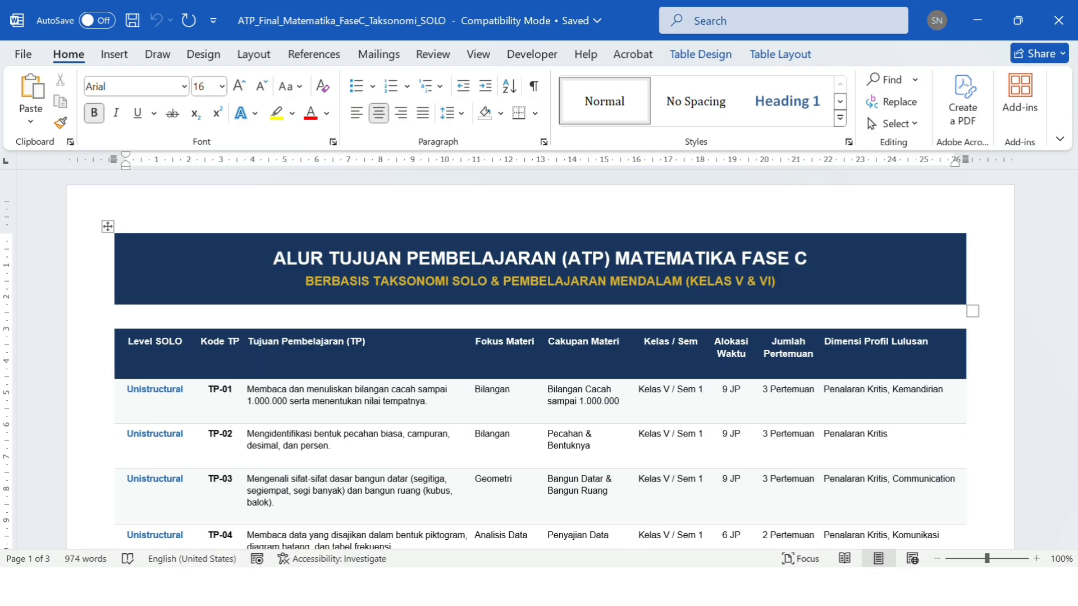
Revisit the YouTube channel page, switch to Word document Perencanaan_Pembelajaran_Mendalam_Matematika_SD1Melati, and examine its IDENTITAS PERENCANAAN and IDENTIFIKASI tables
{"action": "left_click", "coordinate": [634, 586]}
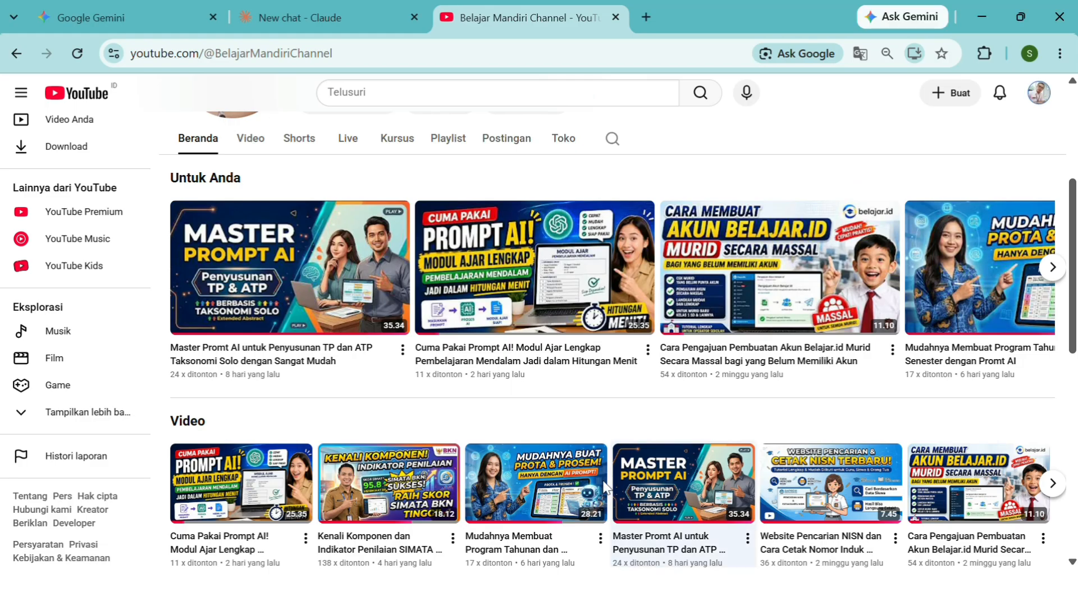
{"action": "mouse_move", "coordinate": [582, 307]}
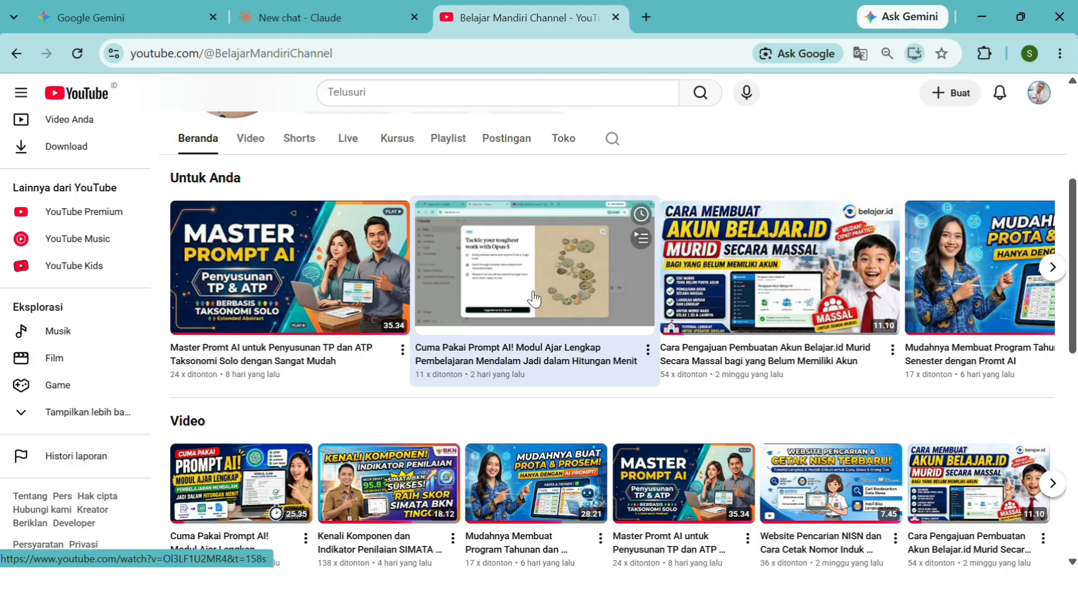
{"action": "left_click", "coordinate": [745, 587]}
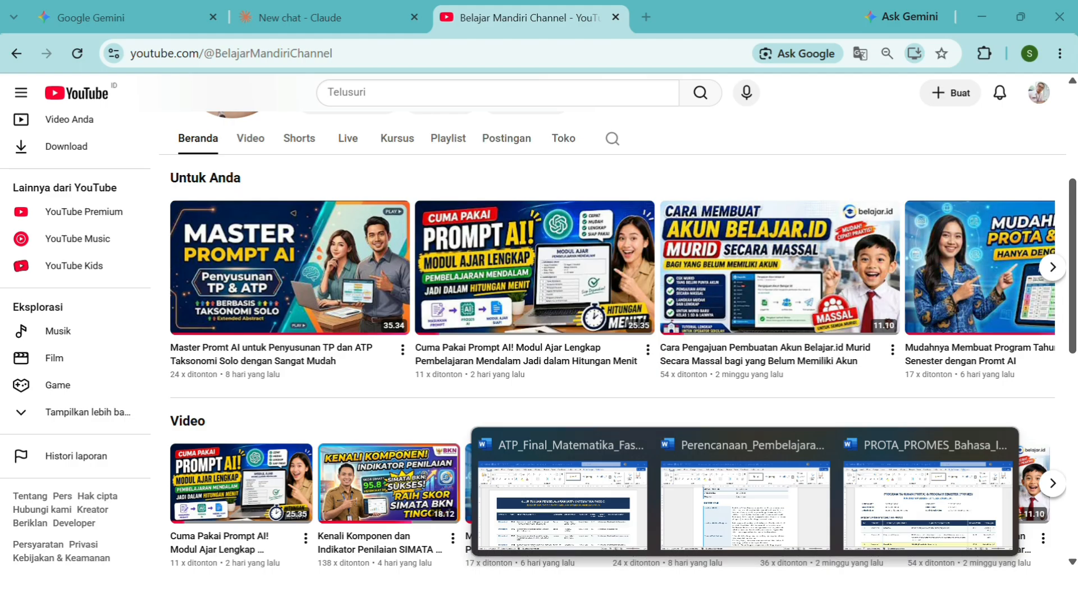
{"action": "left_click", "coordinate": [761, 527]}
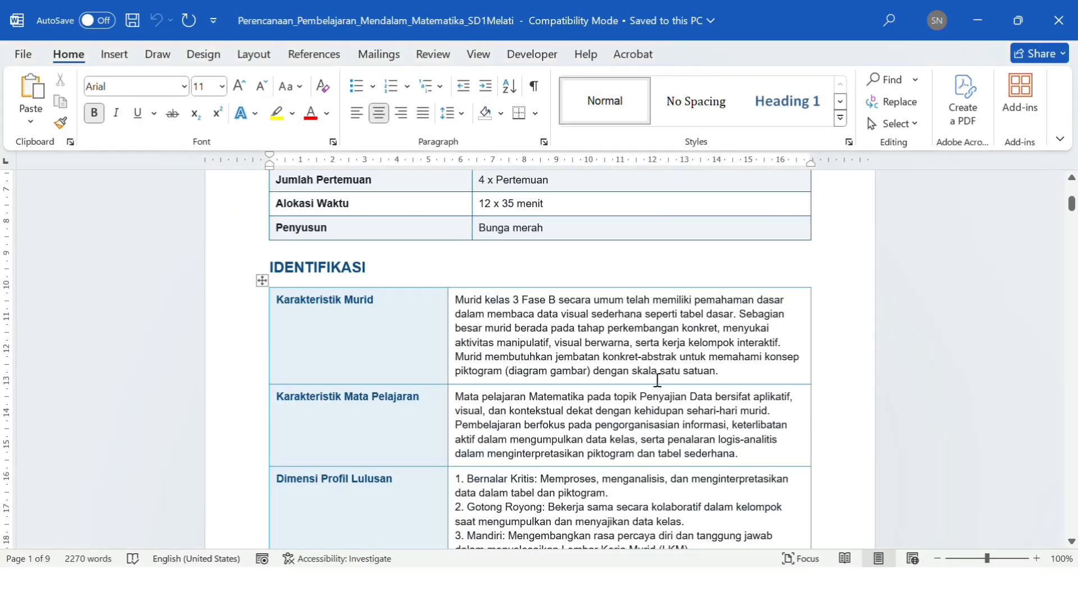
{"action": "scroll", "coordinate": [567, 380], "scroll_direction": "up", "scroll_amount": 5}
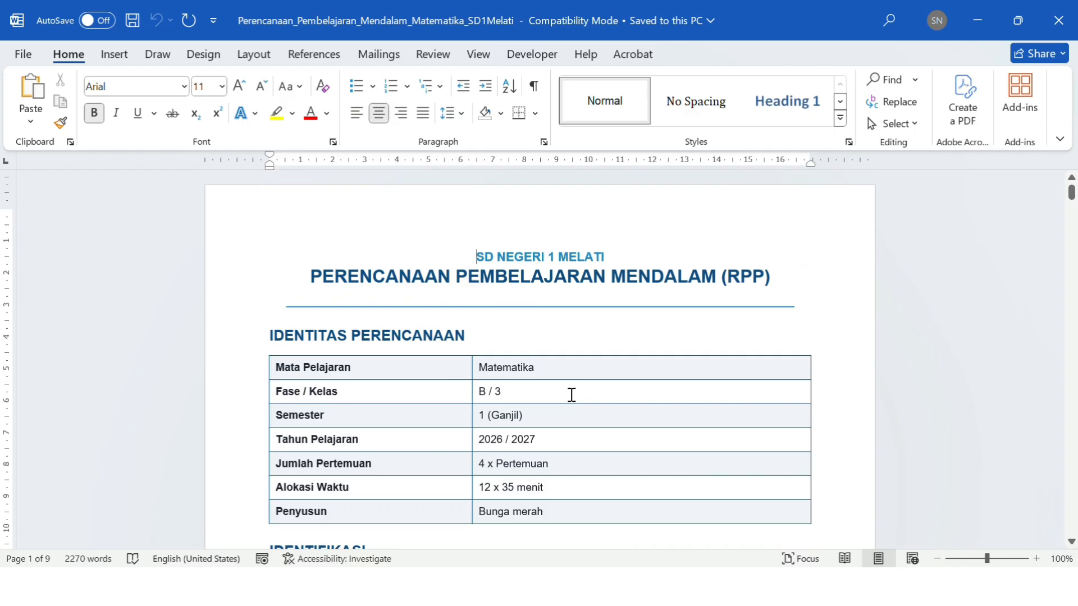
{"action": "scroll", "coordinate": [572, 394], "scroll_direction": "down", "scroll_amount": 3}
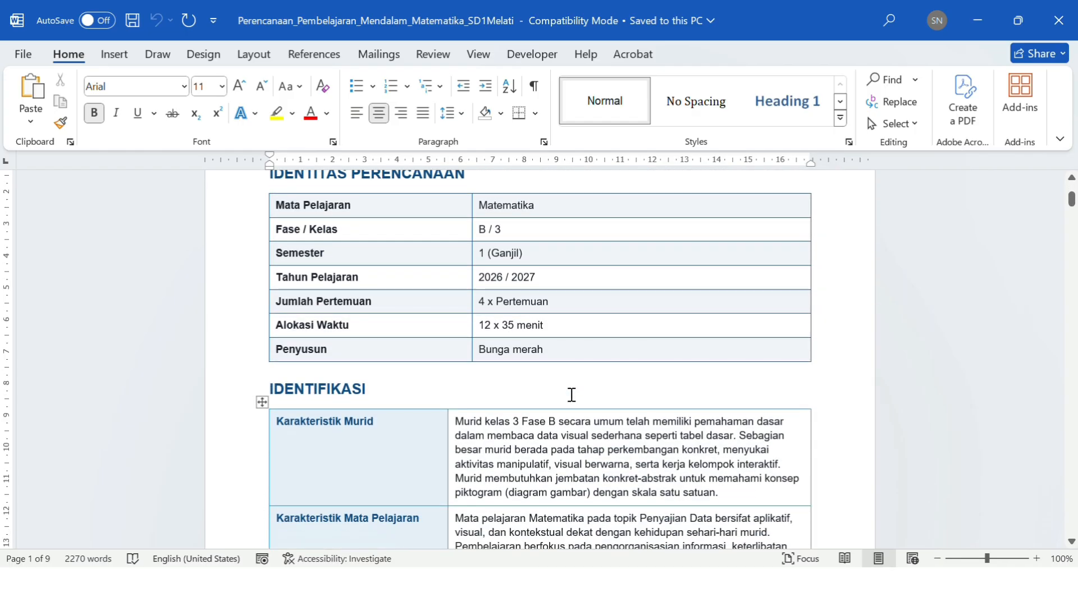
{"action": "scroll", "coordinate": [572, 395], "scroll_direction": "up", "scroll_amount": 2}
{"action": "scroll", "coordinate": [572, 394], "scroll_direction": "down", "scroll_amount": 2}
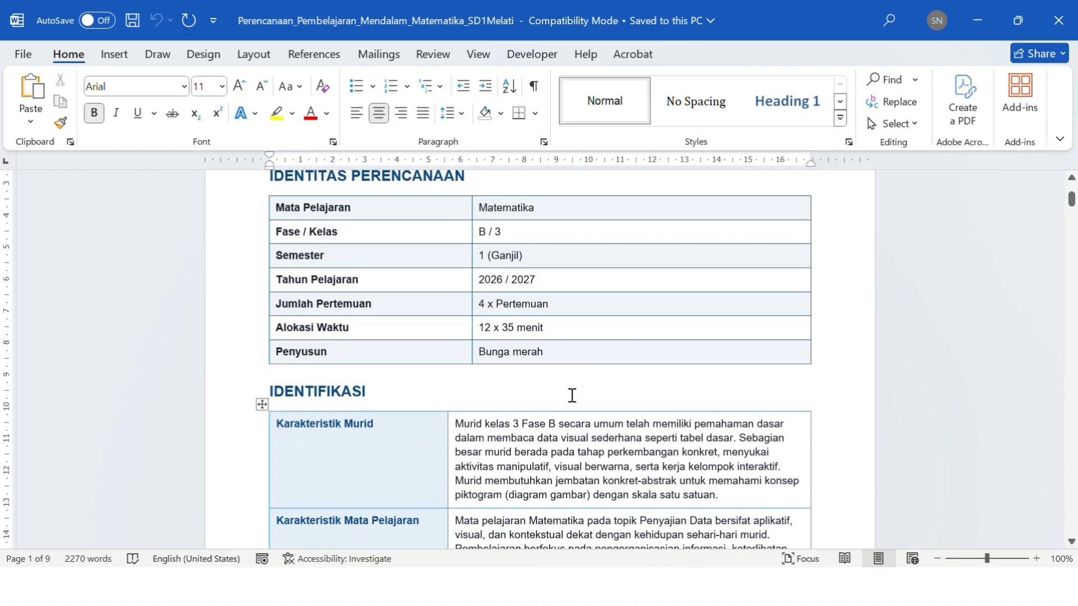
{"action": "scroll", "coordinate": [571, 394], "scroll_direction": "down", "scroll_amount": 1}
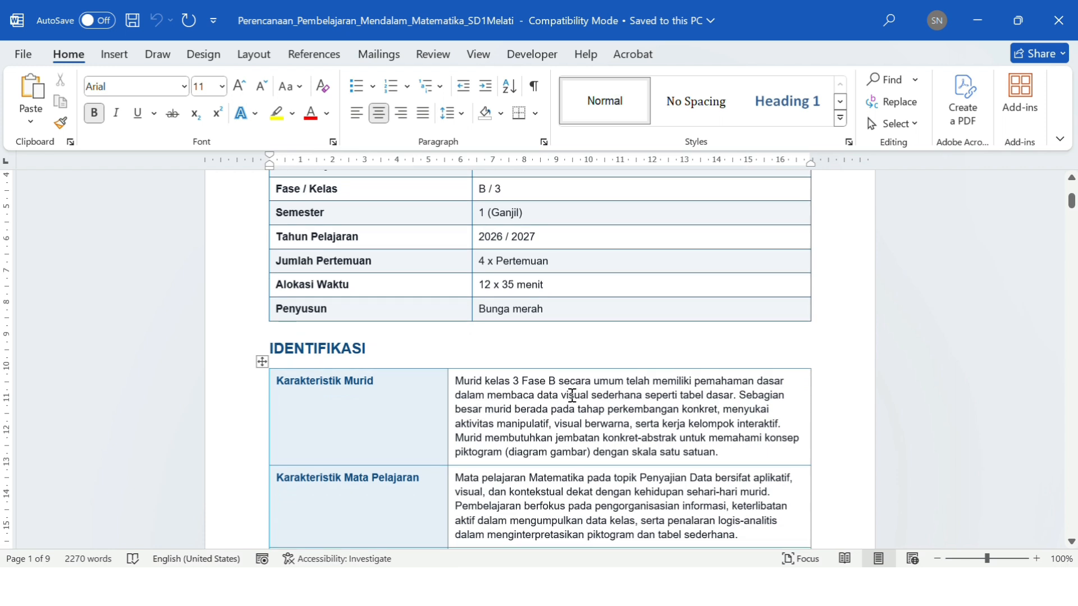
{"action": "scroll", "coordinate": [572, 394], "scroll_direction": "down", "scroll_amount": 1}
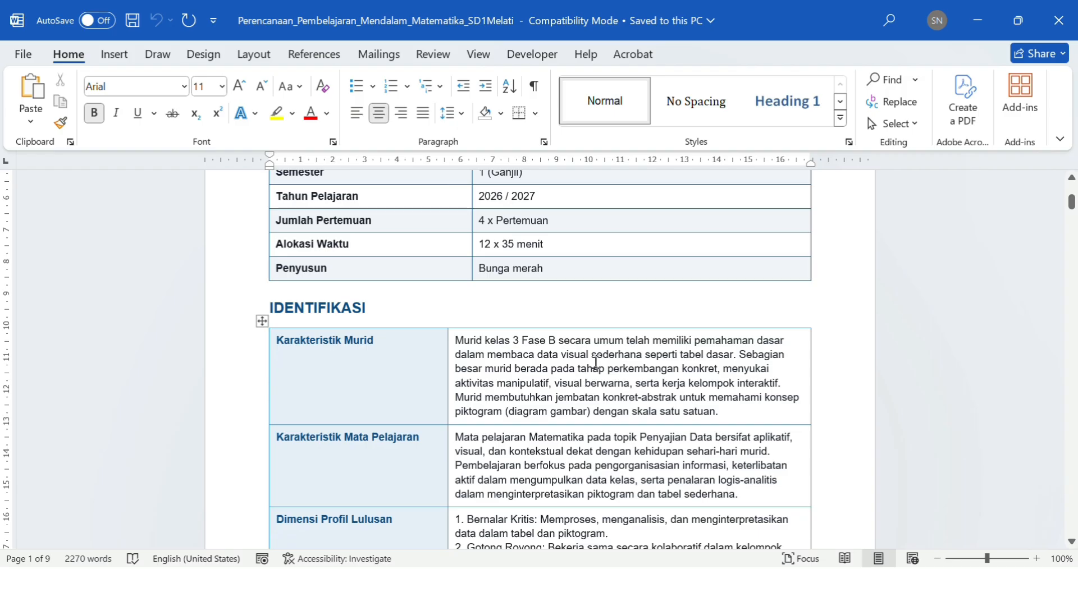
{"action": "scroll", "coordinate": [595, 363], "scroll_direction": "down", "scroll_amount": 3}
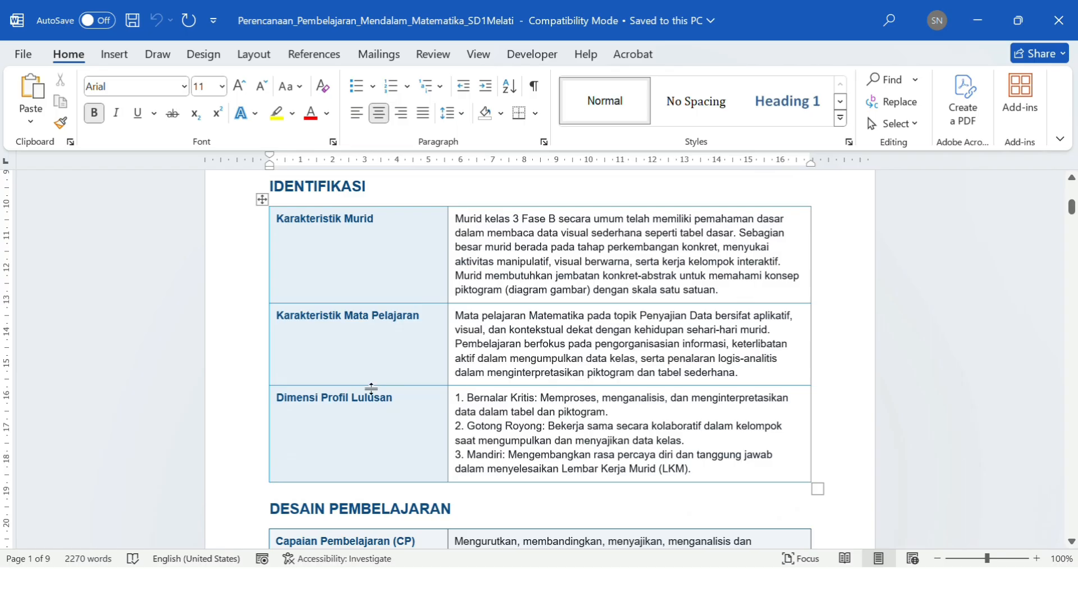
Examine the lesson plan's DESAIN PEMBELAJARAN section and the Pertemuan ke 1 learning activities
{"action": "scroll", "coordinate": [619, 374], "scroll_direction": "down", "scroll_amount": 4}
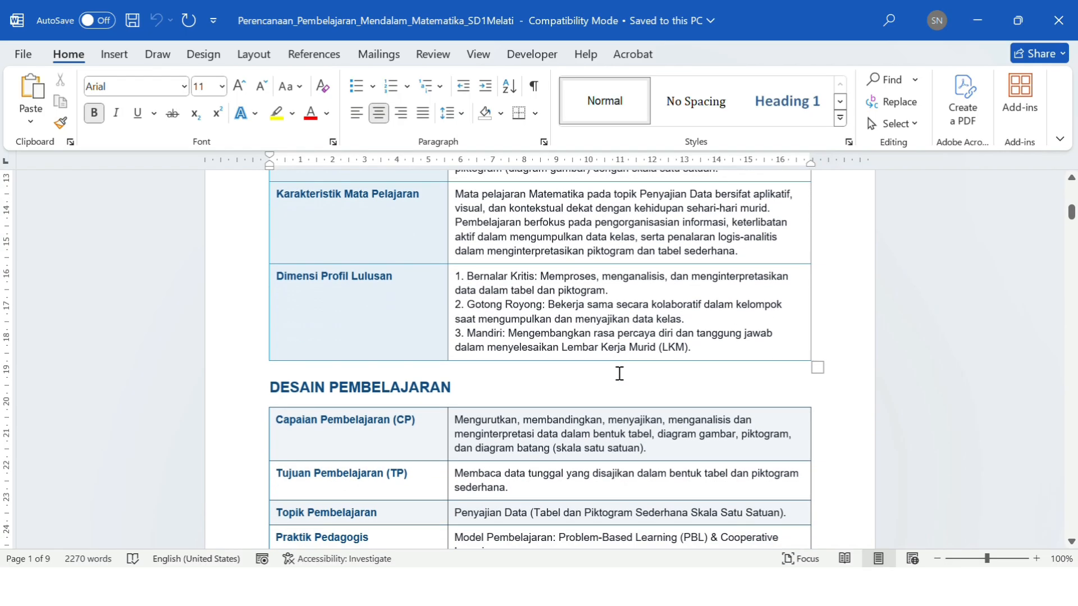
{"action": "scroll", "coordinate": [626, 361], "scroll_direction": "down", "scroll_amount": 7}
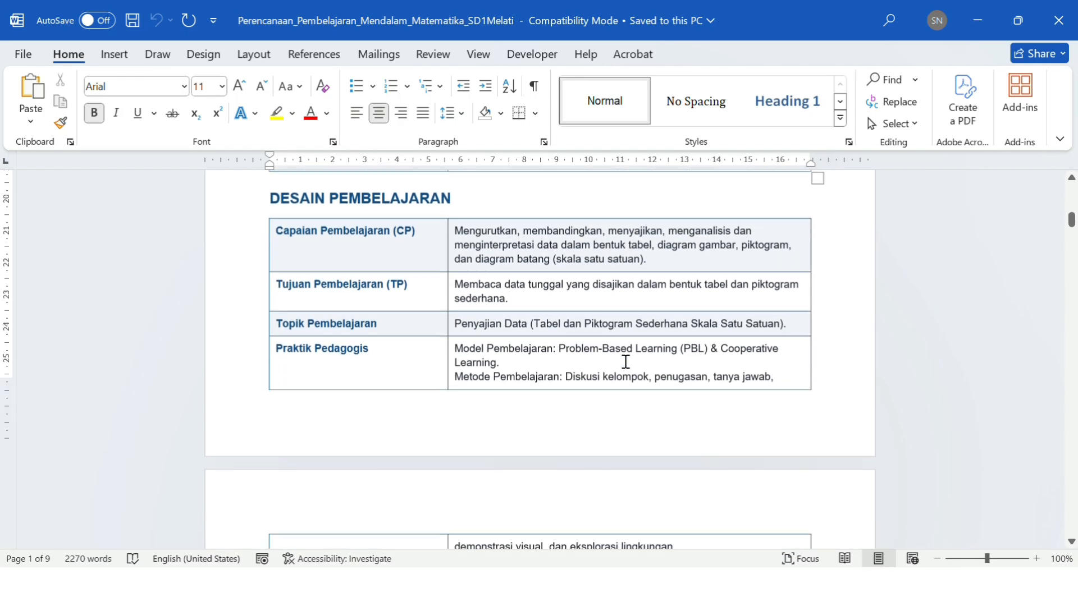
{"action": "scroll", "coordinate": [625, 362], "scroll_direction": "down", "scroll_amount": 3}
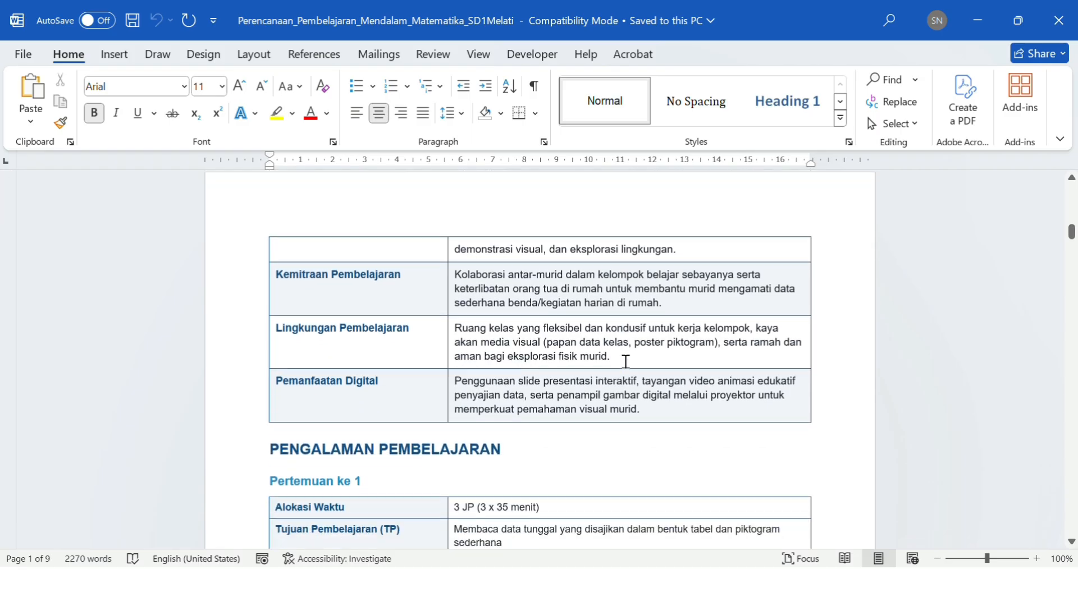
{"action": "scroll", "coordinate": [625, 361], "scroll_direction": "down", "scroll_amount": 4}
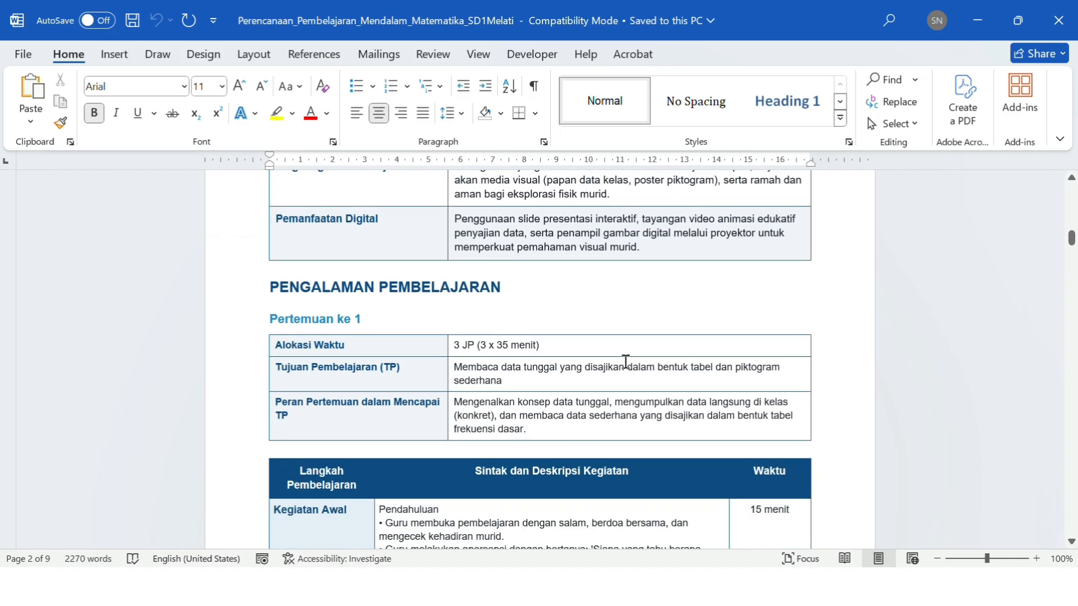
{"action": "scroll", "coordinate": [626, 362], "scroll_direction": "down", "scroll_amount": 4}
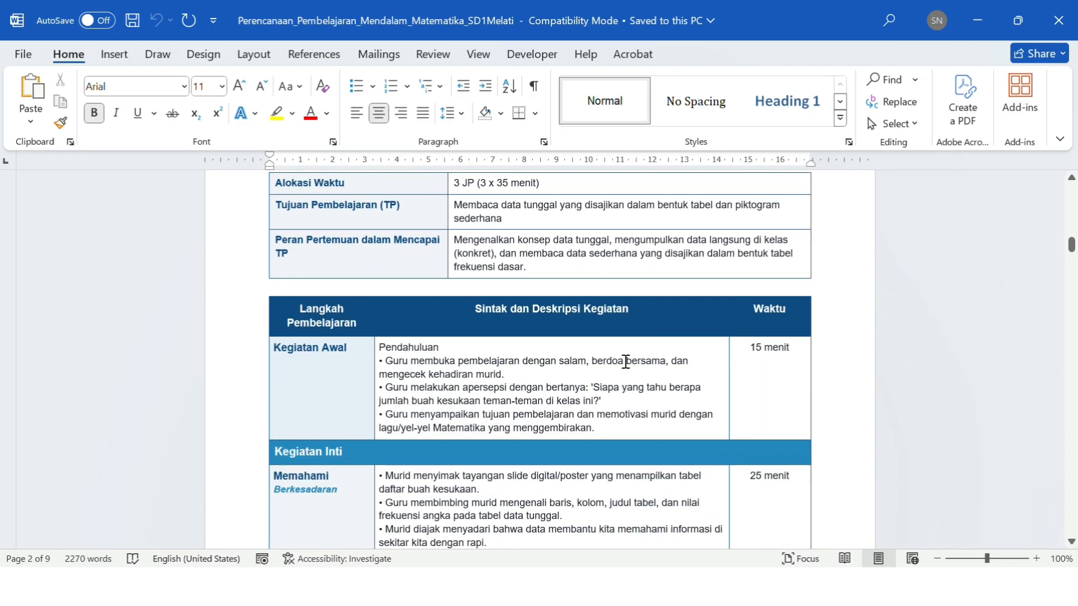
{"action": "scroll", "coordinate": [625, 361], "scroll_direction": "down", "scroll_amount": 3}
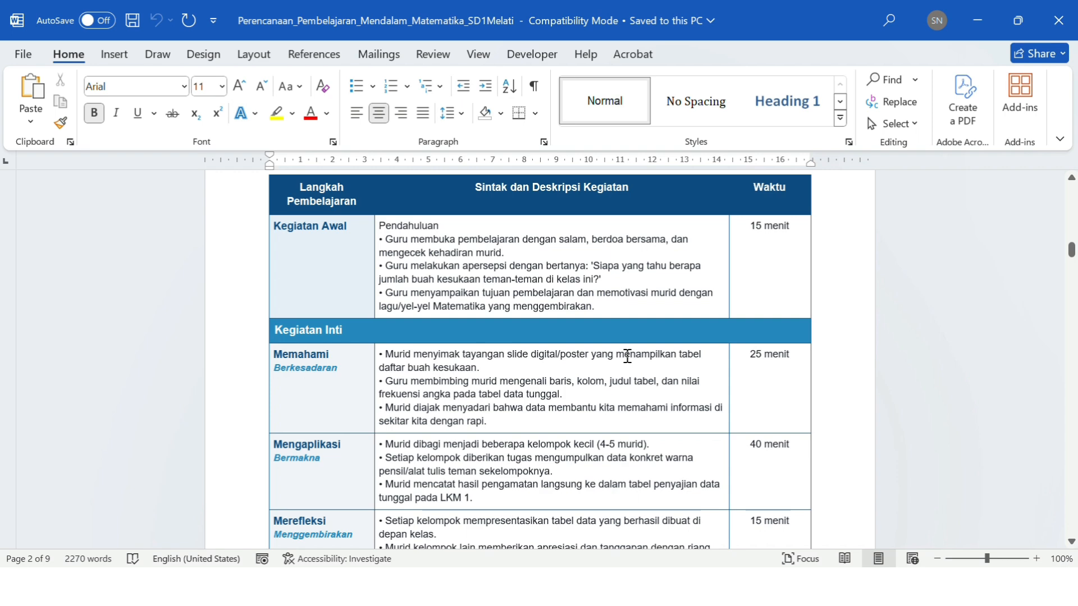
{"action": "scroll", "coordinate": [497, 387], "scroll_direction": "down", "scroll_amount": 2}
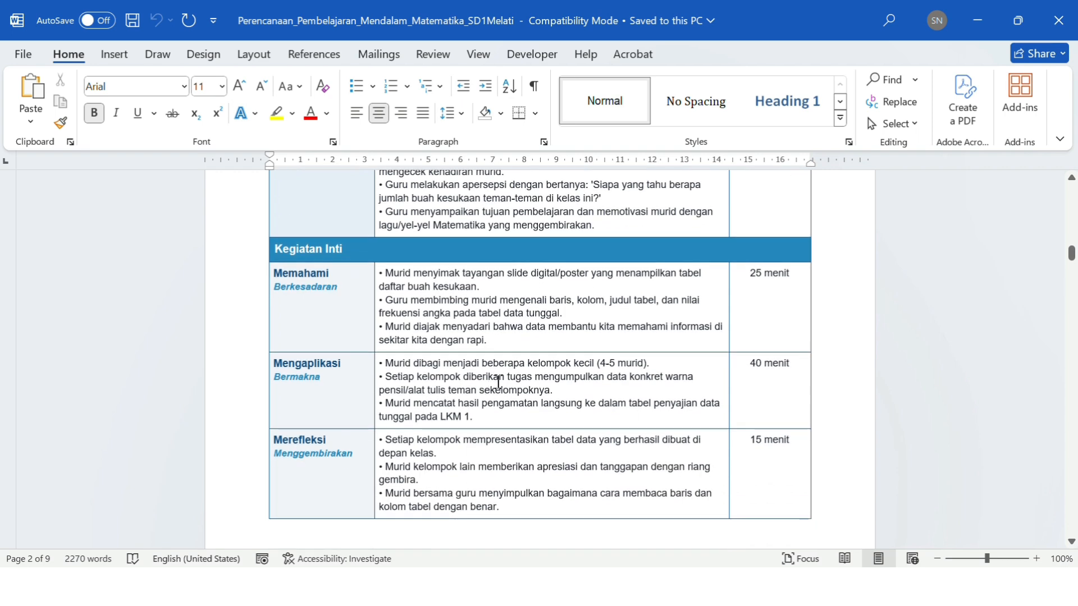
Recheck the design rows from Praktik Pedagogis to Pemanfaatan Digital and the Pertemuan ke 1 activity table
{"action": "scroll", "coordinate": [498, 383], "scroll_direction": "up", "scroll_amount": 1}
{"action": "scroll", "coordinate": [498, 382], "scroll_direction": "up", "scroll_amount": 8}
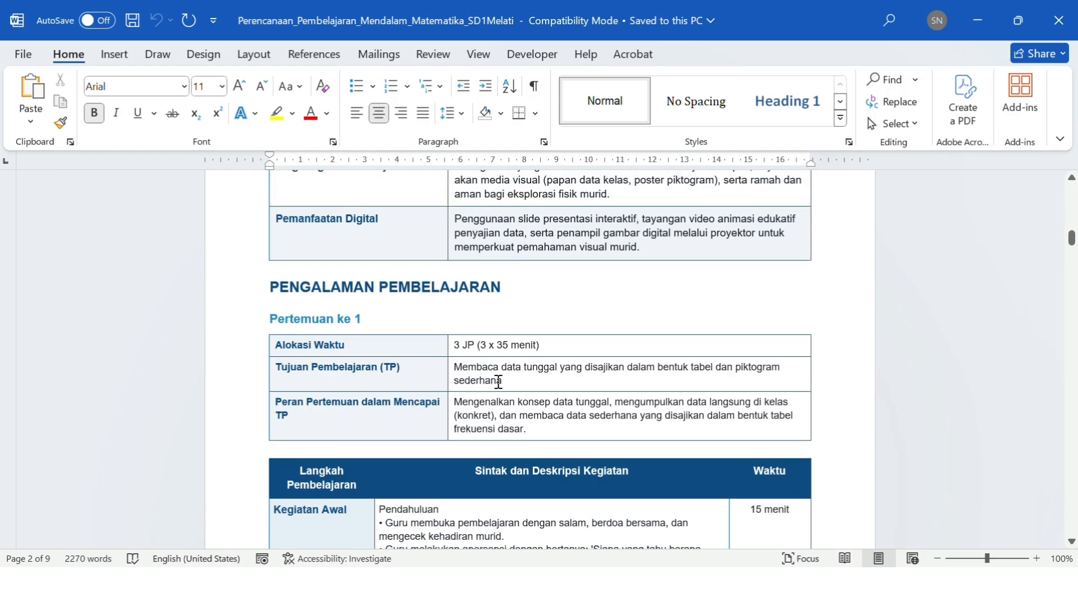
{"action": "scroll", "coordinate": [498, 382], "scroll_direction": "up", "scroll_amount": 7}
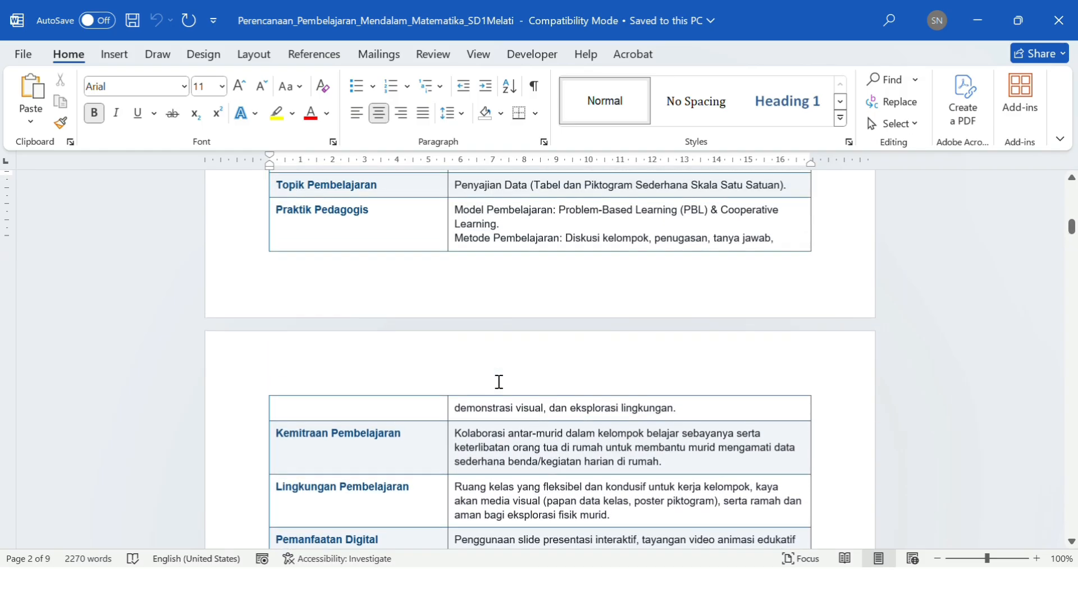
{"action": "scroll", "coordinate": [498, 381], "scroll_direction": "up", "scroll_amount": 1}
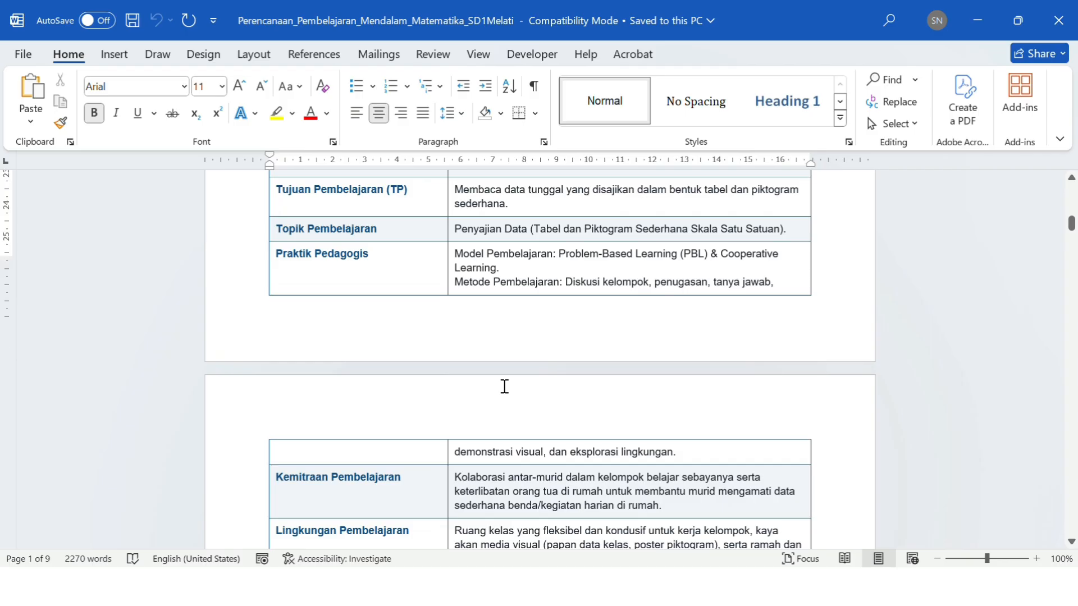
{"action": "scroll", "coordinate": [505, 387], "scroll_direction": "down", "scroll_amount": 3}
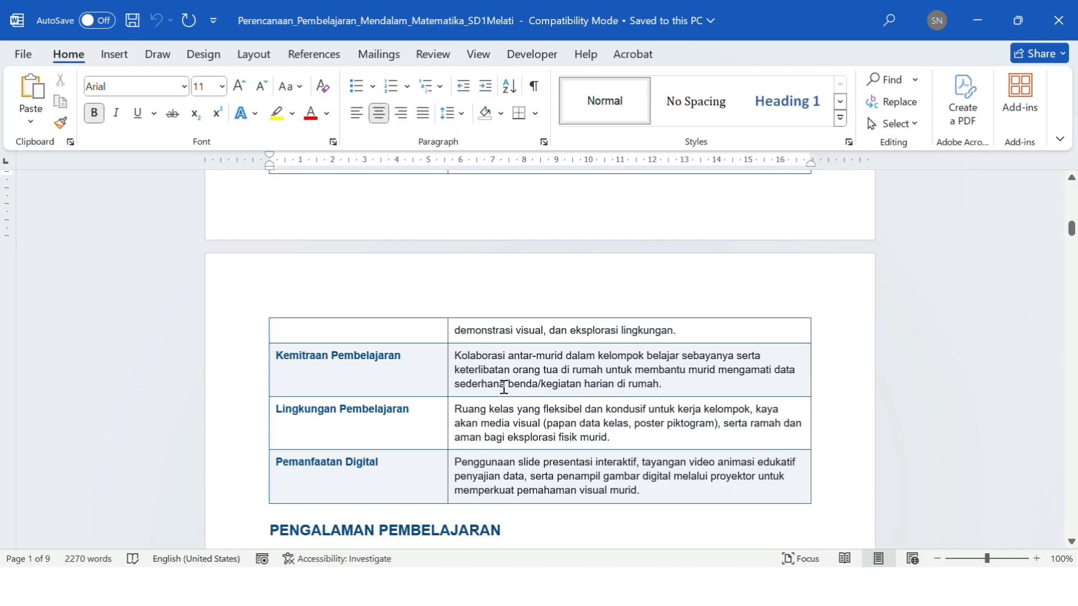
{"action": "scroll", "coordinate": [504, 388], "scroll_direction": "down", "scroll_amount": 15}
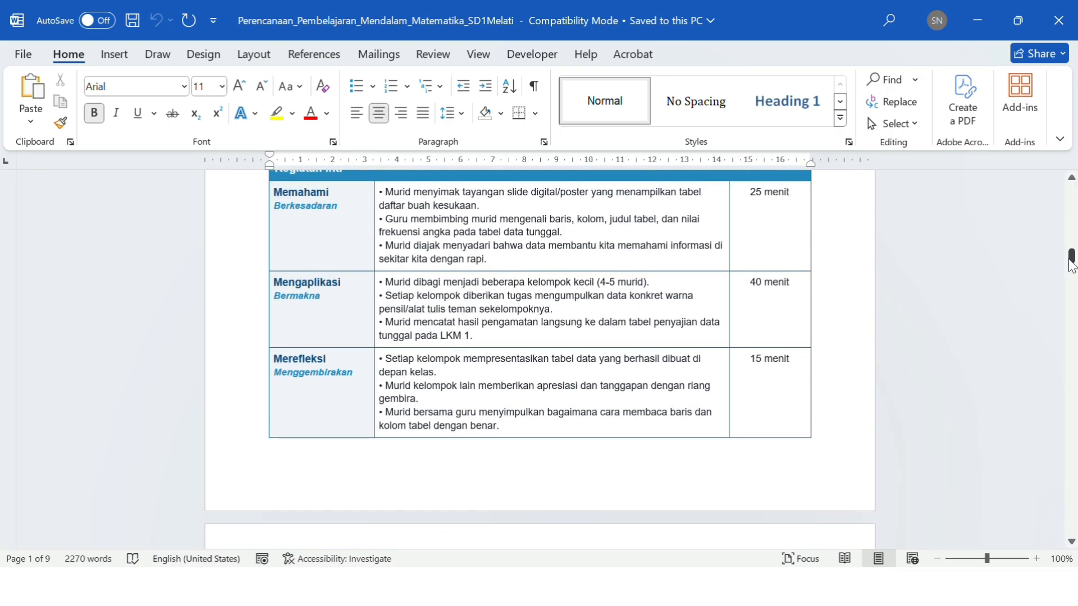
Reread the lesson plan from its title through the IDENTIFIKASI and DESAIN PEMBELAJARAN tables
{"action": "left_click_drag", "start_coordinate": [1071, 267], "coordinate": [1071, 185]}
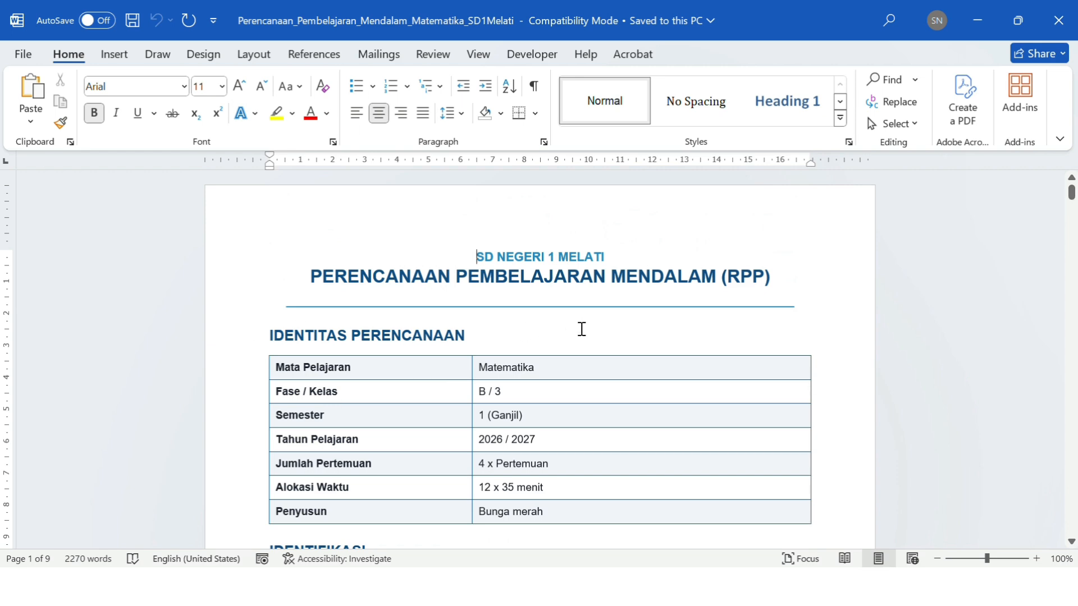
{"action": "scroll", "coordinate": [581, 332], "scroll_direction": "down", "scroll_amount": 2}
{"action": "scroll", "coordinate": [580, 332], "scroll_direction": "down", "scroll_amount": 10}
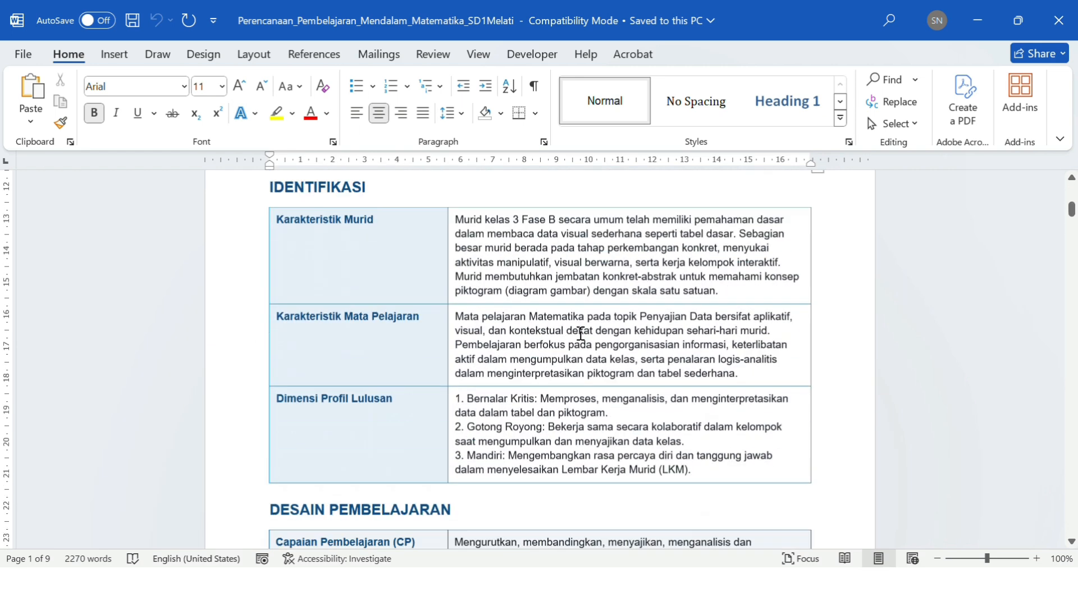
{"action": "scroll", "coordinate": [580, 333], "scroll_direction": "down", "scroll_amount": 5}
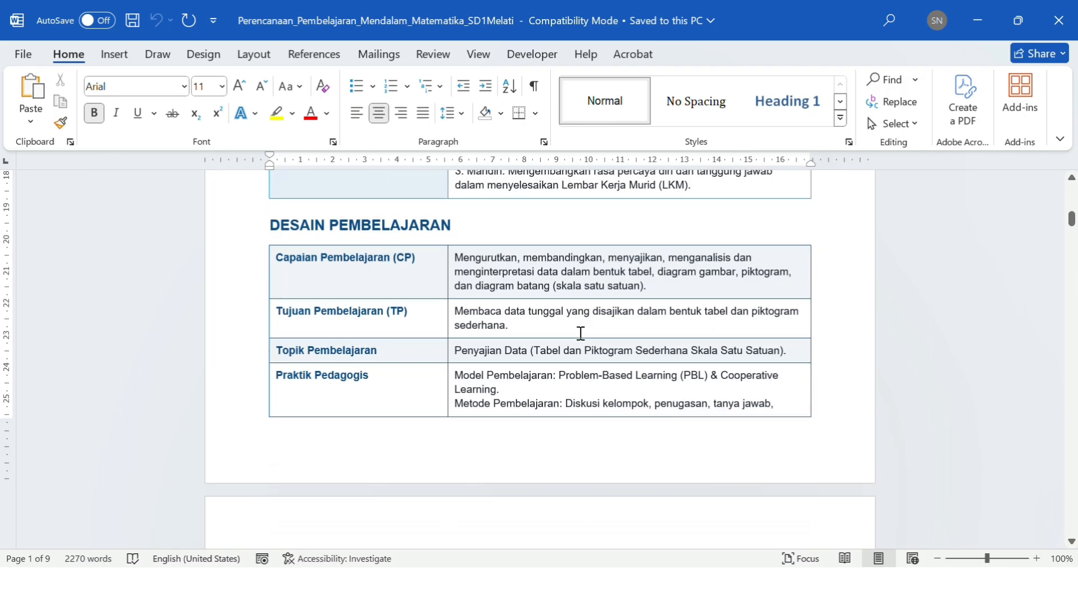
{"action": "scroll", "coordinate": [580, 333], "scroll_direction": "down", "scroll_amount": 5}
{"action": "scroll", "coordinate": [581, 333], "scroll_direction": "down", "scroll_amount": 10}
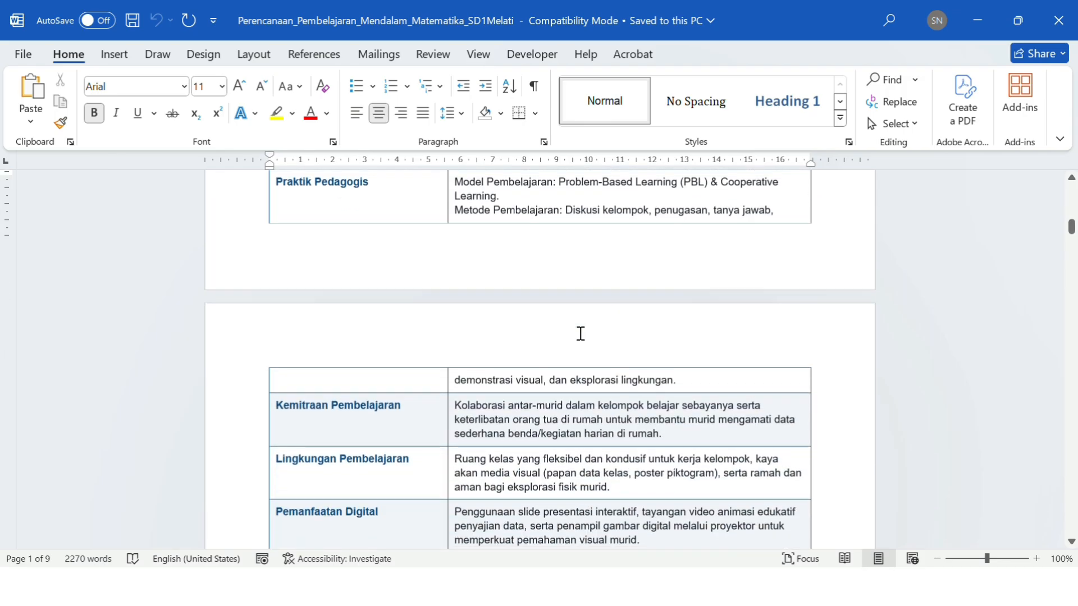
Review the PENGALAMAN PEMBELAJARAN section's Pertemuan ke 1 tables, and return toward the start of the lesson plan
{"action": "scroll", "coordinate": [579, 333], "scroll_direction": "down", "scroll_amount": 3}
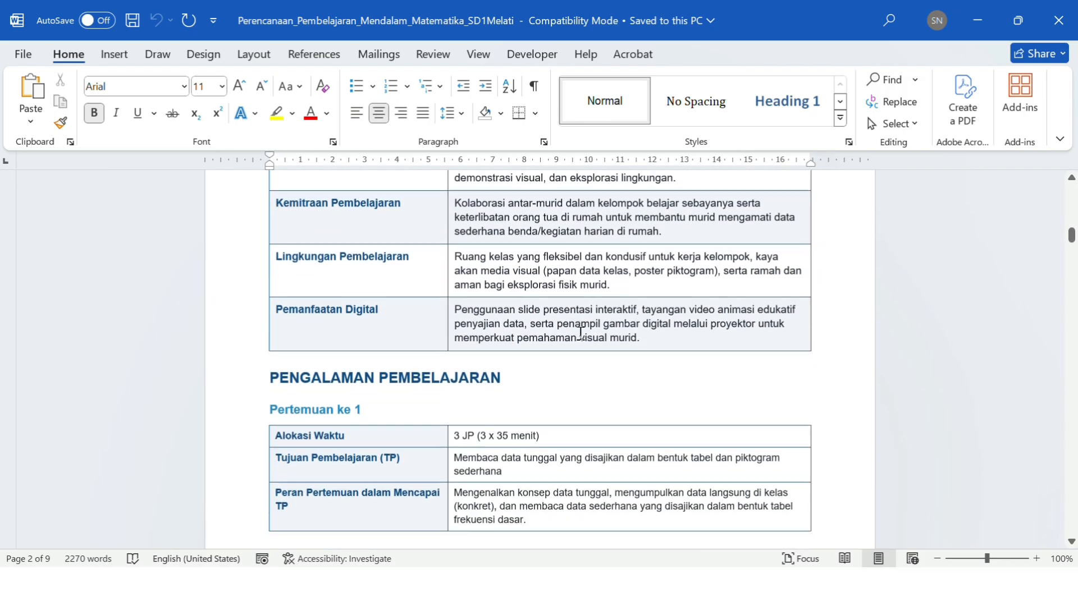
{"action": "scroll", "coordinate": [580, 333], "scroll_direction": "down", "scroll_amount": 3}
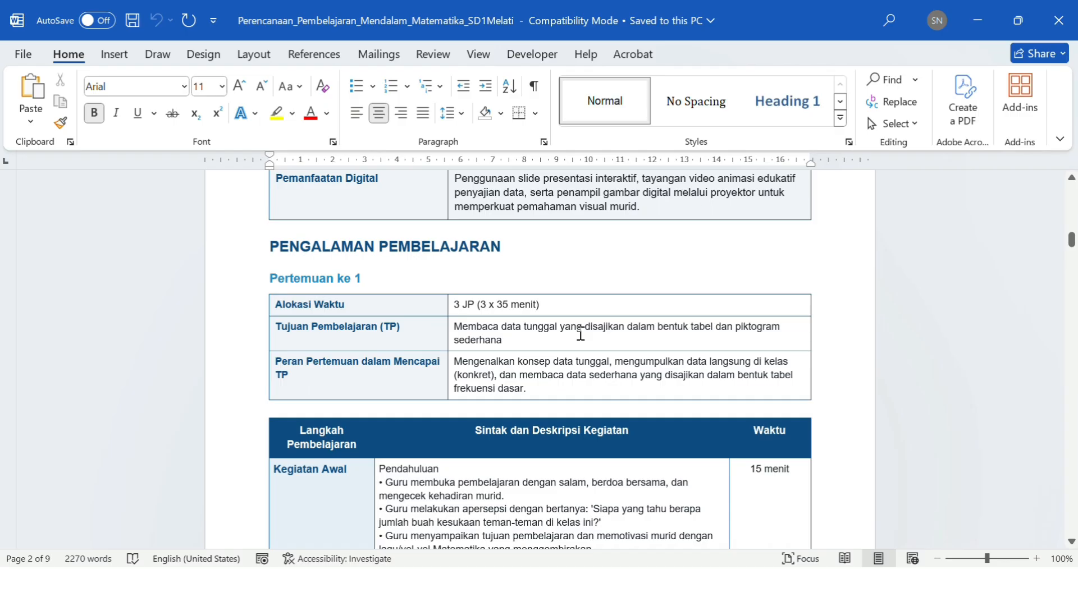
{"action": "scroll", "coordinate": [580, 335], "scroll_direction": "down", "scroll_amount": 3}
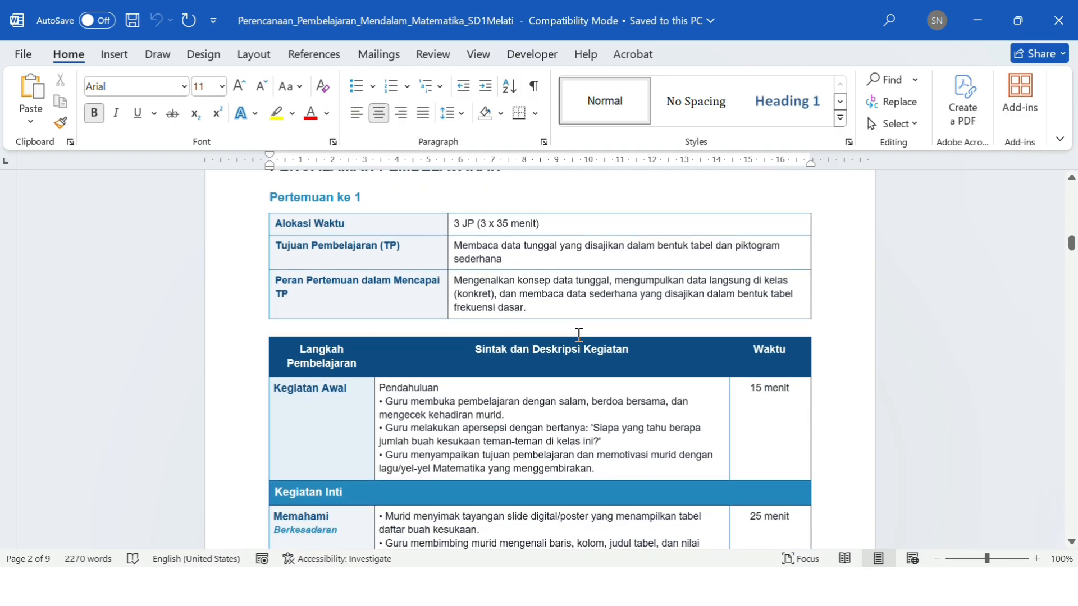
{"action": "scroll", "coordinate": [580, 337], "scroll_direction": "up", "scroll_amount": 20}
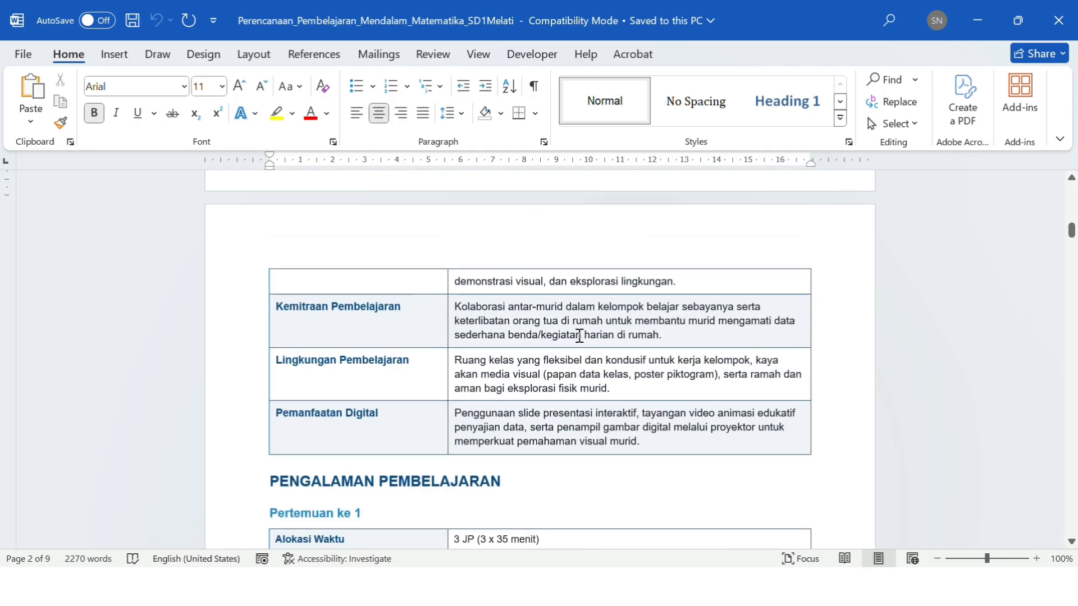
{"action": "scroll", "coordinate": [580, 336], "scroll_direction": "up", "scroll_amount": 10}
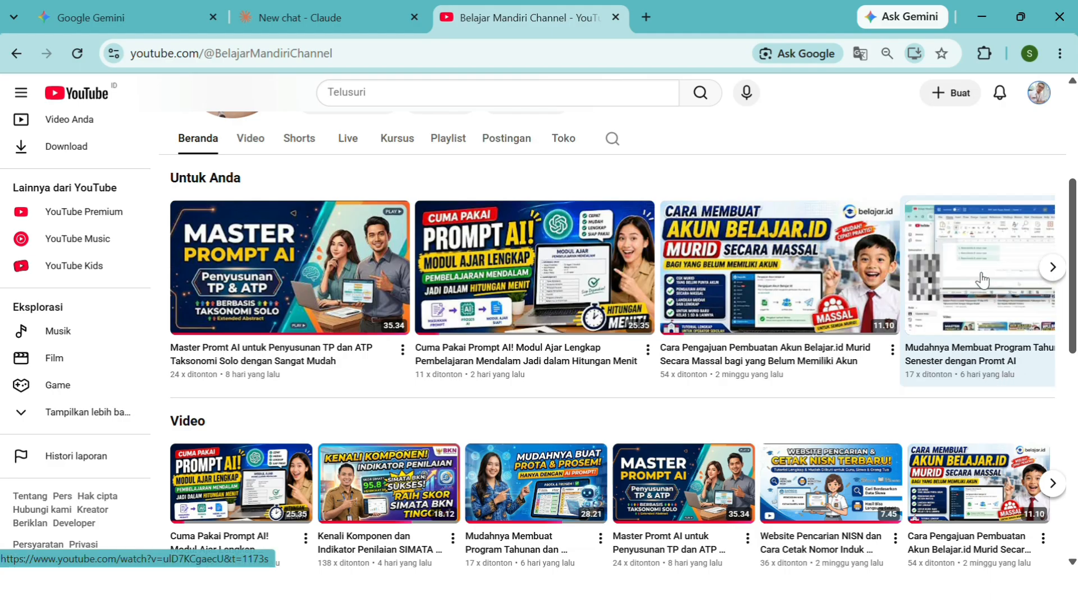
Switch to the Word document PROTA_PROMES_Bahasa_Indonesia_Kelas_2_2026_2027 and examine its BAGIAN 1 annual program table through to the time-allocation totals
{"action": "left_click", "coordinate": [744, 587]}
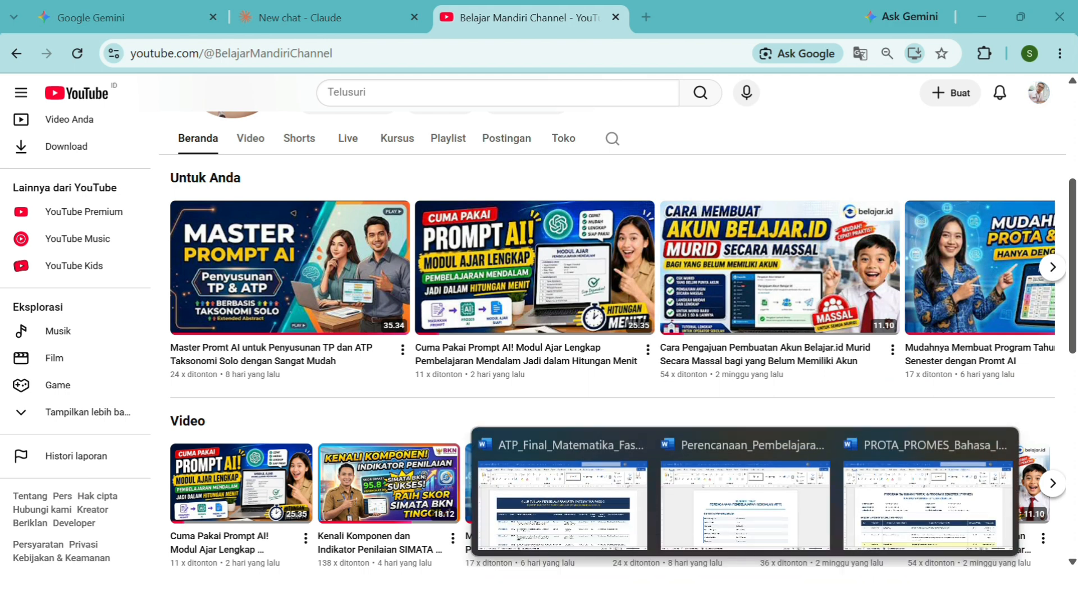
{"action": "left_click", "coordinate": [858, 547]}
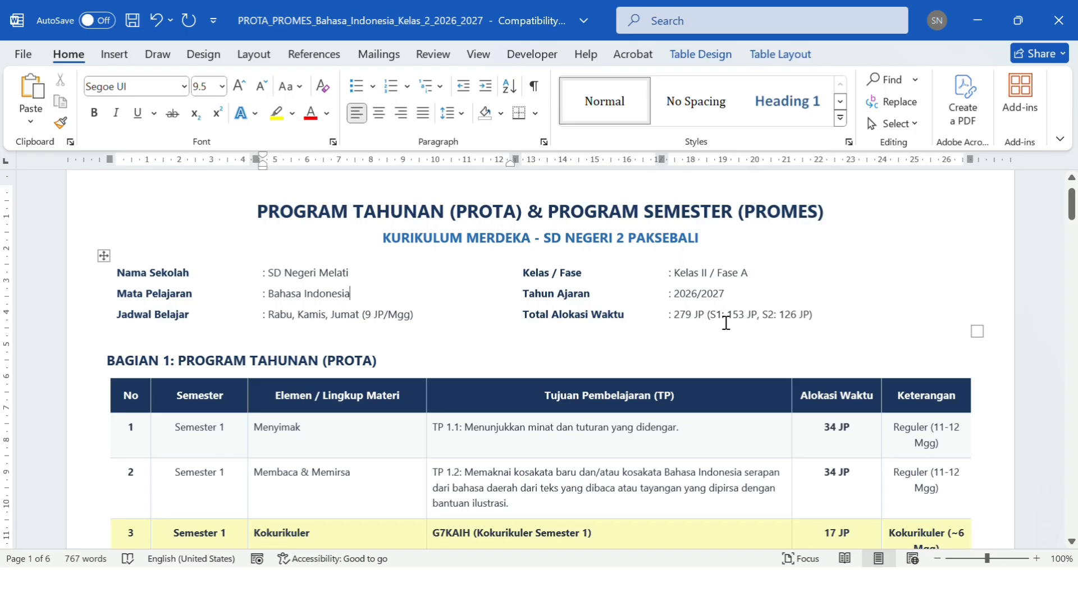
{"action": "scroll", "coordinate": [725, 323], "scroll_direction": "down", "scroll_amount": 3}
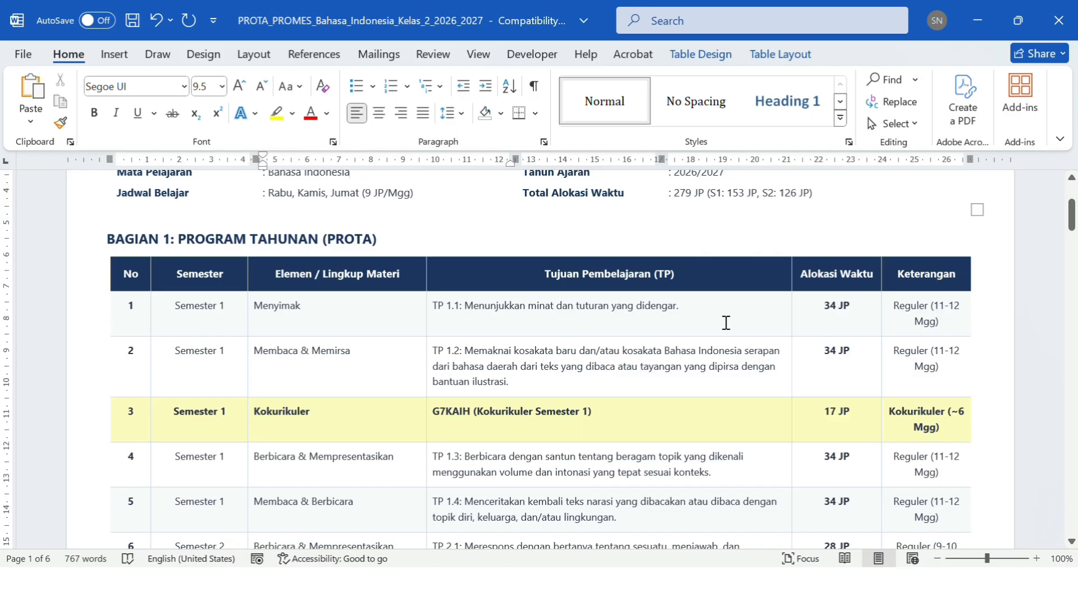
{"action": "scroll", "coordinate": [726, 322], "scroll_direction": "down", "scroll_amount": 5}
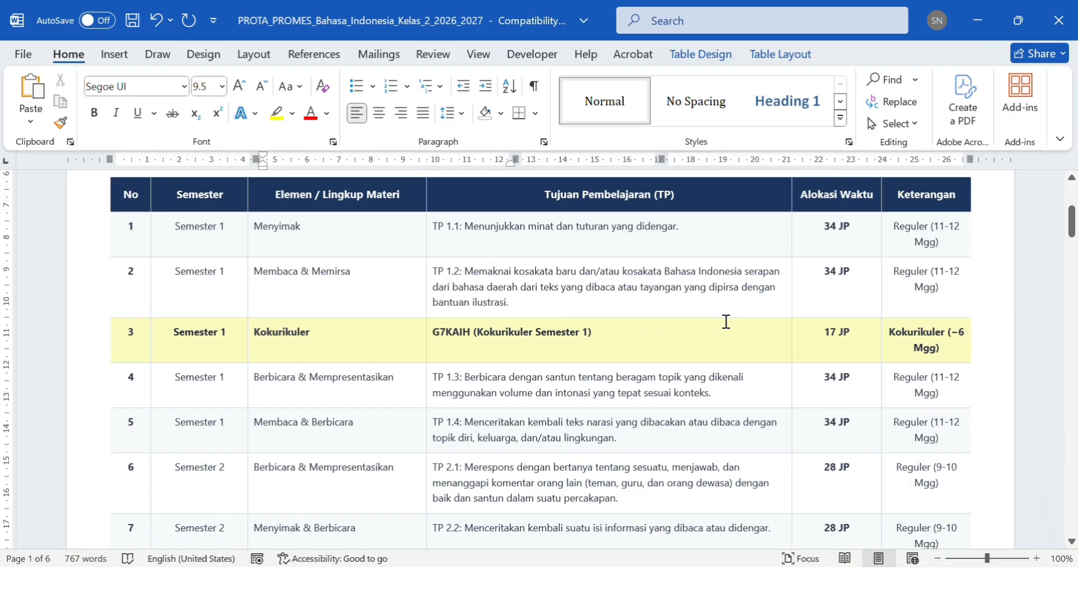
{"action": "scroll", "coordinate": [726, 322], "scroll_direction": "up", "scroll_amount": 3}
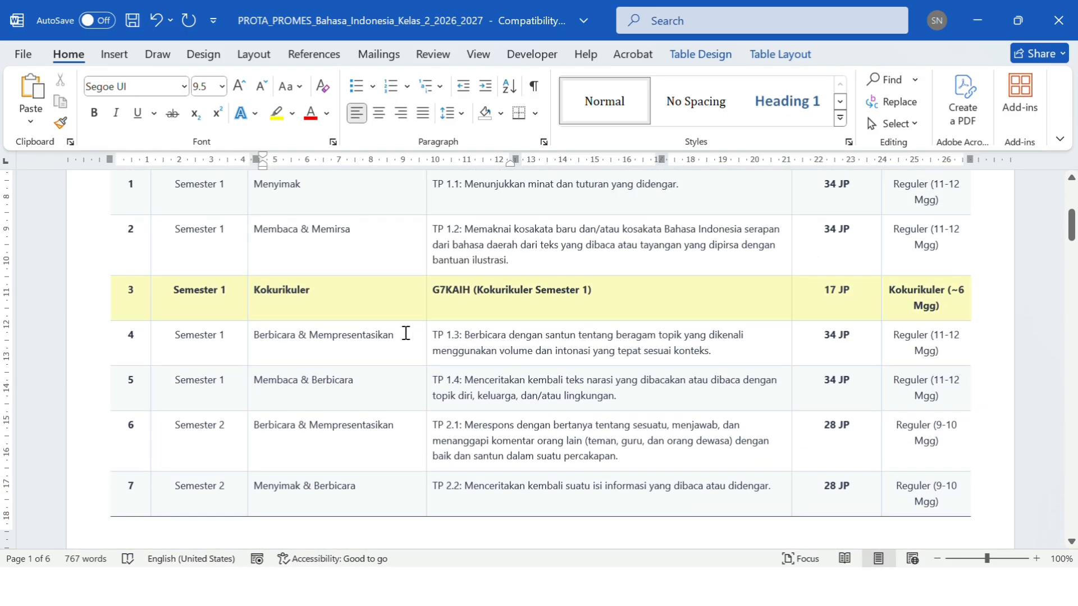
{"action": "scroll", "coordinate": [508, 356], "scroll_direction": "down", "scroll_amount": 7}
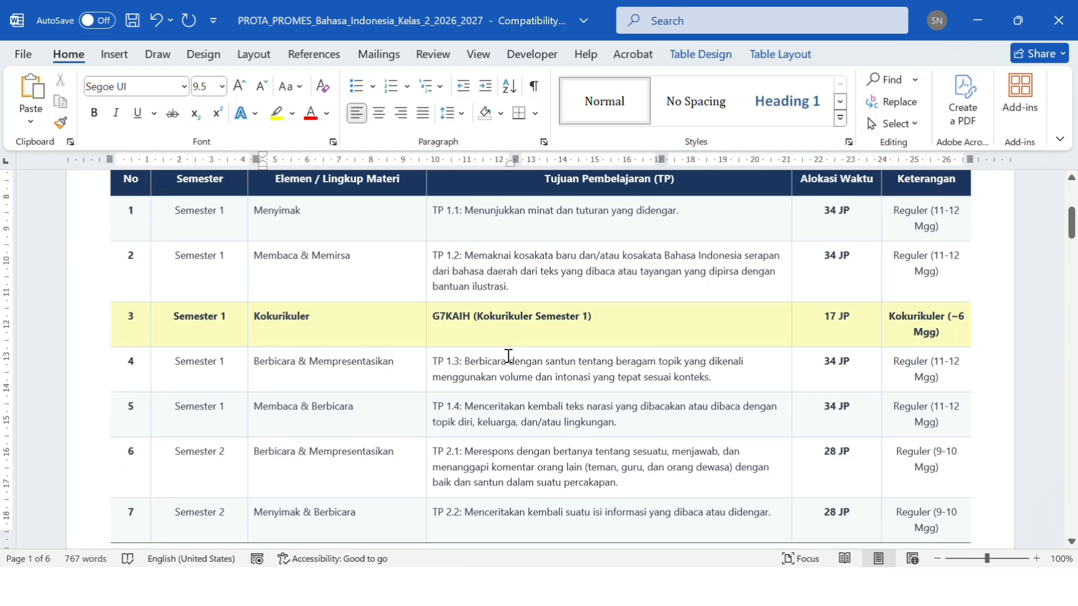
{"action": "scroll", "coordinate": [508, 356], "scroll_direction": "down", "scroll_amount": 15}
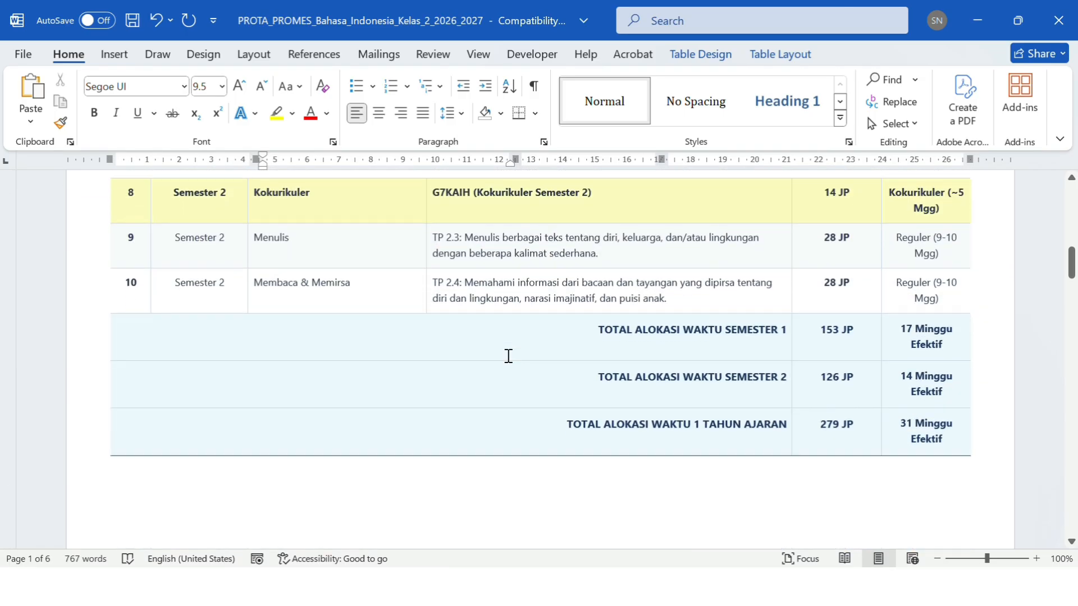
Examine the BAGIAN 2: PROGRAM SEMESTER 1 (PROMES S1) schedule from July to December 2026
{"action": "scroll", "coordinate": [508, 356], "scroll_direction": "down", "scroll_amount": 2}
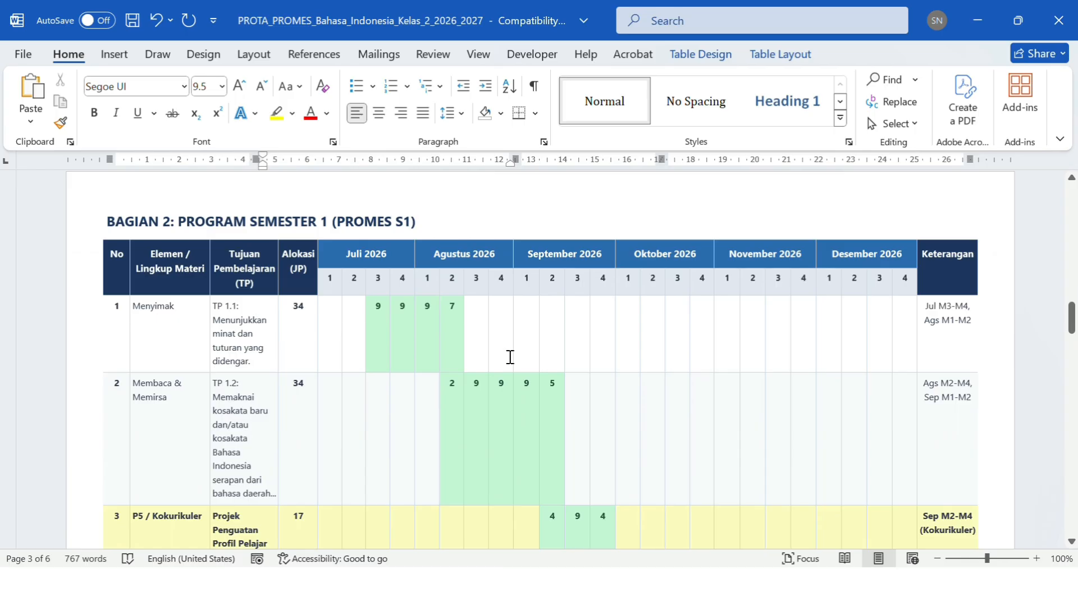
{"action": "scroll", "coordinate": [510, 357], "scroll_direction": "down", "scroll_amount": 6}
{"action": "scroll", "coordinate": [508, 358], "scroll_direction": "up", "scroll_amount": 6}
{"action": "scroll", "coordinate": [784, 350], "scroll_direction": "down", "scroll_amount": 15}
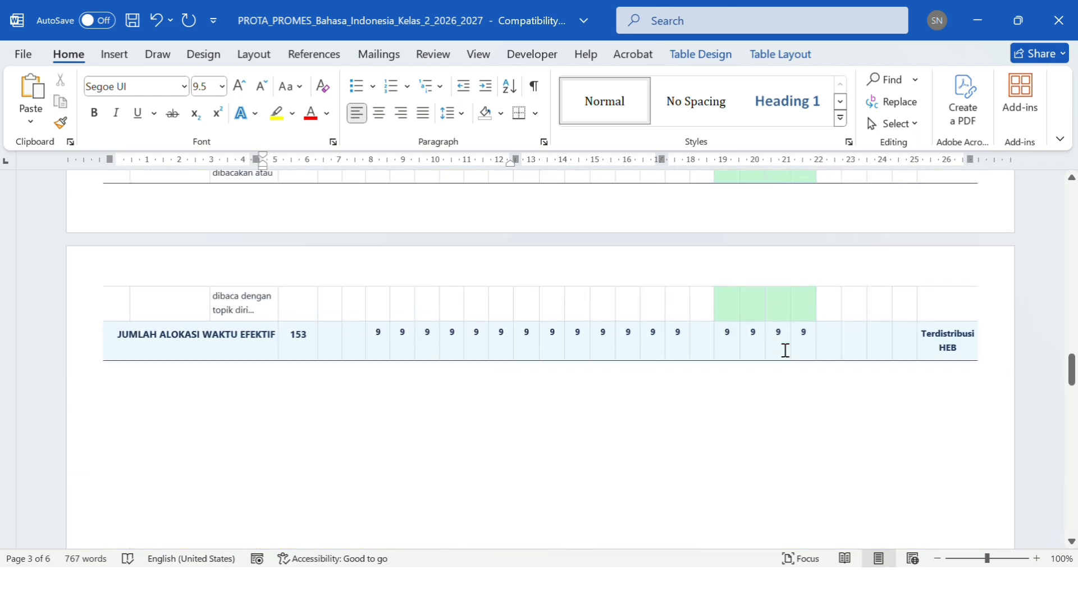
Examine the BAGIAN 3: PROGRAM SEMESTER 2 (PROMES S2) schedule and go back to the document's title
{"action": "scroll", "coordinate": [785, 350], "scroll_direction": "down", "scroll_amount": 18}
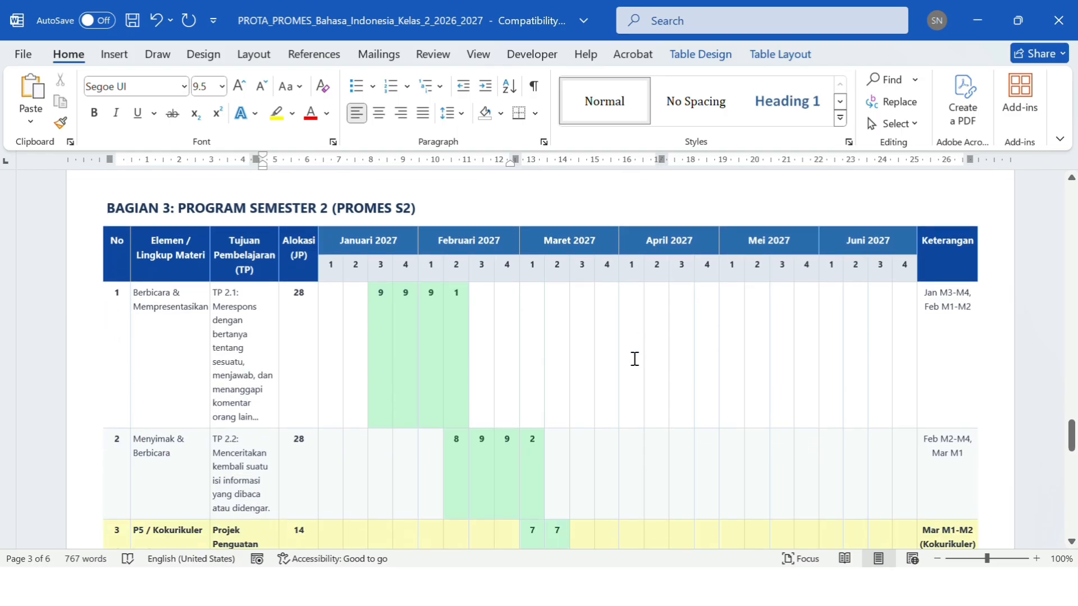
{"action": "scroll", "coordinate": [634, 359], "scroll_direction": "down", "scroll_amount": 1}
{"action": "scroll", "coordinate": [635, 359], "scroll_direction": "down", "scroll_amount": 15}
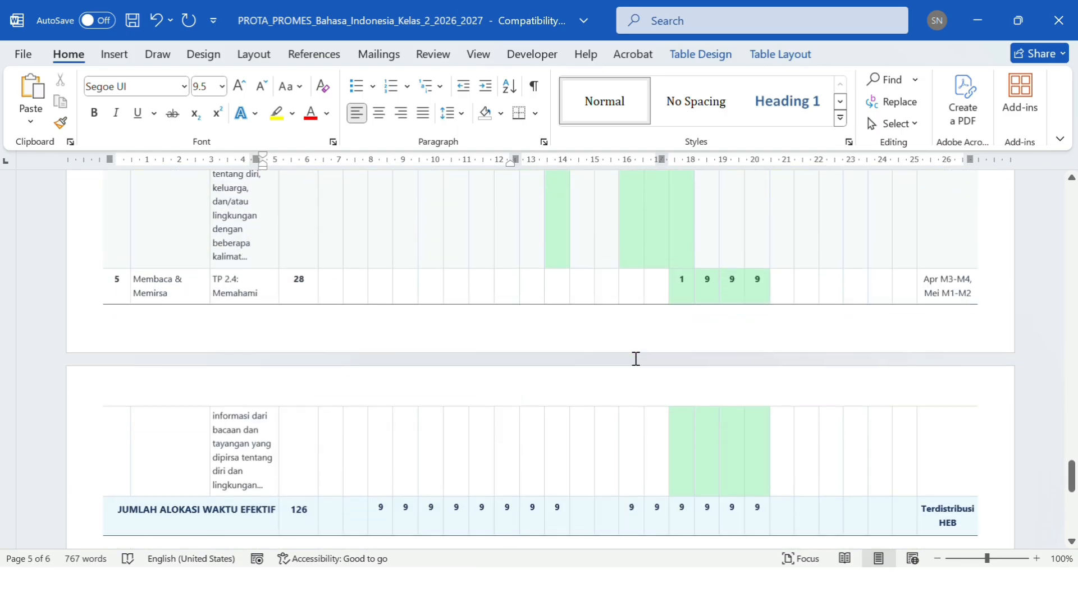
{"action": "scroll", "coordinate": [636, 358], "scroll_direction": "up", "scroll_amount": 15}
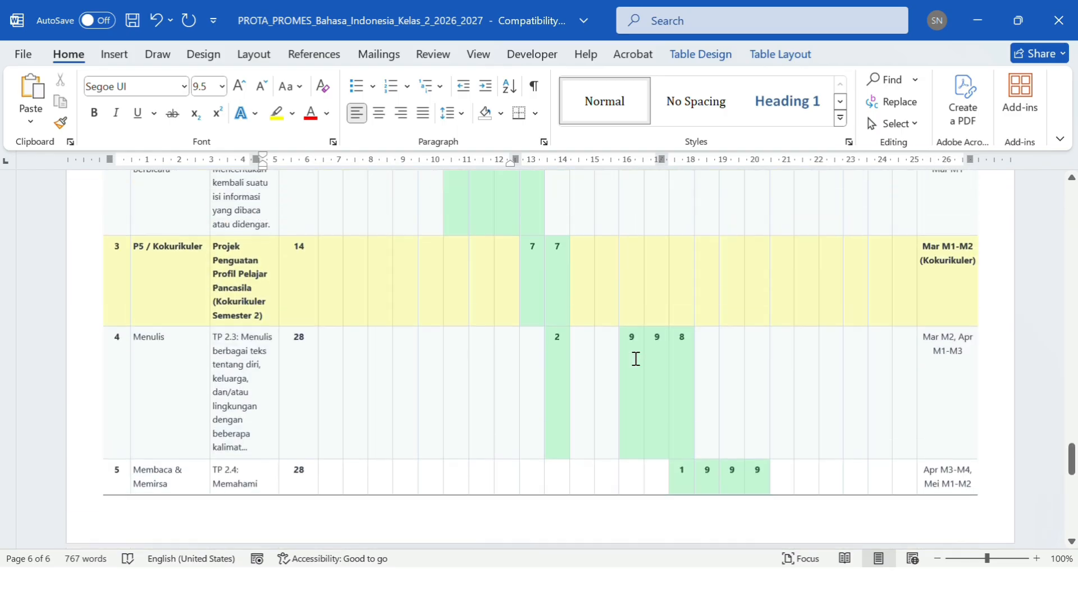
{"action": "scroll", "coordinate": [635, 359], "scroll_direction": "up", "scroll_amount": 10}
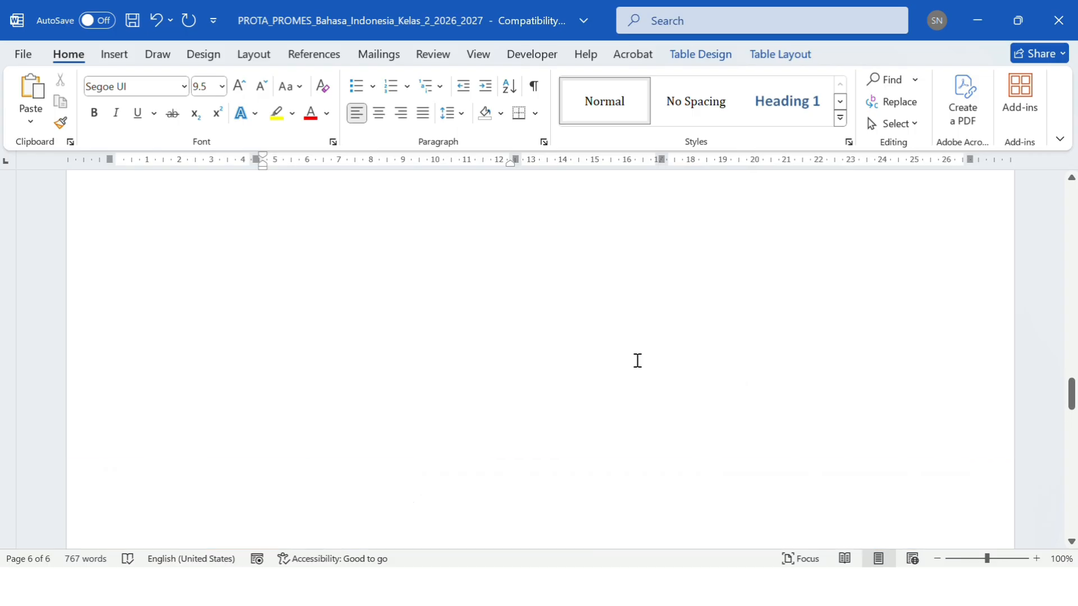
{"action": "scroll", "coordinate": [638, 360], "scroll_direction": "up", "scroll_amount": 10}
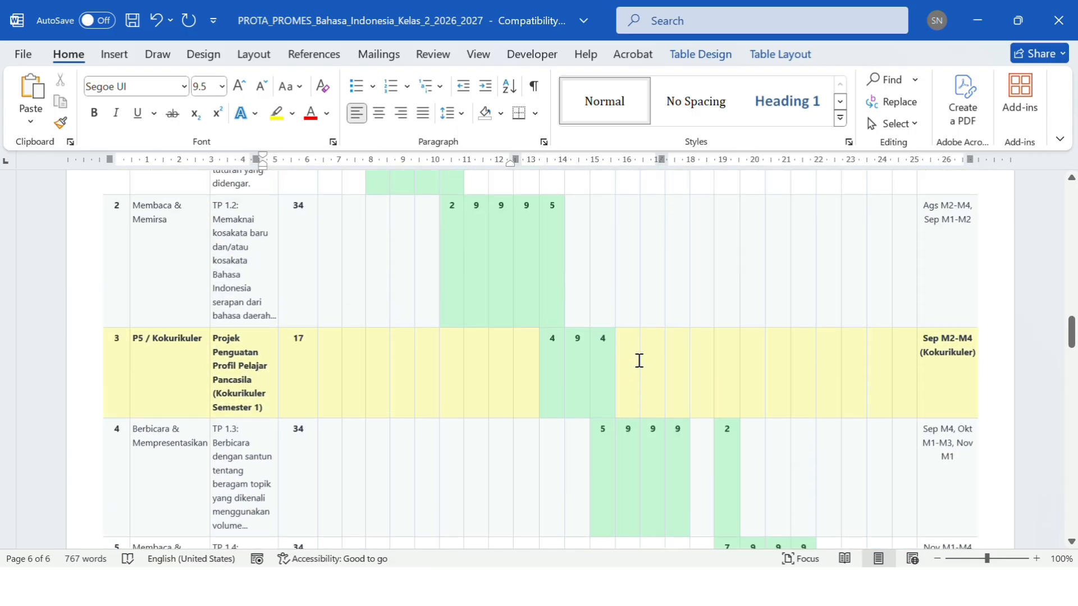
{"action": "scroll", "coordinate": [639, 361], "scroll_direction": "up", "scroll_amount": 10}
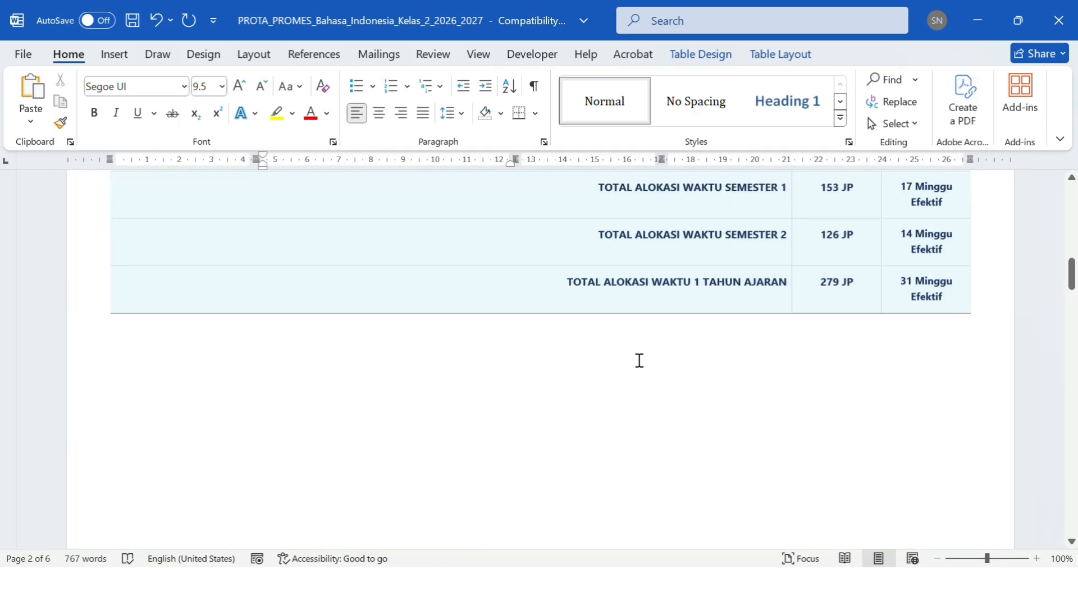
{"action": "scroll", "coordinate": [640, 361], "scroll_direction": "up", "scroll_amount": 10}
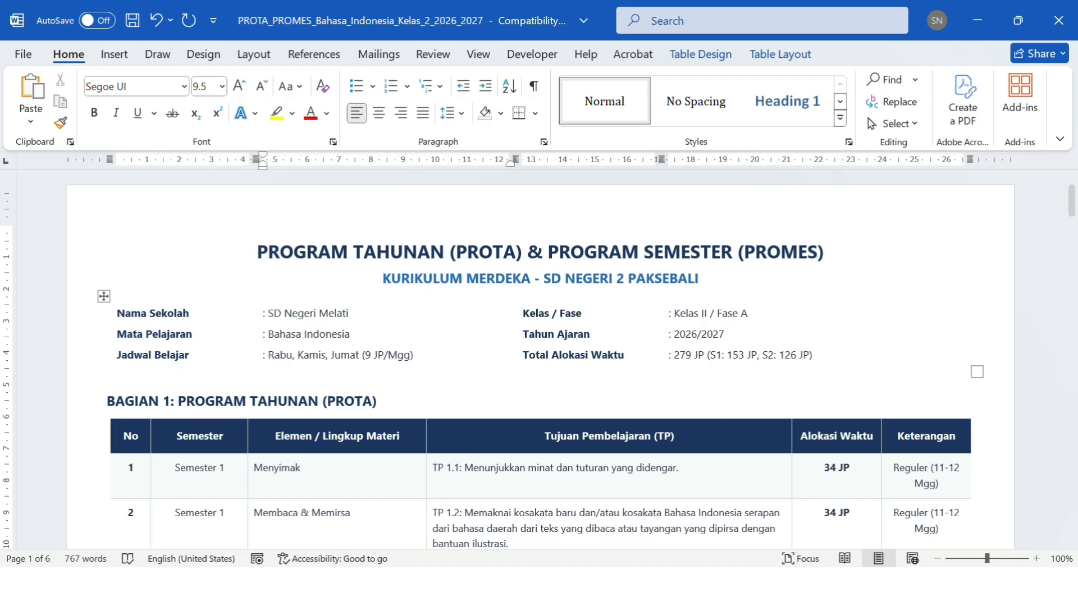
Switch to the Belajar Mandiri Channel YouTube page in the browser and look over its channel header and video listings
{"action": "left_click", "coordinate": [696, 586]}
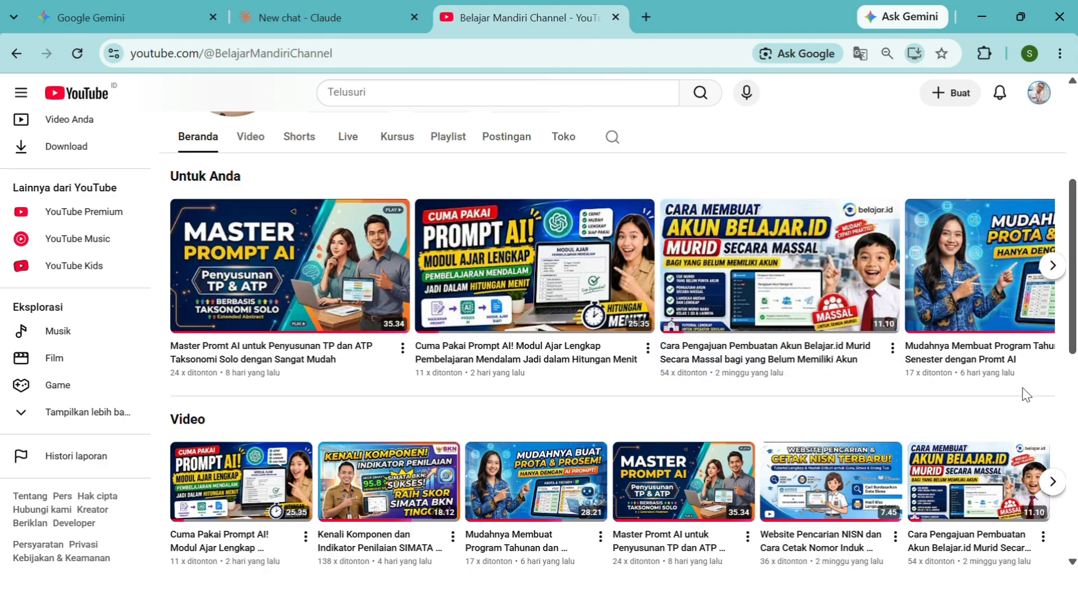
{"action": "scroll", "coordinate": [1025, 394], "scroll_direction": "down", "scroll_amount": 1}
{"action": "scroll", "coordinate": [1025, 395], "scroll_direction": "up", "scroll_amount": 2}
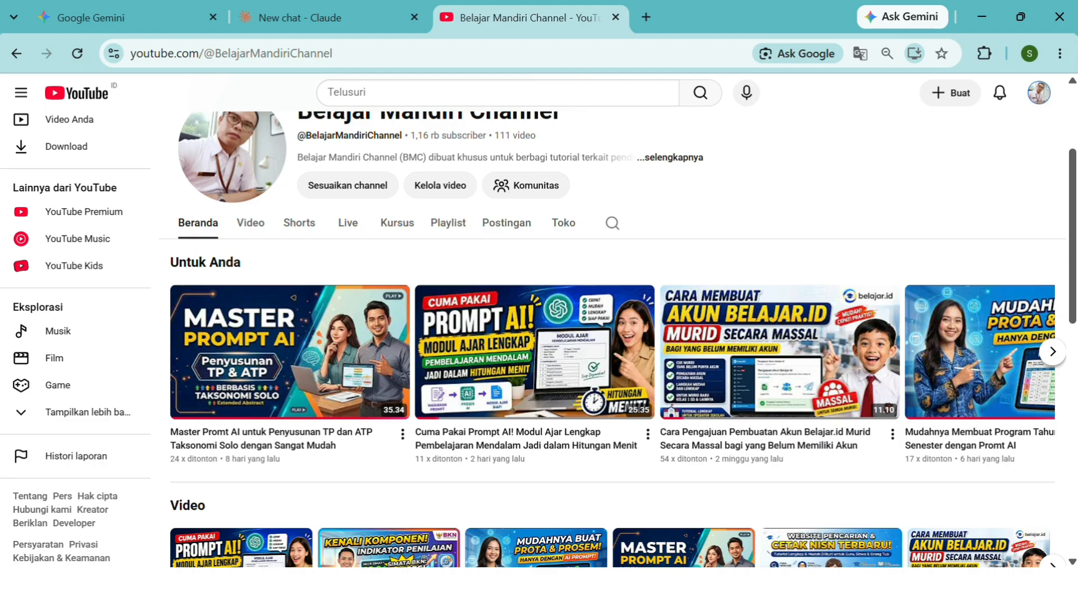
Switch to Word document Perencanaan_Pembelajaran_Mendalam_Matematika_SD1Melati and examine the LKM Pertemuan 2 student worksheet
{"action": "left_click", "coordinate": [745, 587]}
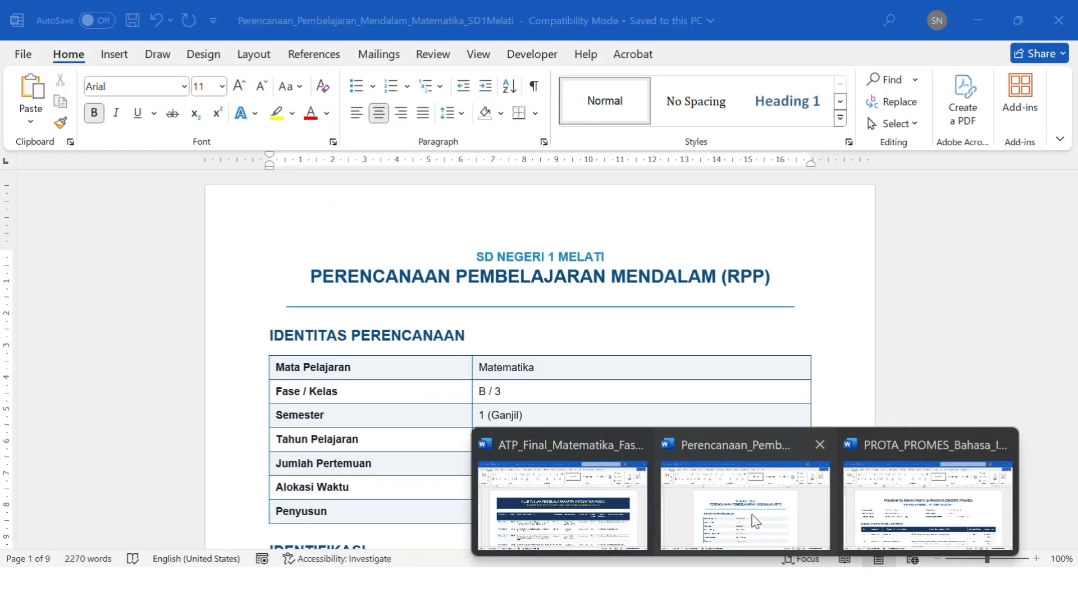
{"action": "left_click", "coordinate": [755, 521]}
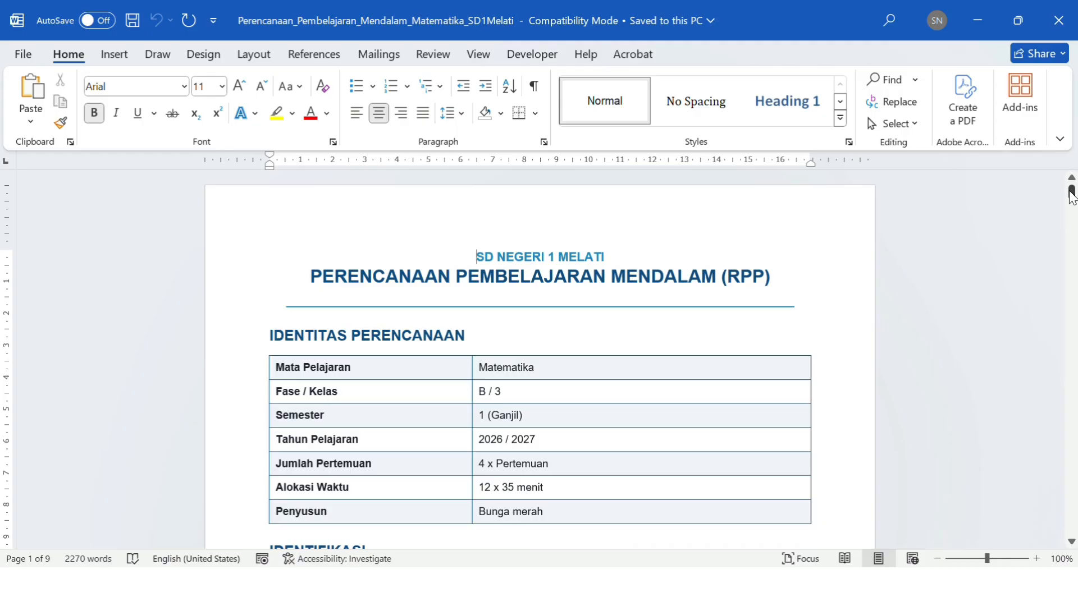
{"action": "left_click_drag", "start_coordinate": [1070, 192], "coordinate": [1052, 455]}
{"action": "scroll", "coordinate": [435, 418], "scroll_direction": "up", "scroll_amount": 3}
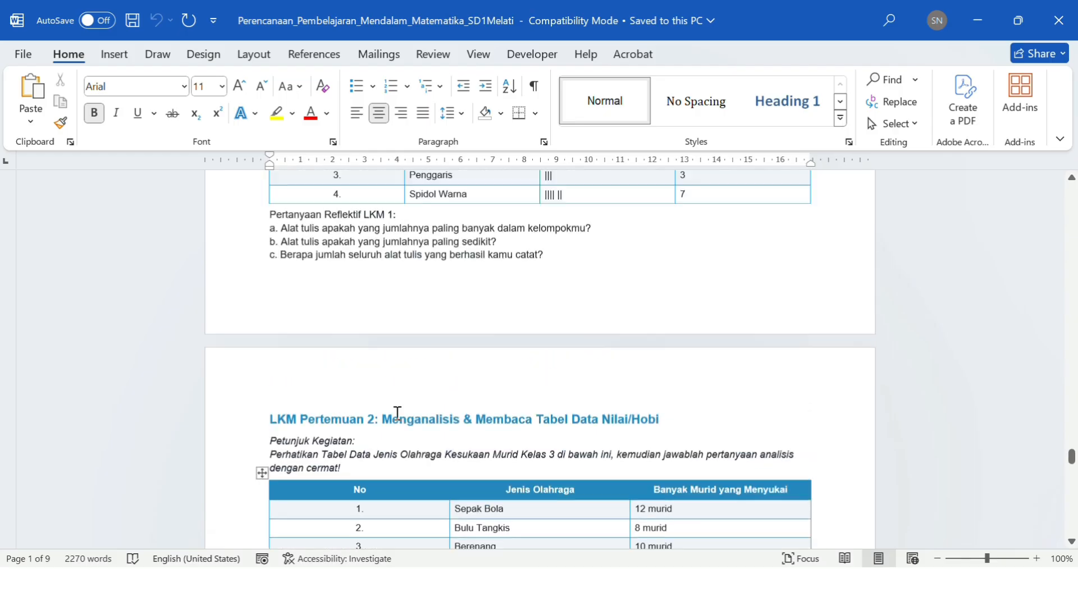
{"action": "scroll", "coordinate": [427, 417], "scroll_direction": "down", "scroll_amount": 3}
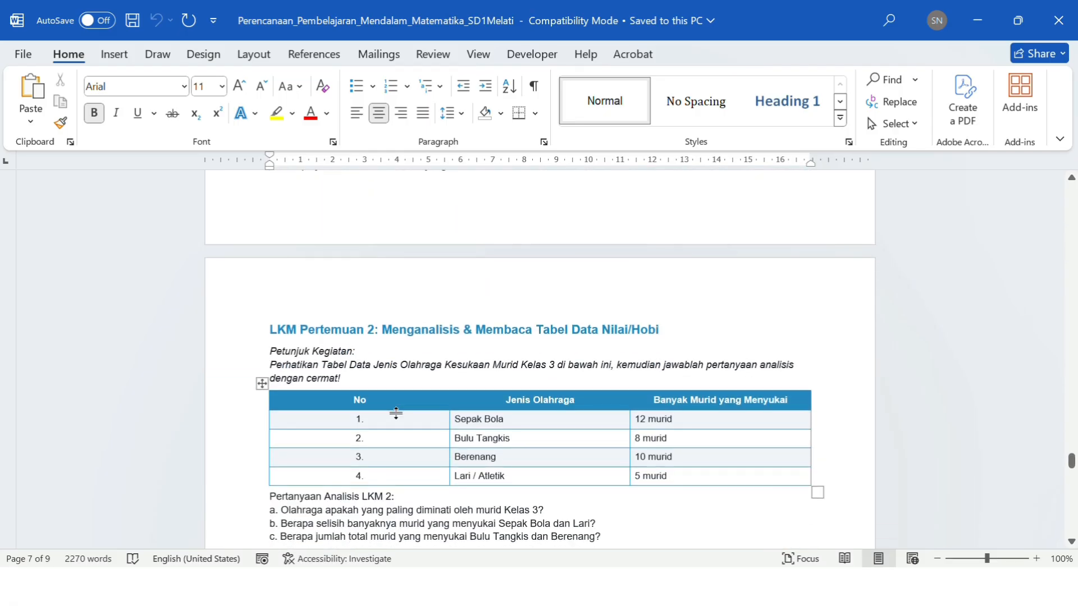
Examine the LEMBAR KERJA MURID (LKM) section's Pertemuan 1 worksheet and the assessment criteria table above it
{"action": "scroll", "coordinate": [396, 413], "scroll_direction": "up", "scroll_amount": 8}
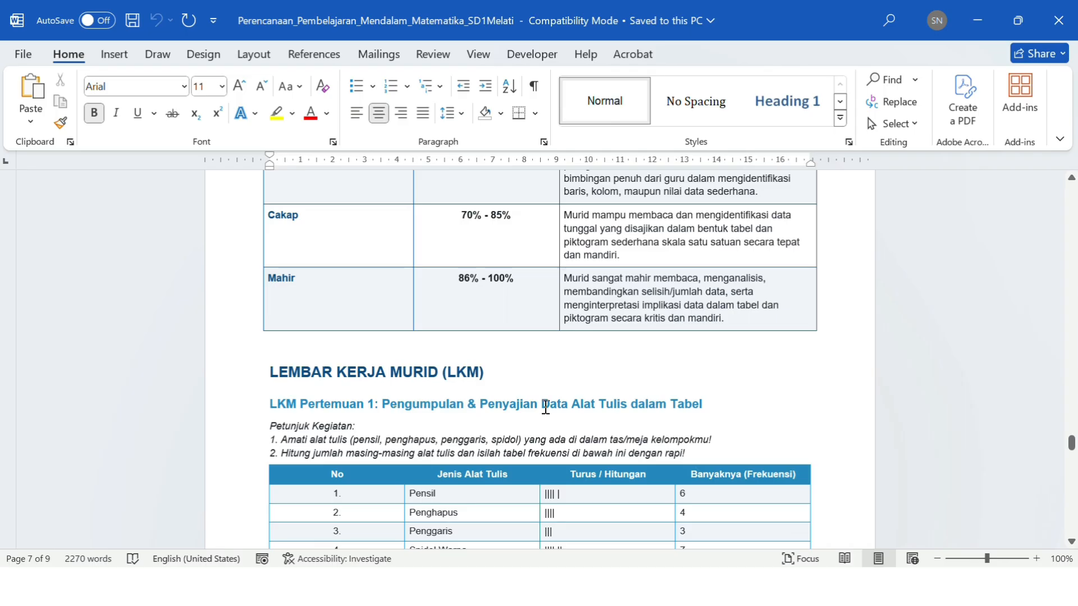
{"action": "scroll", "coordinate": [545, 407], "scroll_direction": "down", "scroll_amount": 1}
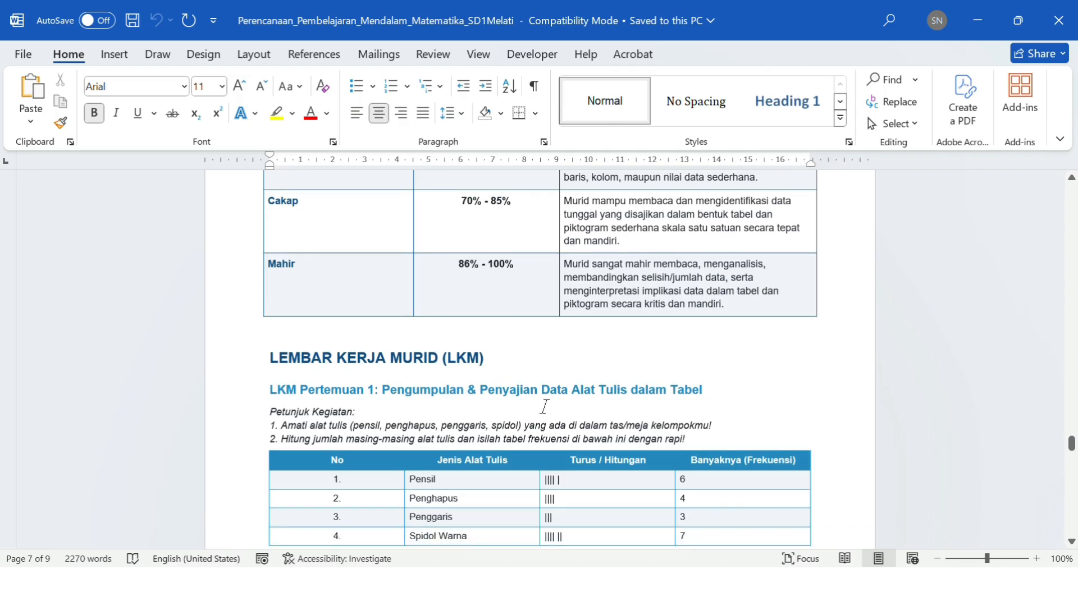
{"action": "scroll", "coordinate": [544, 409], "scroll_direction": "down", "scroll_amount": 3}
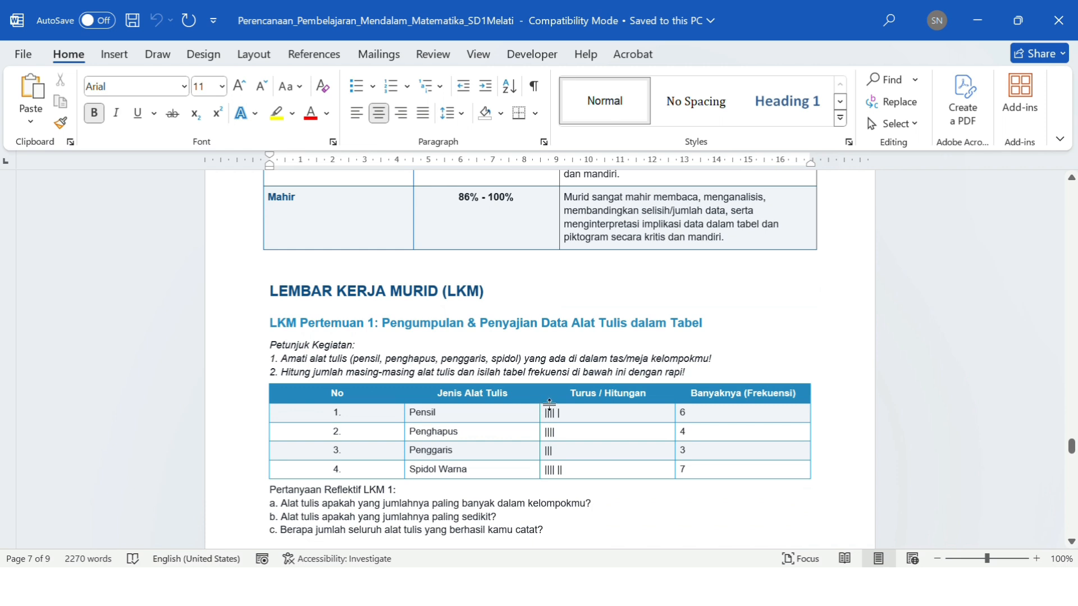
{"action": "scroll", "coordinate": [549, 402], "scroll_direction": "up", "scroll_amount": 1}
{"action": "scroll", "coordinate": [553, 404], "scroll_direction": "up", "scroll_amount": 3}
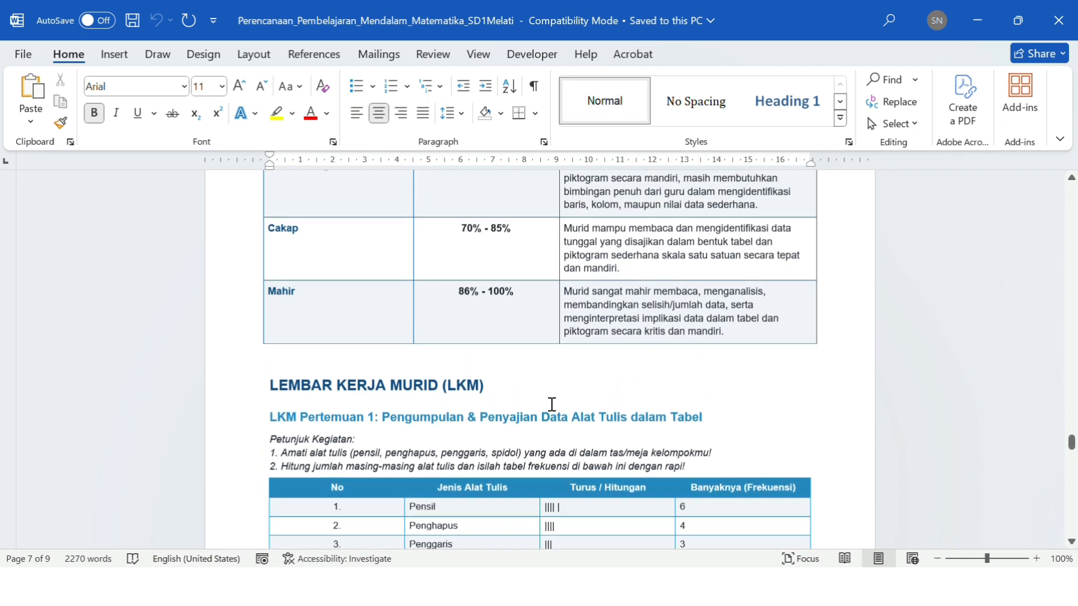
Return to the start of the lesson plan and switch to the Belajar Mandiri Channel YouTube page in the browser
{"action": "scroll", "coordinate": [554, 404], "scroll_direction": "up", "scroll_amount": 10}
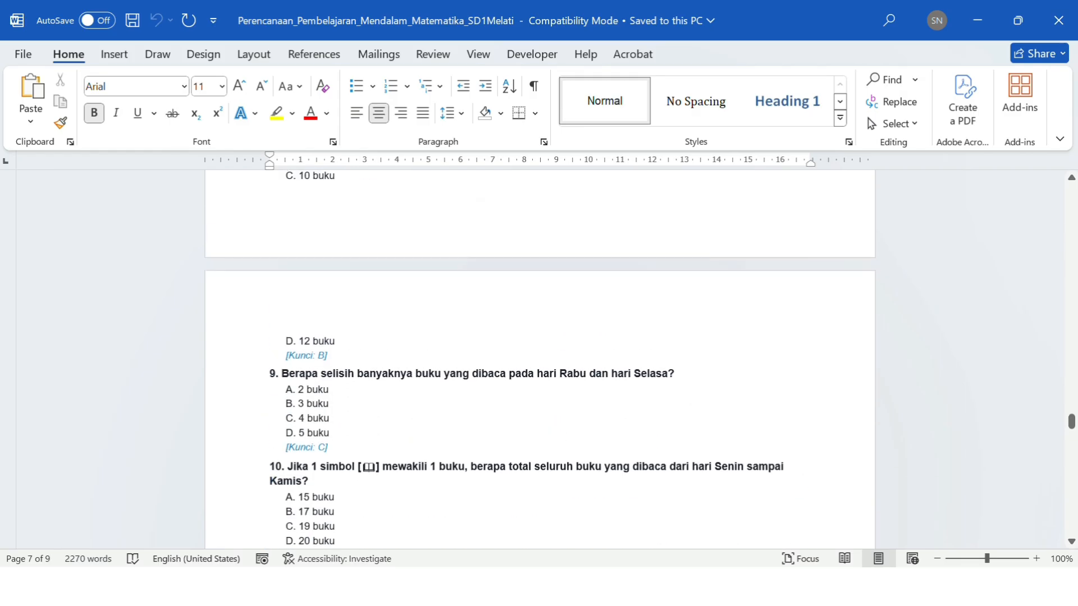
{"action": "left_click_drag", "start_coordinate": [1071, 417], "coordinate": [1071, 191]}
{"action": "mouse_move", "coordinate": [671, 586]}
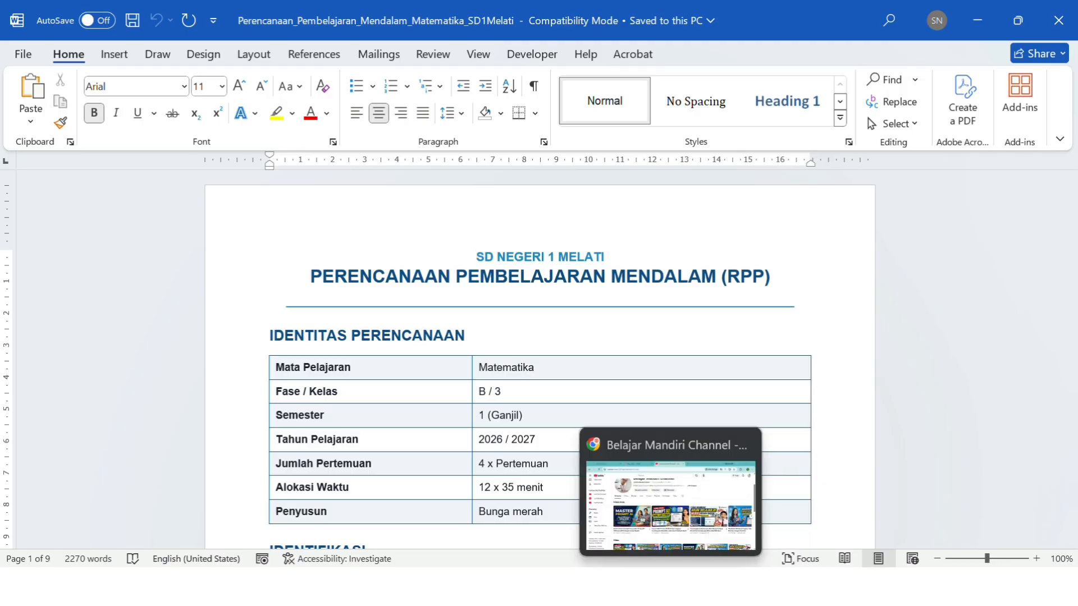
{"action": "left_click", "coordinate": [671, 586]}
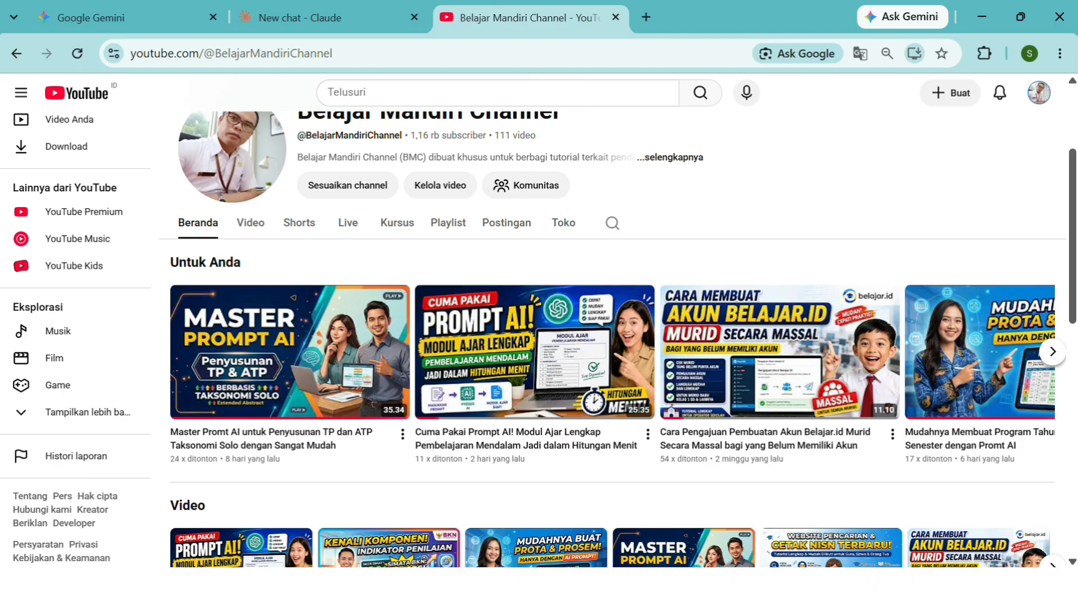
Bring up the LKM prompt in Notepad, then examine the learning objectives table in Word document ATP_Final_Matematika_FaseC_Taksonomi_SOLO
{"action": "left_click", "coordinate": [708, 587]}
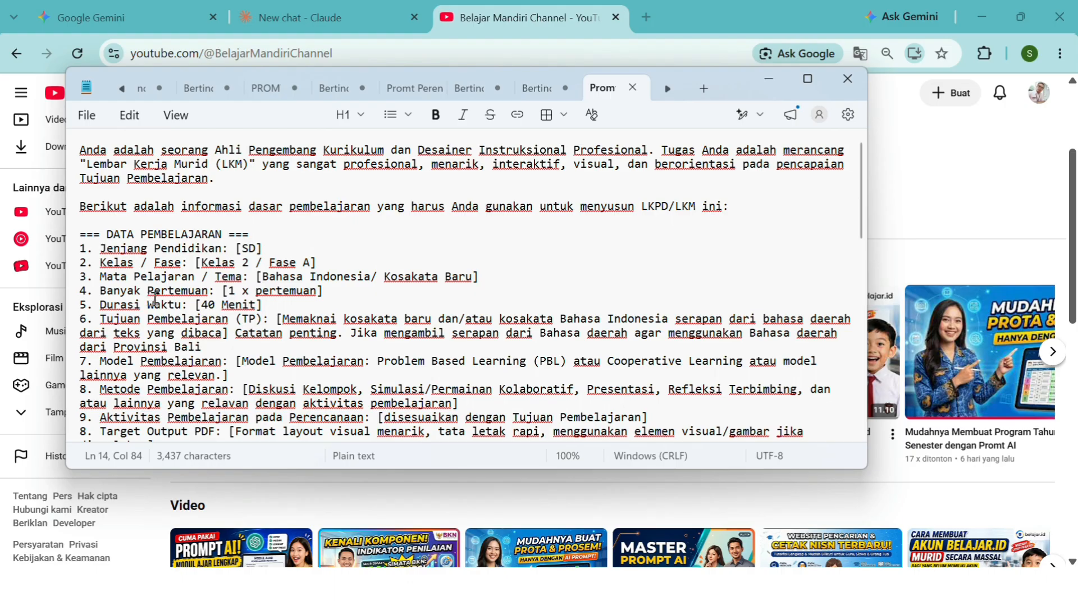
{"action": "left_click", "coordinate": [745, 587]}
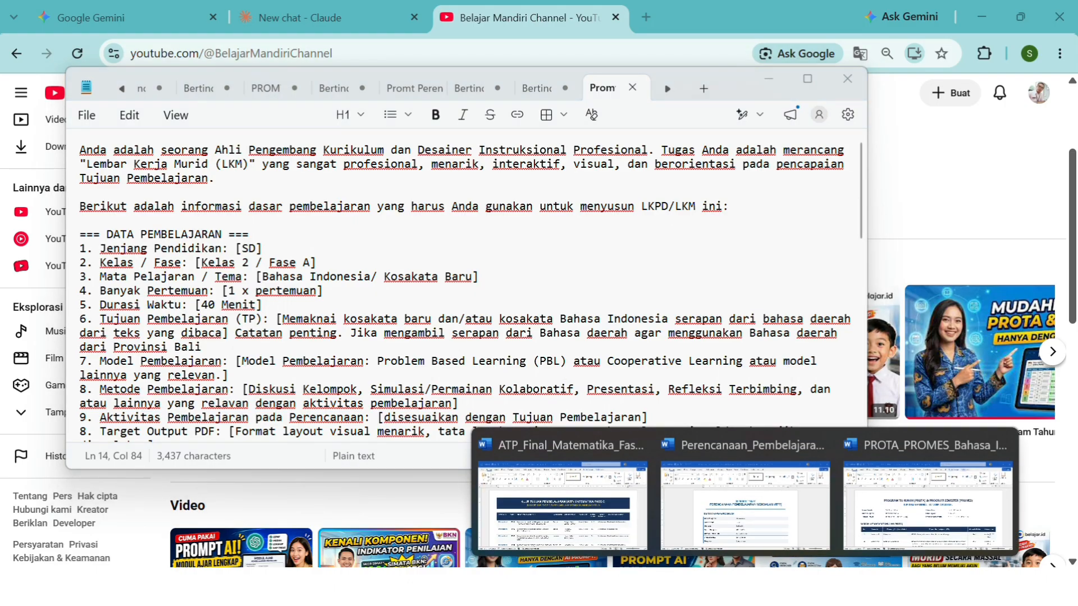
{"action": "left_click", "coordinate": [584, 505]}
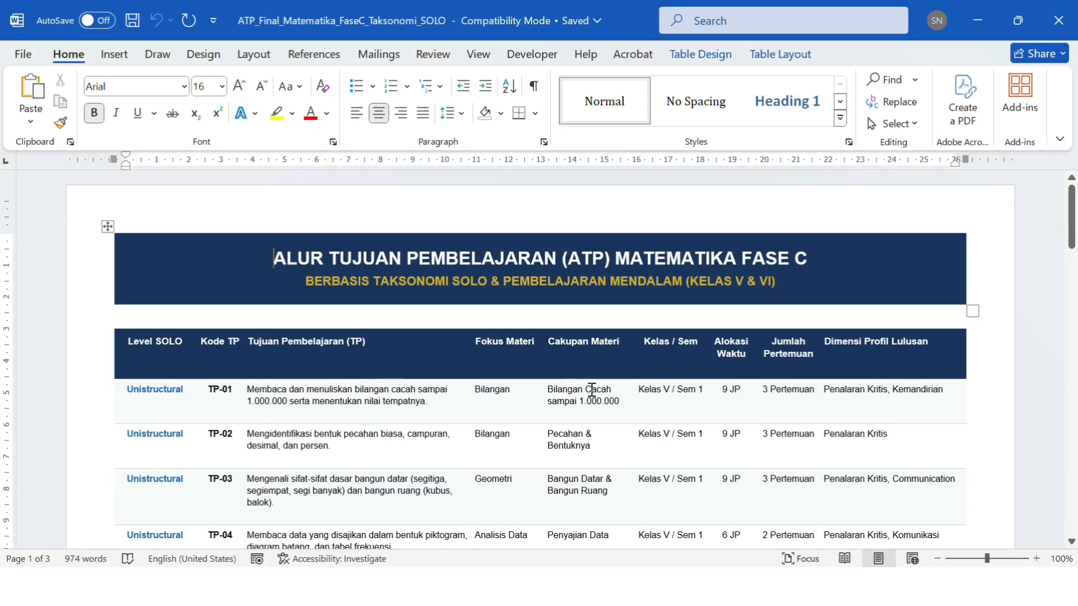
{"action": "scroll", "coordinate": [593, 391], "scroll_direction": "down", "scroll_amount": 5}
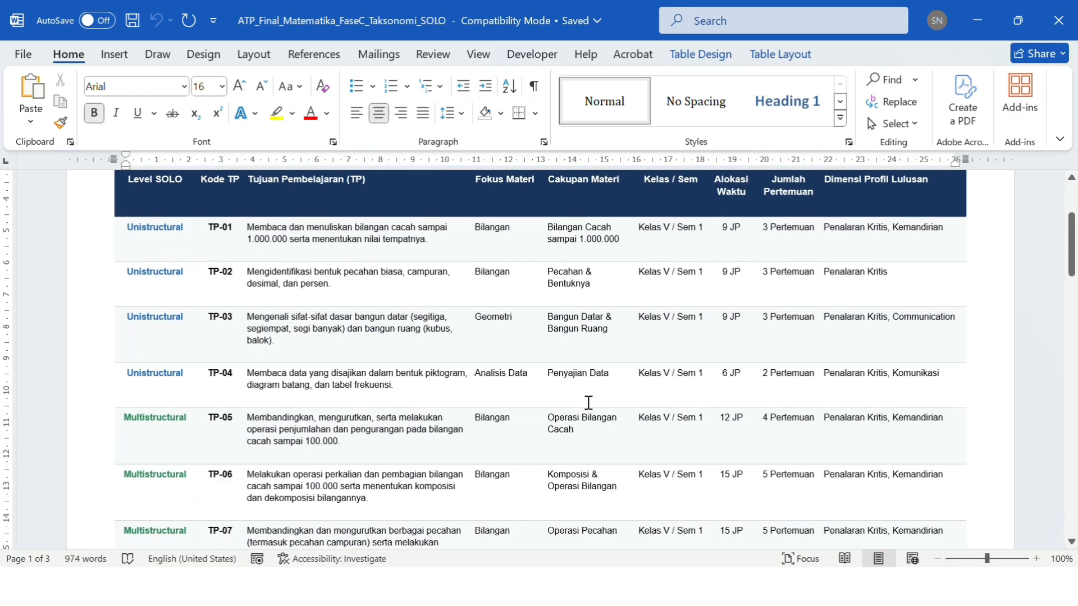
{"action": "scroll", "coordinate": [593, 408], "scroll_direction": "down", "scroll_amount": 1}
{"action": "scroll", "coordinate": [593, 412], "scroll_direction": "down", "scroll_amount": 1}
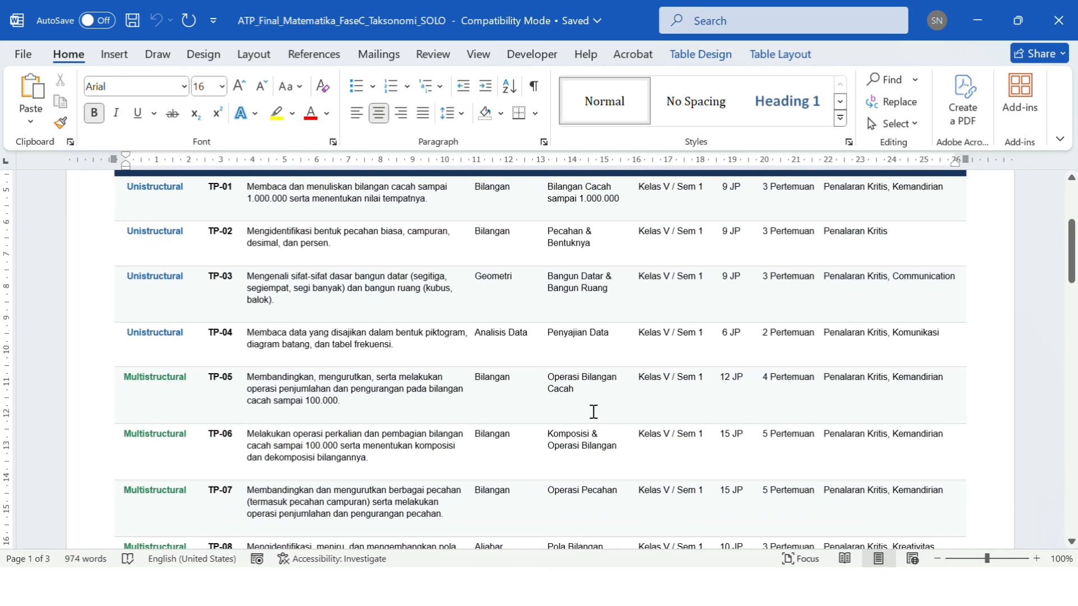
{"action": "scroll", "coordinate": [593, 412], "scroll_direction": "down", "scroll_amount": 1}
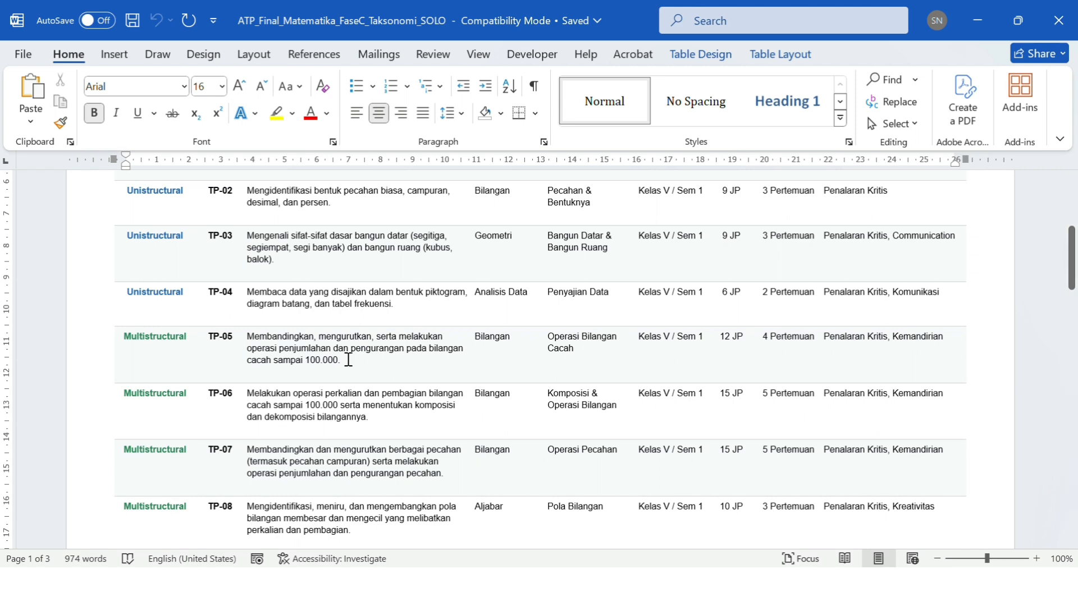
Switch to the Notepad LKM prompt and set its Kelas / Fase entry to Kelas 5 / Fase c
{"action": "mouse_move", "coordinate": [707, 586]}
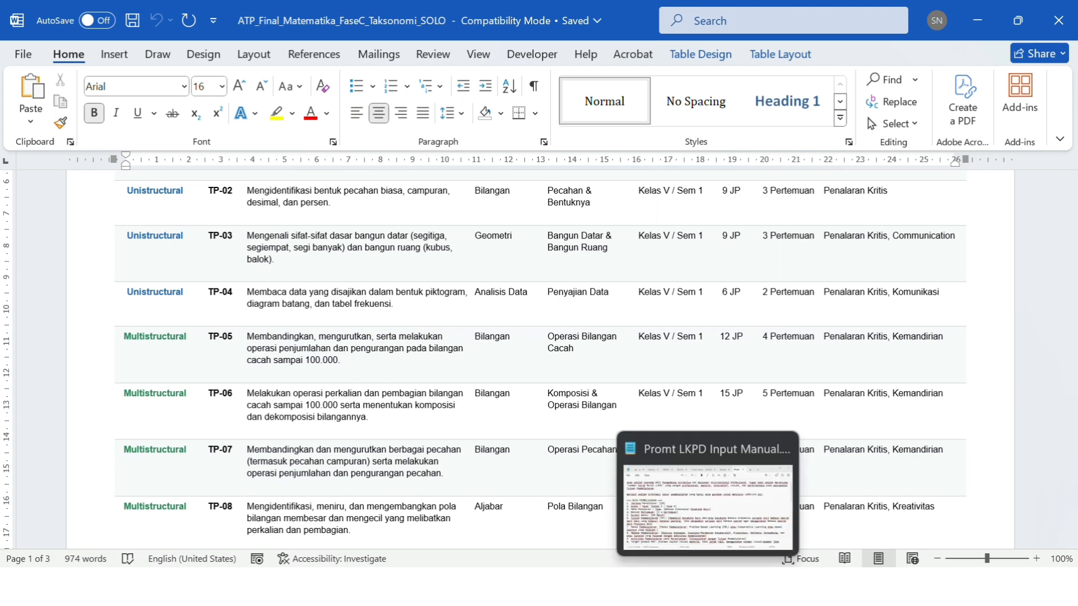
{"action": "left_click", "coordinate": [707, 494]}
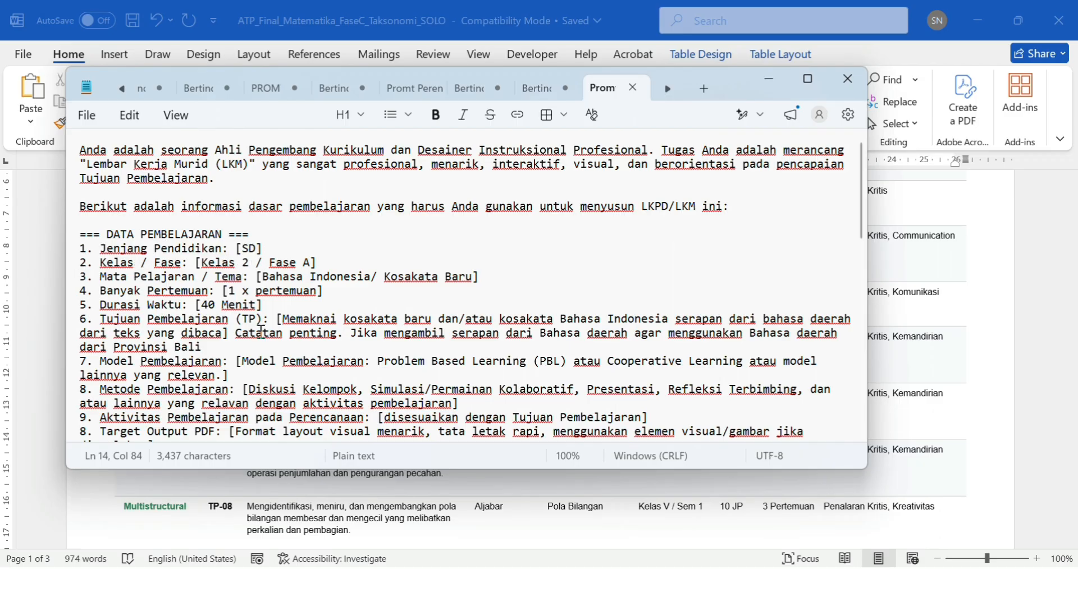
{"action": "left_click", "coordinate": [249, 265]}
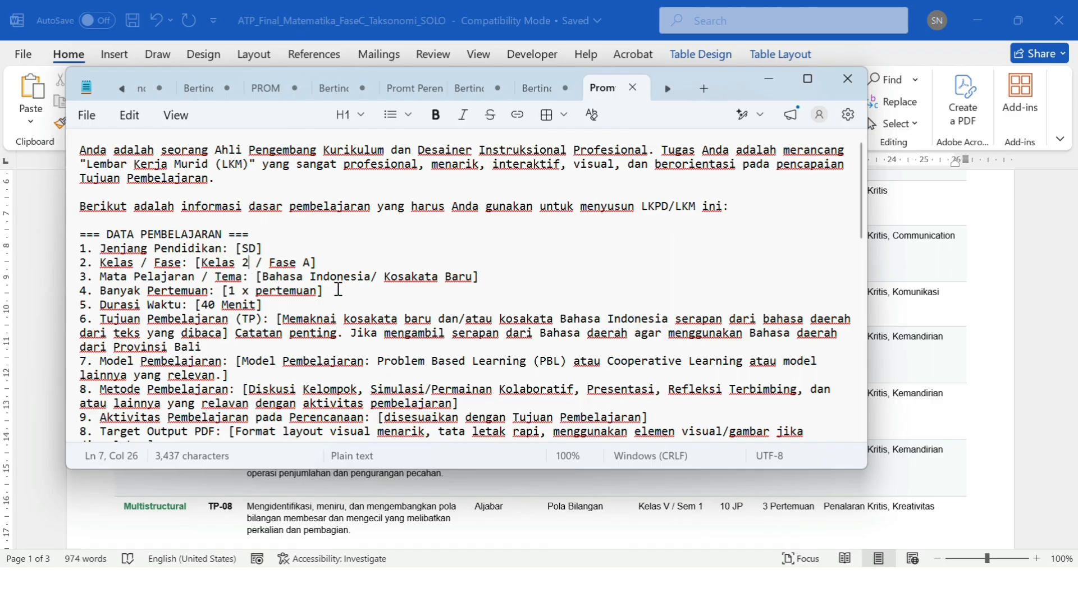
{"action": "key", "text": "BackSpace"}
{"action": "type", "text": "5"}
{"action": "left_click", "coordinate": [311, 261]}
{"action": "key", "text": "BackSpace"}
{"action": "type", "text": "c"}
Replace the subject in the prompt's Mata Pelajaran / Tema entry with Matematika, keeping the theme after the slash
{"action": "left_click", "coordinate": [372, 275]}
{"action": "key", "text": "BackSpace"}
{"action": "key", "text": "BackSpace"}
{"action": "key", "text": "BackSpace"}
{"action": "key", "text": "BackSpace"}
{"action": "key", "text": "BackSpace"}
{"action": "key", "text": "BackSpace"}
{"action": "key", "text": "BackSpace"}
{"action": "key", "text": "BackSpace"}
{"action": "key", "text": "BackSpace"}
{"action": "key", "text": "BackSpace"}
{"action": "key", "text": "BackSpace"}
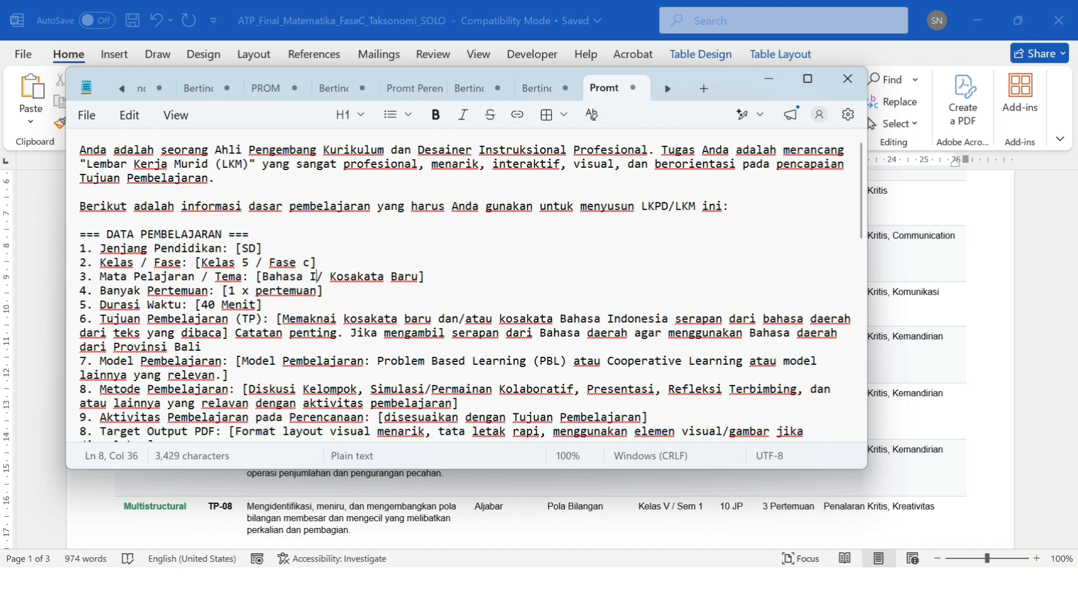
{"action": "key", "text": "BackSpace"}
{"action": "key", "text": "BackSpace"}
{"action": "key", "text": "BackSpace"}
{"action": "key", "text": "BackSpace"}
{"action": "key", "text": "BackSpace"}
{"action": "key", "text": "BackSpace"}
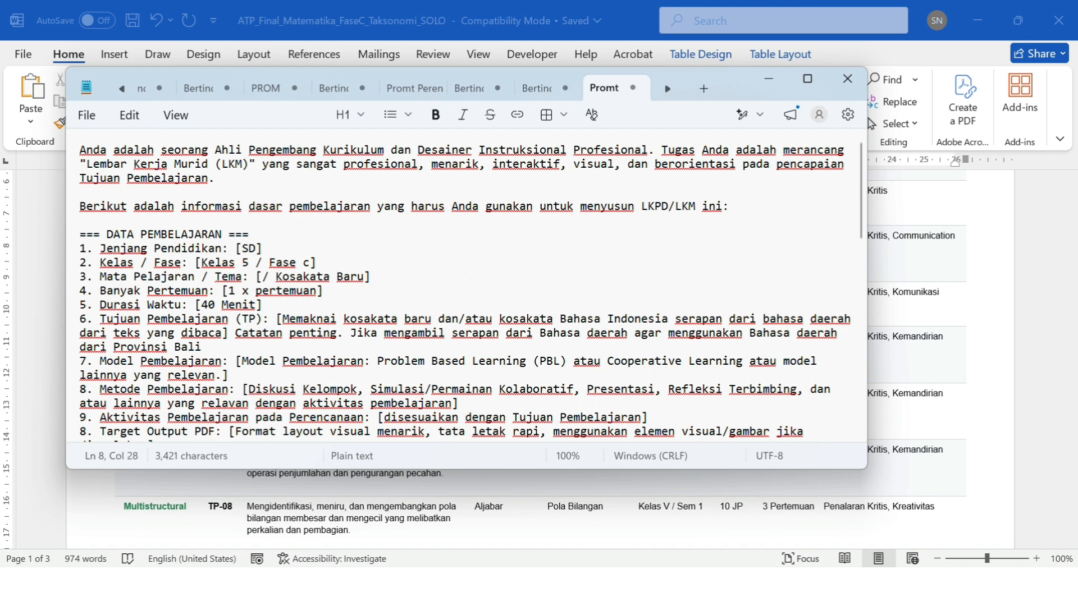
{"action": "type", "text": "[Mate"}
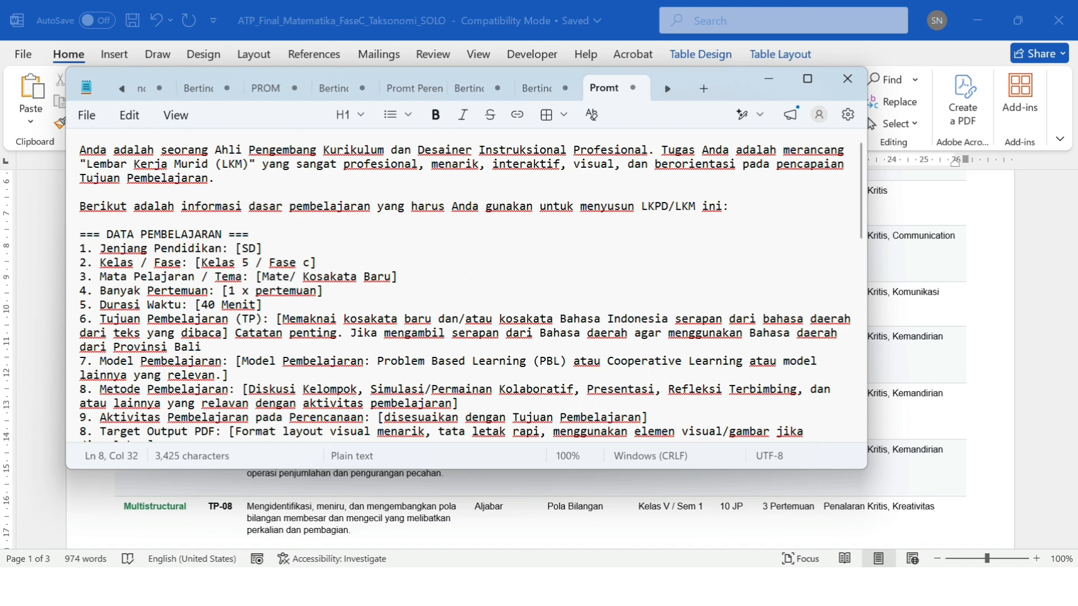
{"action": "type", "text": "matika"}
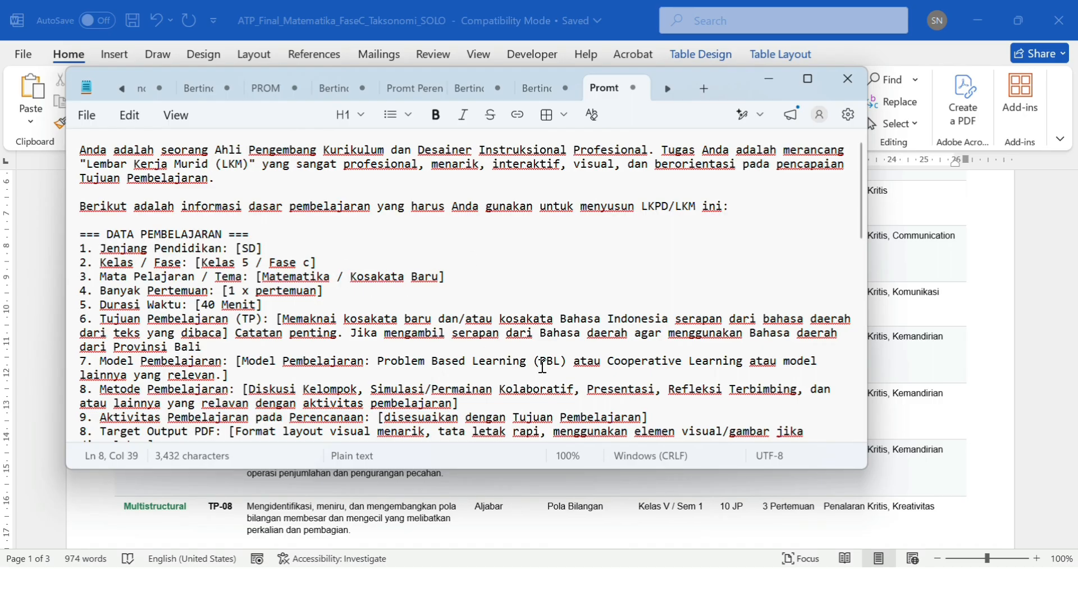
Switch to the ATP Word document and copy Analisis Data from the Fokus Materi column of row TP-04
{"action": "mouse_move", "coordinate": [745, 587]}
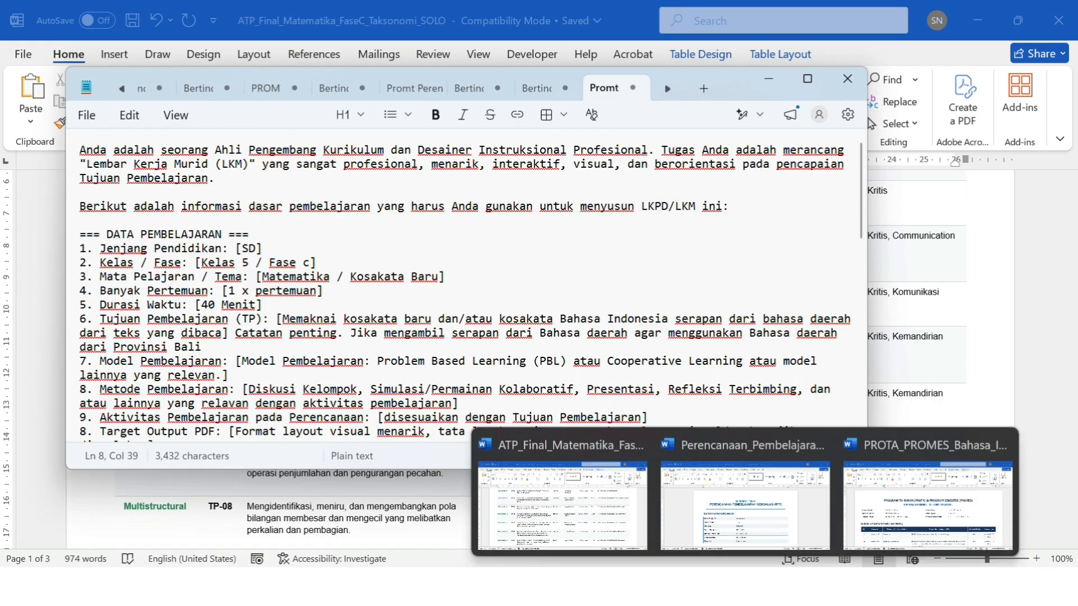
{"action": "left_click", "coordinate": [567, 529]}
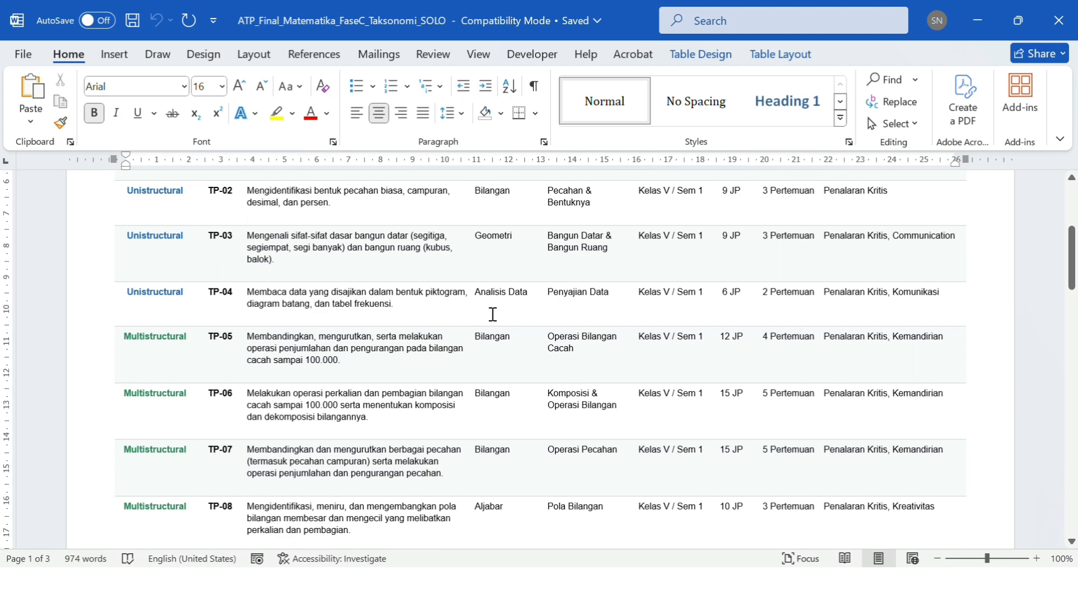
{"action": "scroll", "coordinate": [493, 315], "scroll_direction": "up", "scroll_amount": 4}
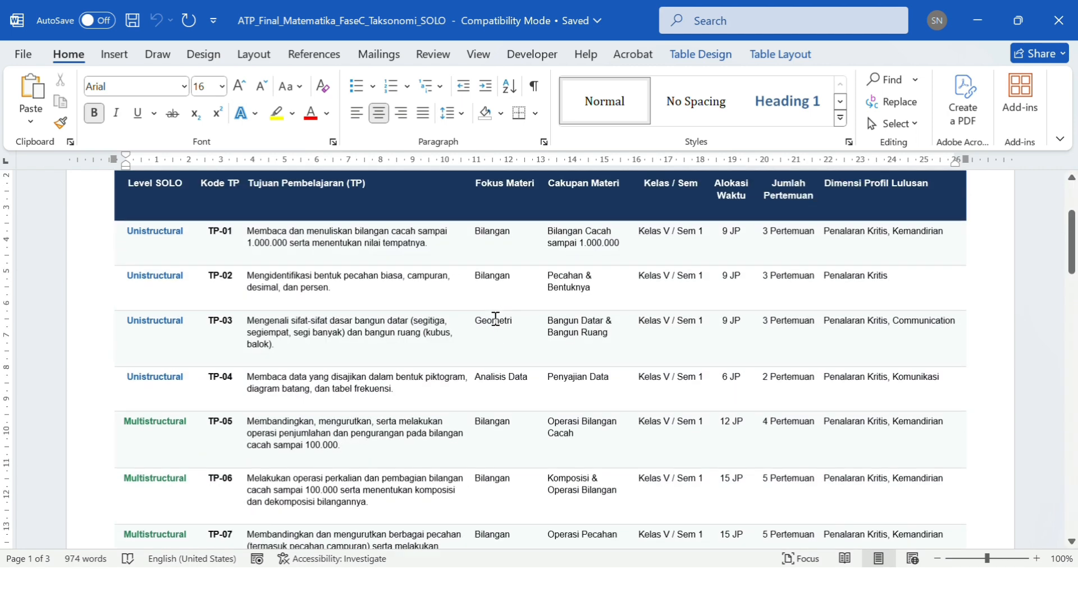
{"action": "scroll", "coordinate": [495, 318], "scroll_direction": "down", "scroll_amount": 3}
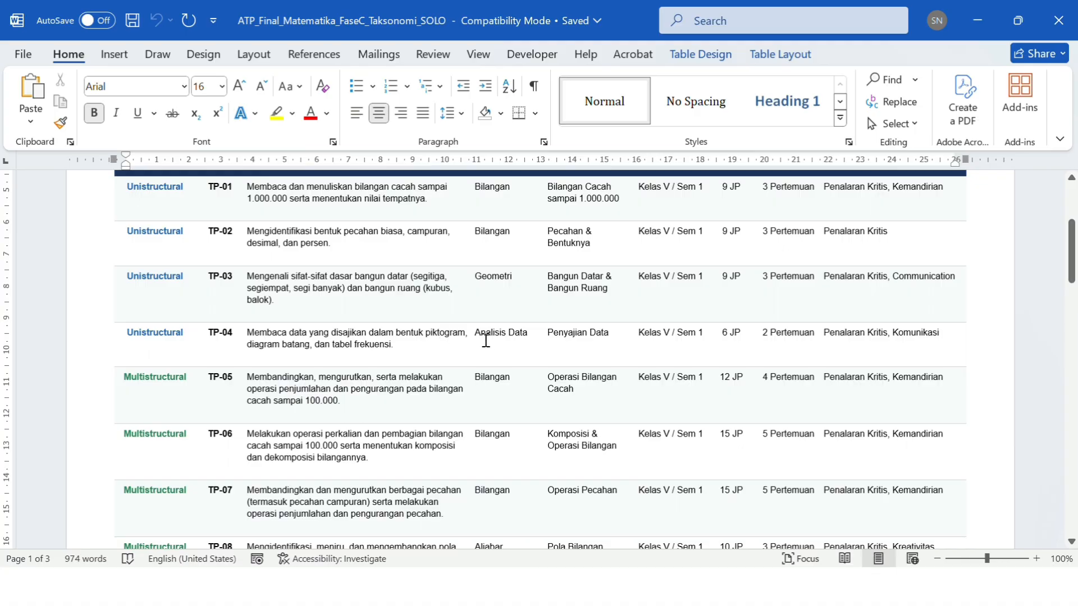
{"action": "left_click_drag", "start_coordinate": [476, 332], "coordinate": [531, 337]}
{"action": "key", "text": "ctrl+c"}
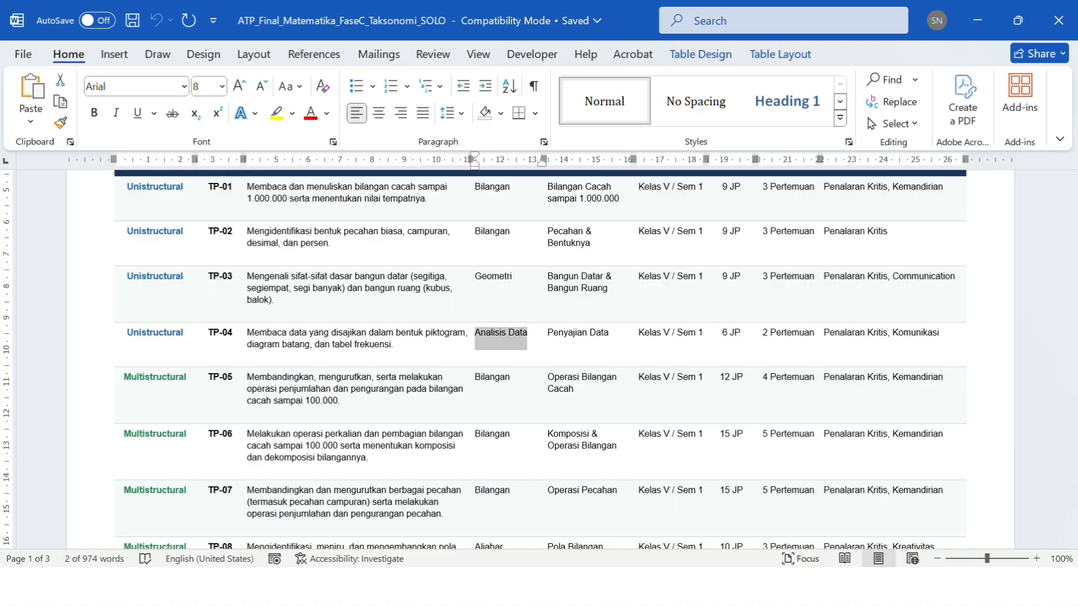
Return to the Notepad prompt and replace the theme after Matematika with the copied text Analisis Data
{"action": "left_click", "coordinate": [602, 585]}
{"action": "left_click", "coordinate": [439, 278]}
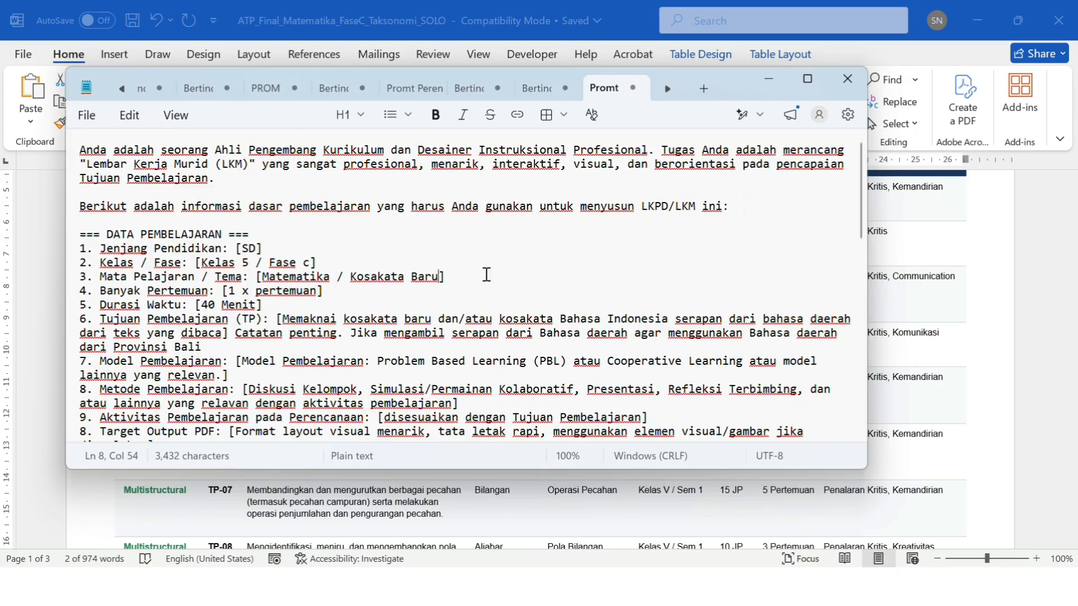
{"action": "key", "text": "BackSpace"}
{"action": "key", "text": "BackSpace"}
{"action": "key", "text": "BackSpace"}
{"action": "key", "text": "BackSpace"}
{"action": "key", "text": "BackSpace"}
{"action": "key", "text": "BackSpace"}
{"action": "key", "text": "BackSpace"}
{"action": "key", "text": "BackSpace"}
{"action": "key", "text": "BackSpace"}
{"action": "key", "text": "BackSpace"}
{"action": "key", "text": "BackSpace"}
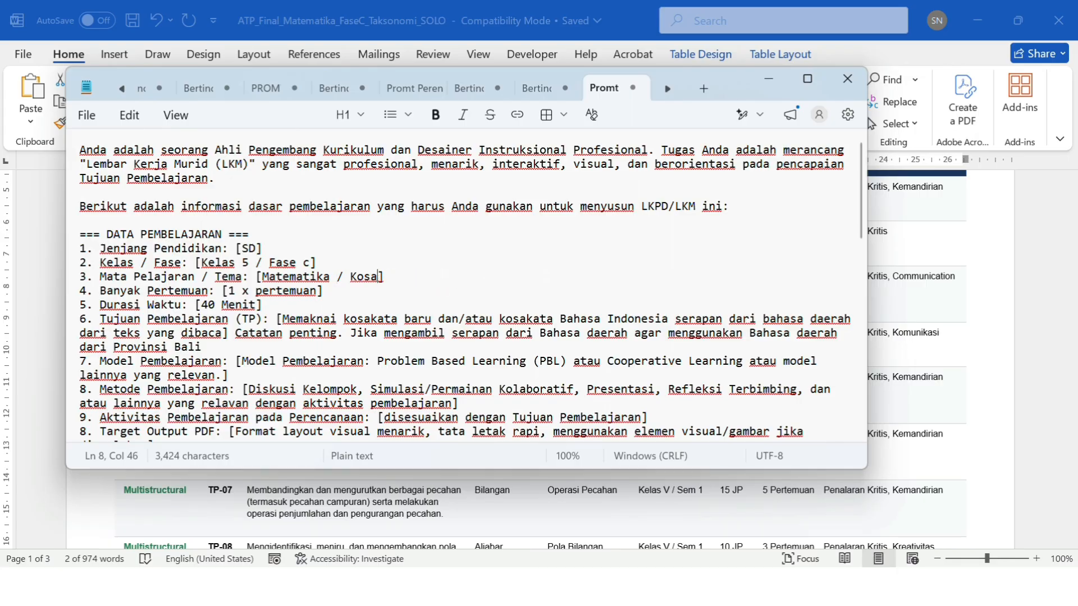
{"action": "key", "text": "BackSpace"}
{"action": "key", "text": "BackSpace"}
{"action": "key", "text": "ctrl+v"}
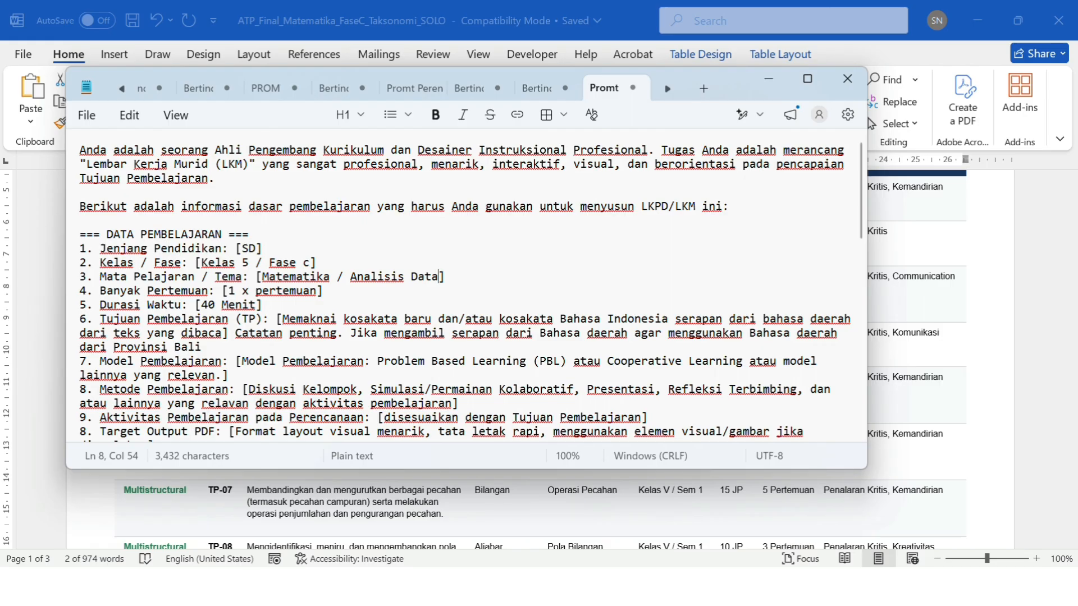
Check the Jumlah Pertemuan for TP-04 in the ATP document and set the prompt's Banyak Pertemuan to 2 x pertemuan
{"action": "left_click", "coordinate": [745, 587]}
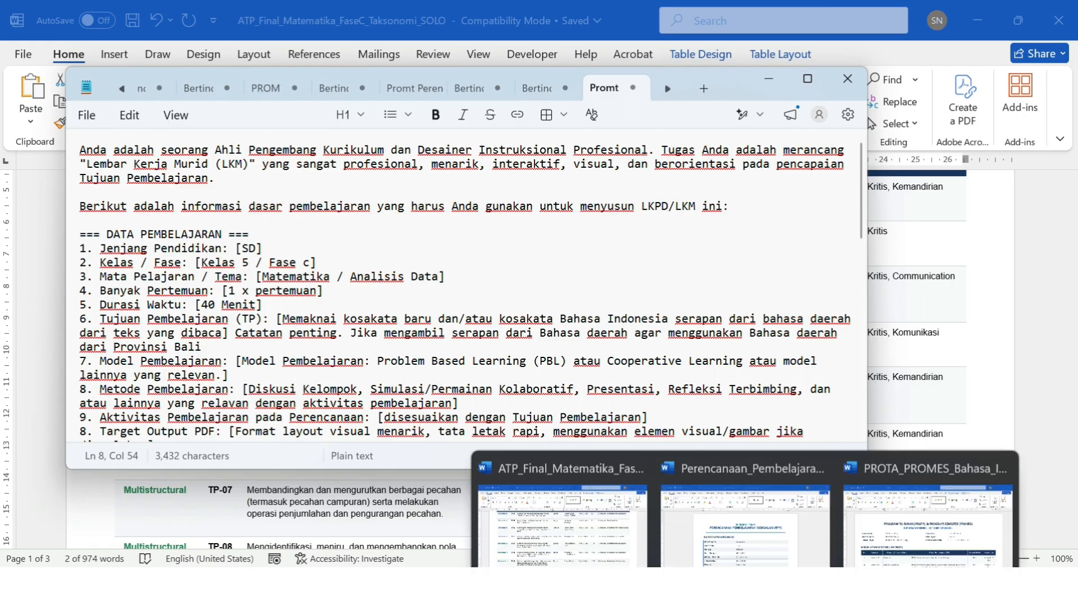
{"action": "left_click", "coordinate": [552, 507]}
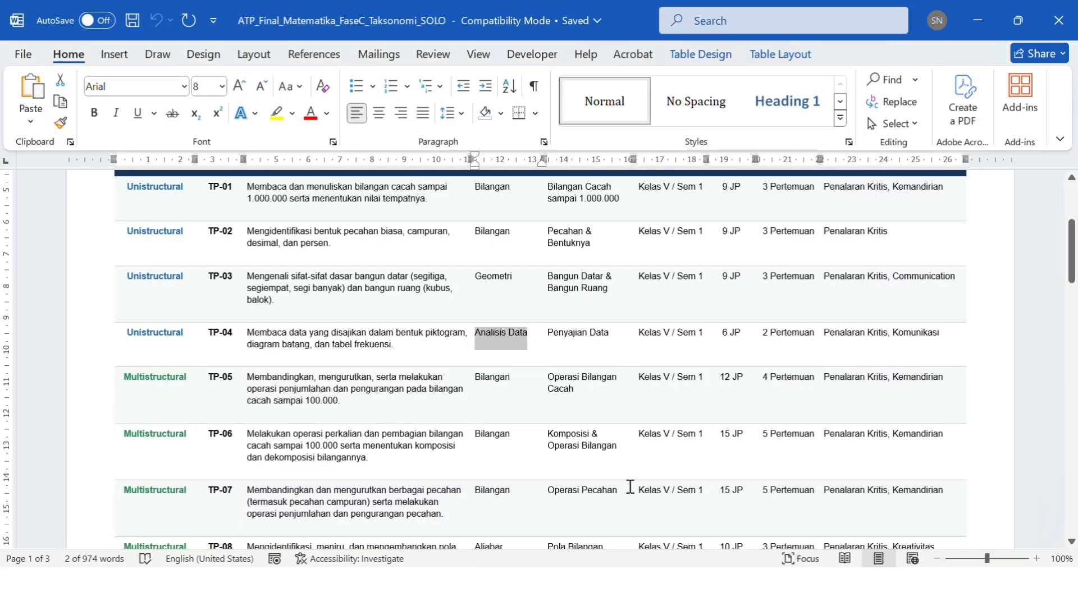
{"action": "left_click", "coordinate": [777, 335]}
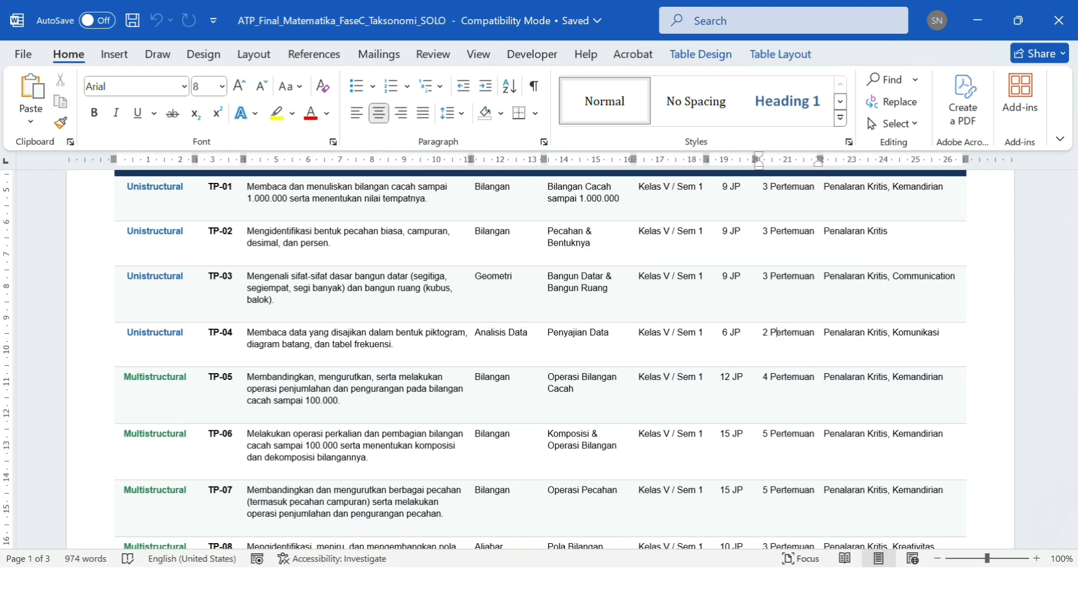
{"action": "key", "text": "alt+Tab"}
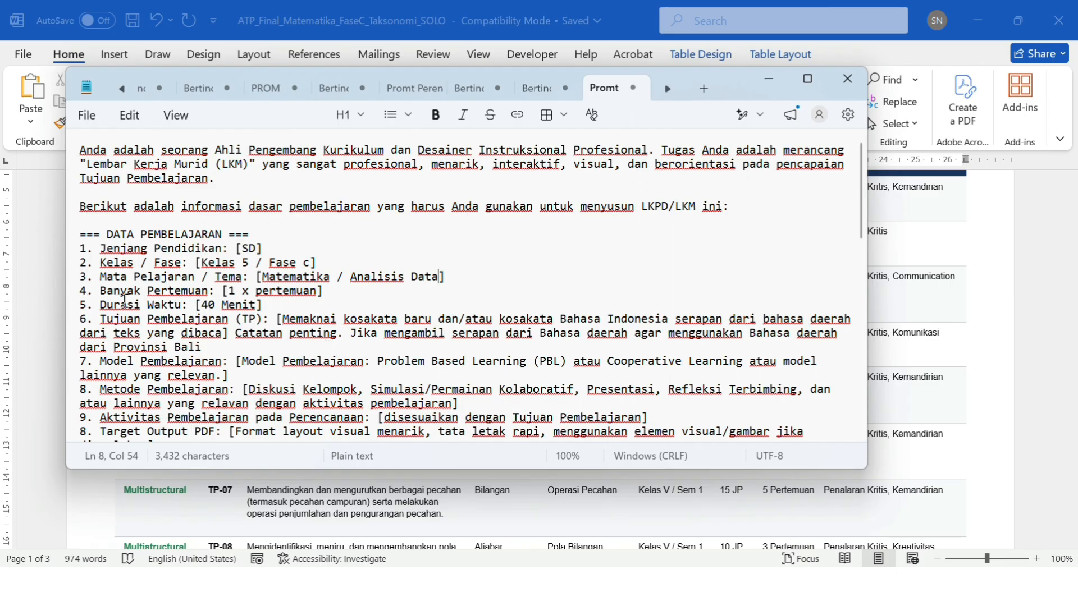
{"action": "left_click", "coordinate": [235, 292]}
{"action": "key", "text": "BackSpace"}
{"action": "type", "text": "2"}
Examine the Pertemuan ke 1 time allocation and activities in the Perencanaan_Pembelajaran_Mendalam_Matematika_SD1Melati Word document, then return to the Notepad prompt
{"action": "left_click", "coordinate": [745, 587]}
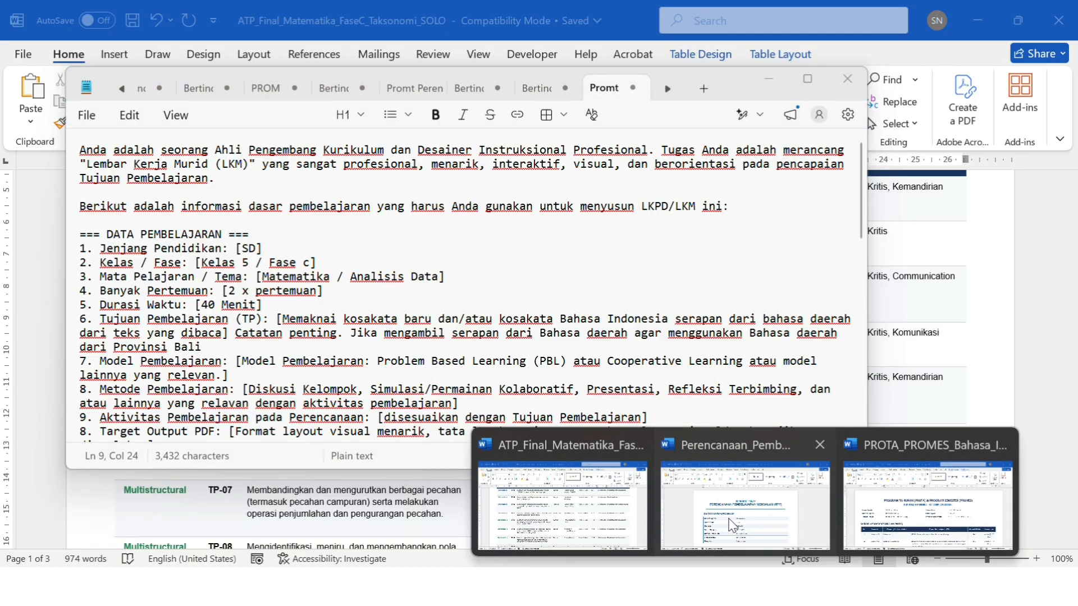
{"action": "left_click", "coordinate": [730, 514]}
{"action": "scroll", "coordinate": [618, 410], "scroll_direction": "down", "scroll_amount": 15}
{"action": "scroll", "coordinate": [601, 402], "scroll_direction": "down", "scroll_amount": 15}
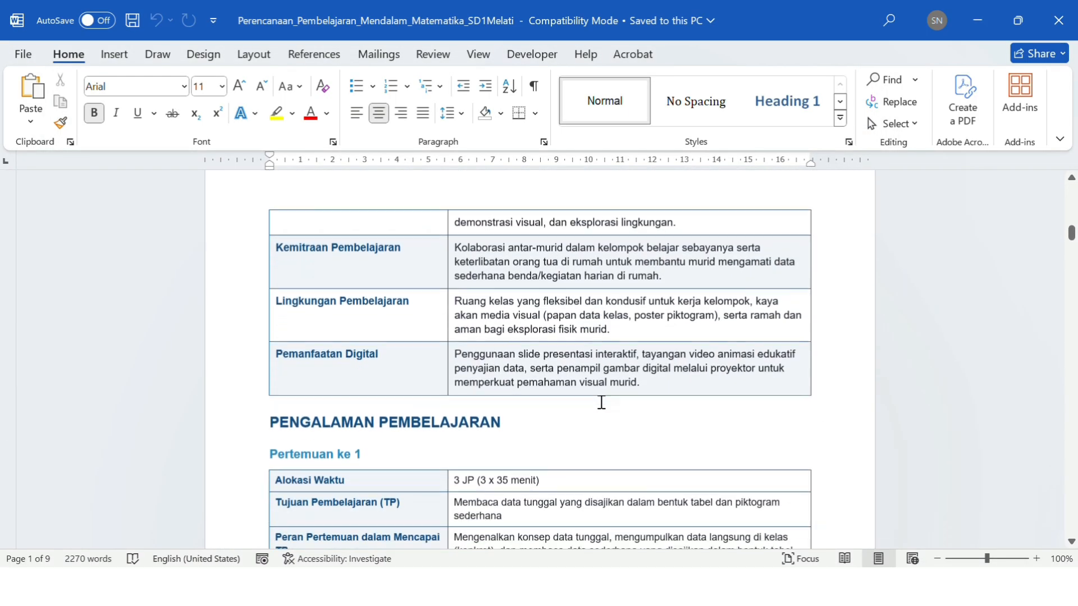
{"action": "scroll", "coordinate": [602, 402], "scroll_direction": "down", "scroll_amount": 1}
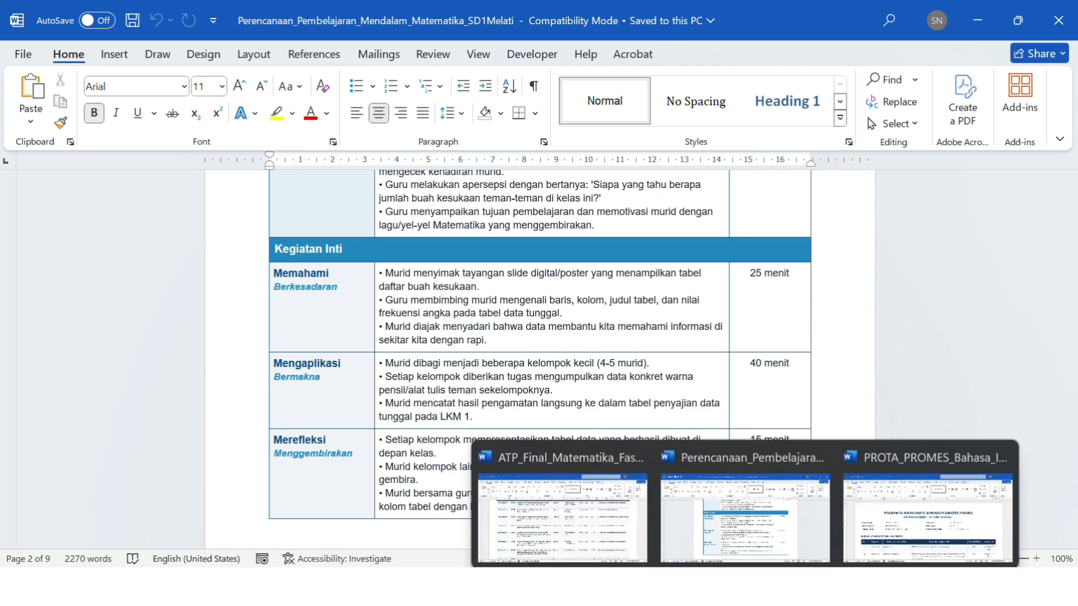
{"action": "left_click", "coordinate": [708, 587]}
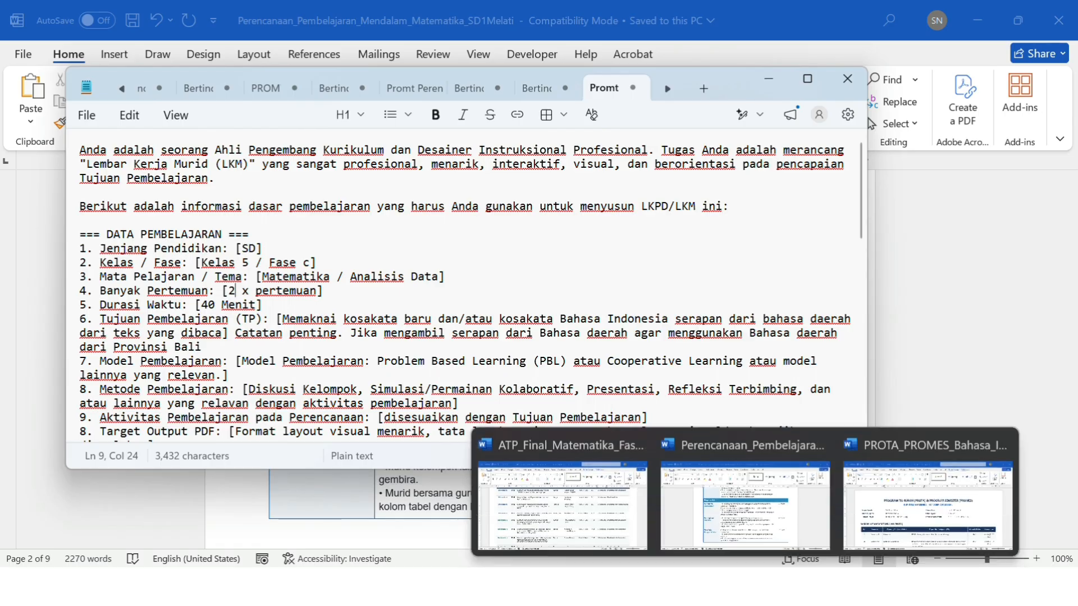
Copy the full Tujuan Pembelajaran text of row TP-04 from the ATP Word document and return to the Notepad prompt
{"action": "left_click", "coordinate": [556, 484]}
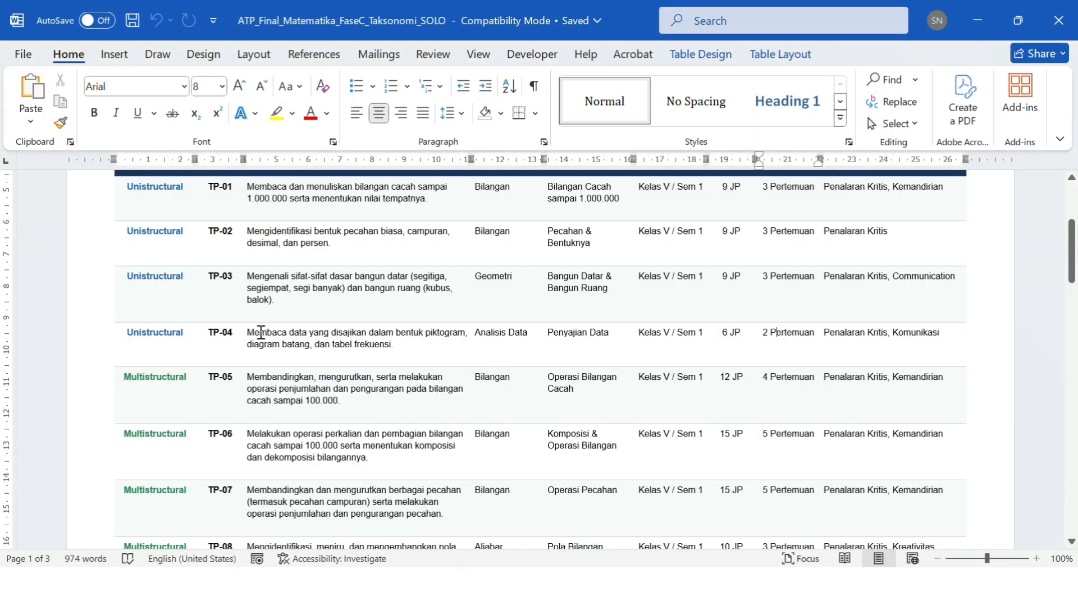
{"action": "left_click_drag", "start_coordinate": [247, 332], "coordinate": [407, 354]}
{"action": "key", "text": "ctrl+c"}
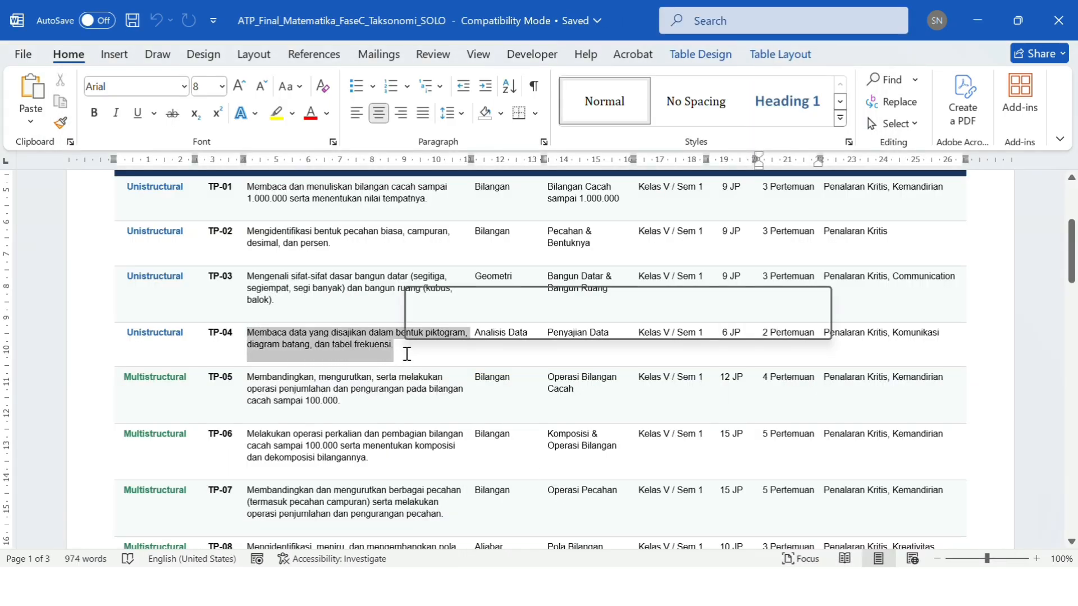
{"action": "left_click", "coordinate": [734, 586]}
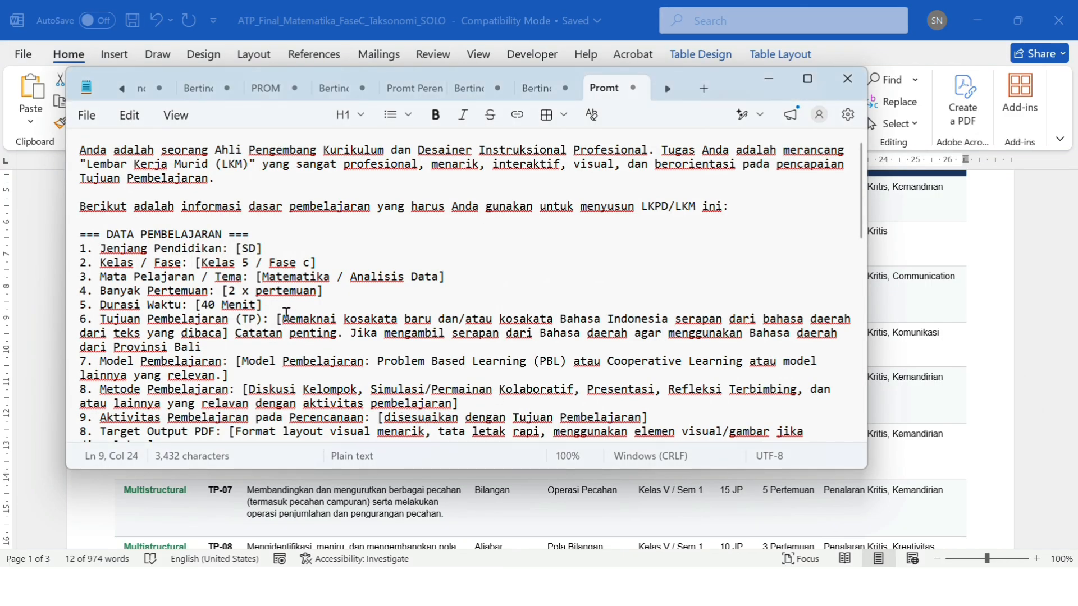
Replace the prompt's Tujuan Pembelajaran with the copied TP-04 text and delete the Catatan penting note that follows it
{"action": "left_click", "coordinate": [284, 317]}
{"action": "left_click_drag", "start_coordinate": [286, 320], "coordinate": [225, 336]}
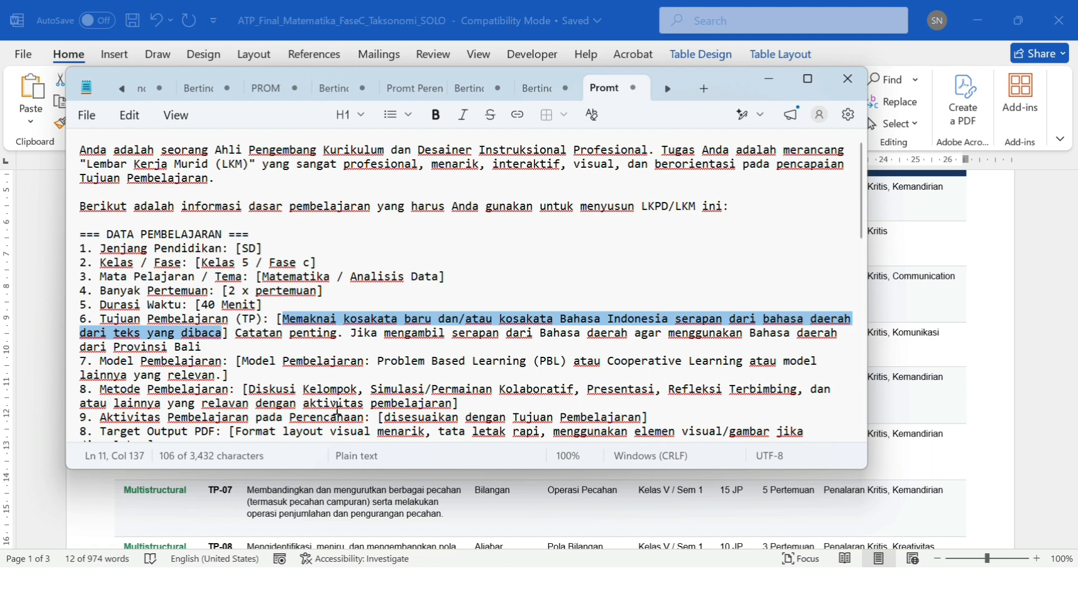
{"action": "key", "text": "ctrl+v"}
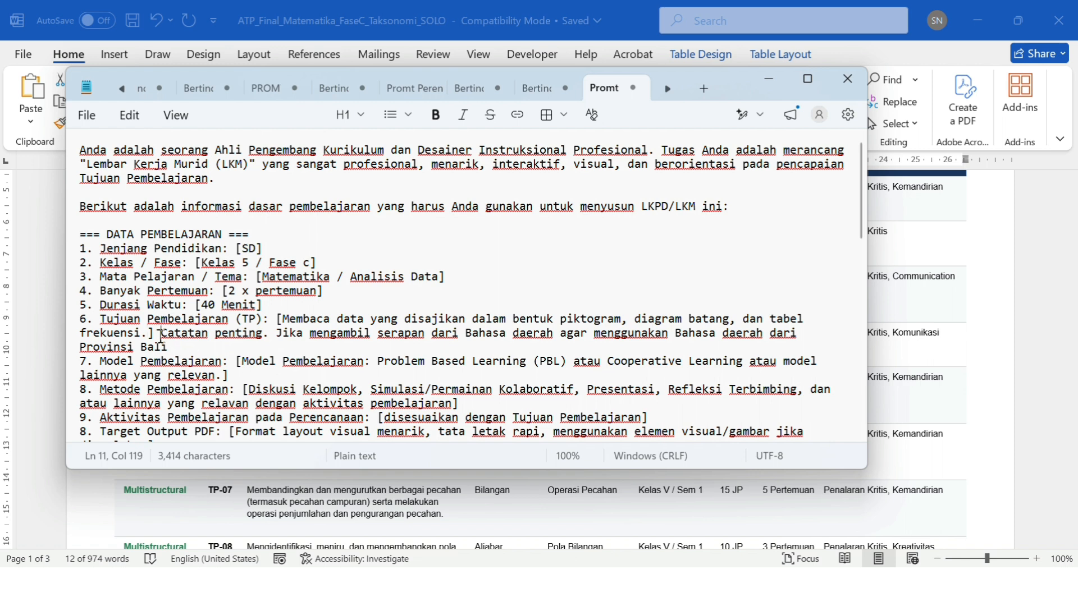
{"action": "left_click_drag", "start_coordinate": [161, 335], "coordinate": [171, 345]}
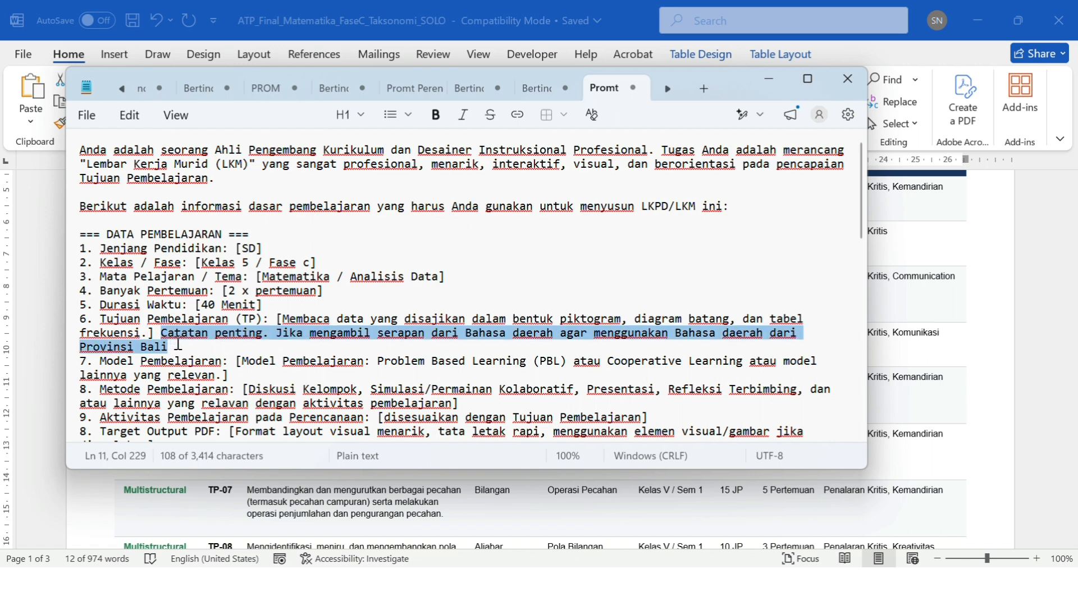
{"action": "key", "text": "BackSpace"}
{"action": "key", "text": "BackSpace"}
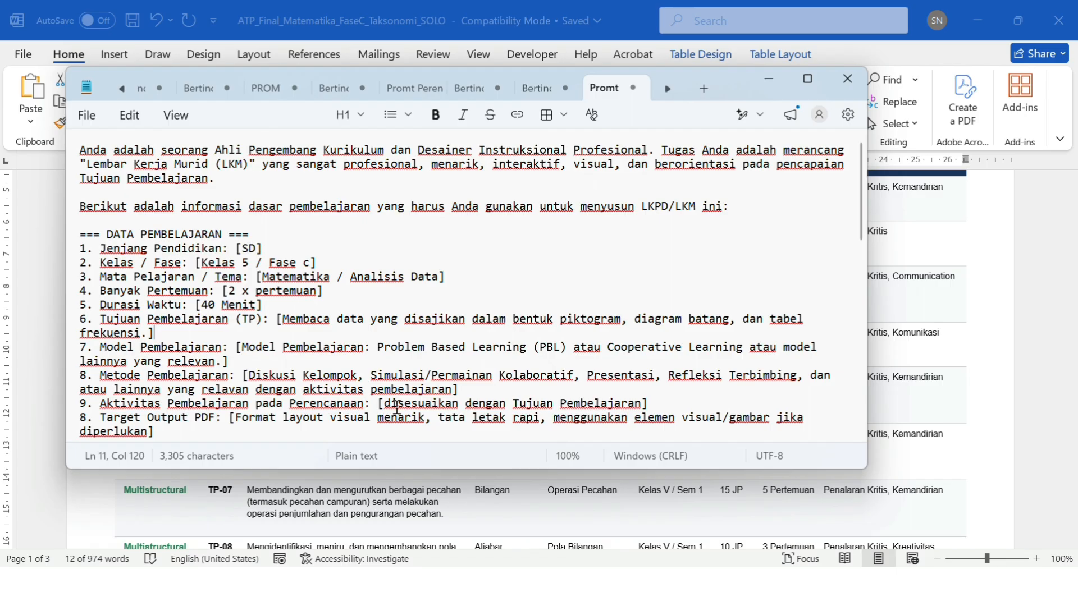
Review the prompt from the Aktivitas Pembelajaran line down to its end
{"action": "left_click", "coordinate": [639, 403]}
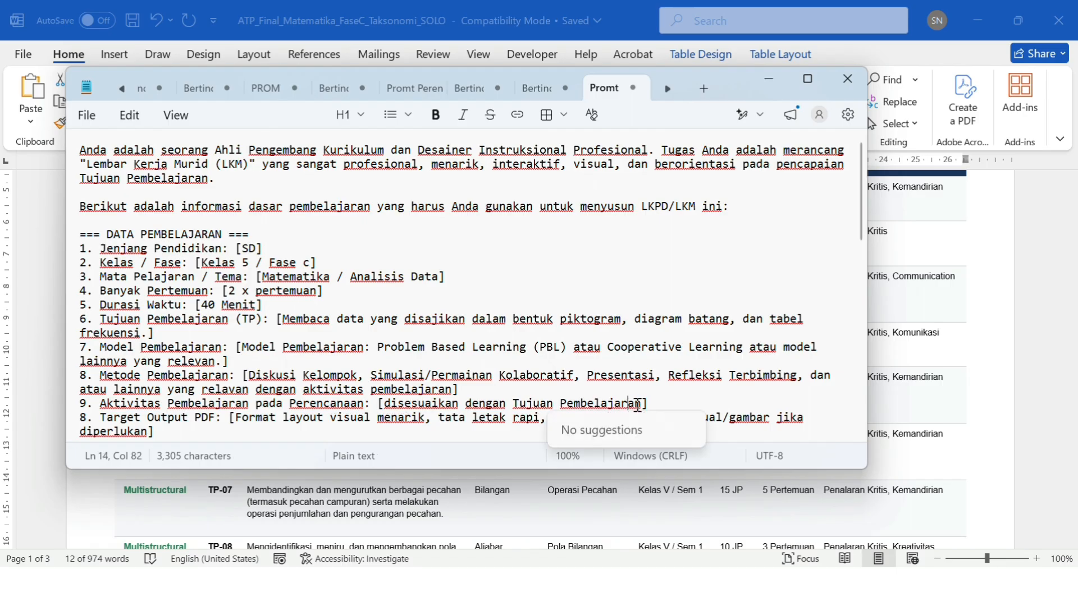
{"action": "left_click", "coordinate": [702, 375]}
{"action": "left_click", "coordinate": [638, 405]}
{"action": "left_click_drag", "start_coordinate": [861, 180], "coordinate": [886, 416]}
{"action": "left_click_drag", "start_coordinate": [860, 375], "coordinate": [789, 154]}
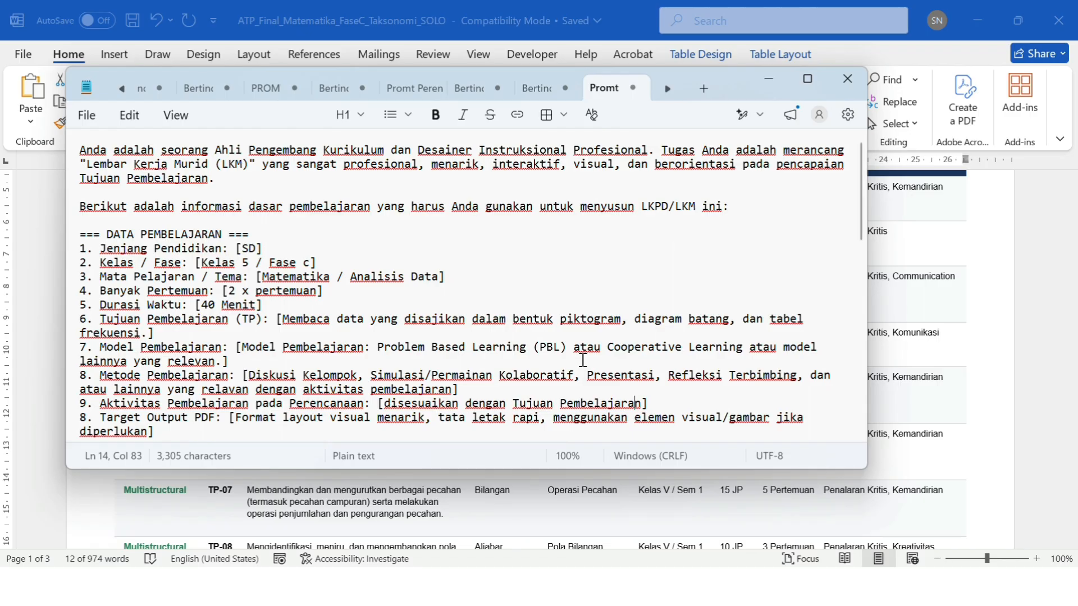
Copy the entire Notepad prompt, switch to Chrome and submit the copied text in a new Claude chat
{"action": "right_click", "coordinate": [530, 322]}
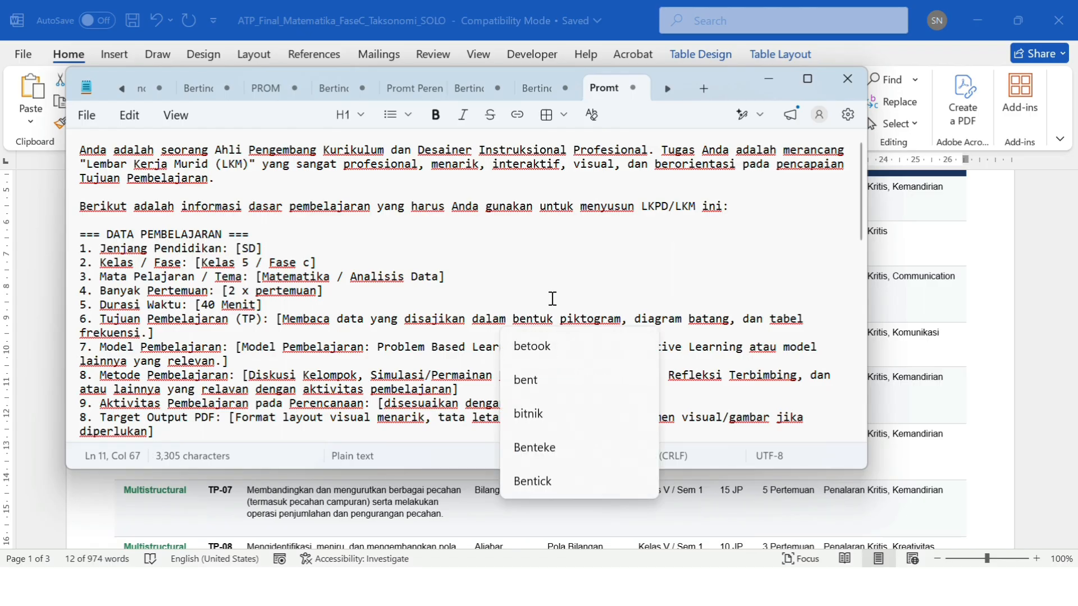
{"action": "key", "text": "ctrl+a"}
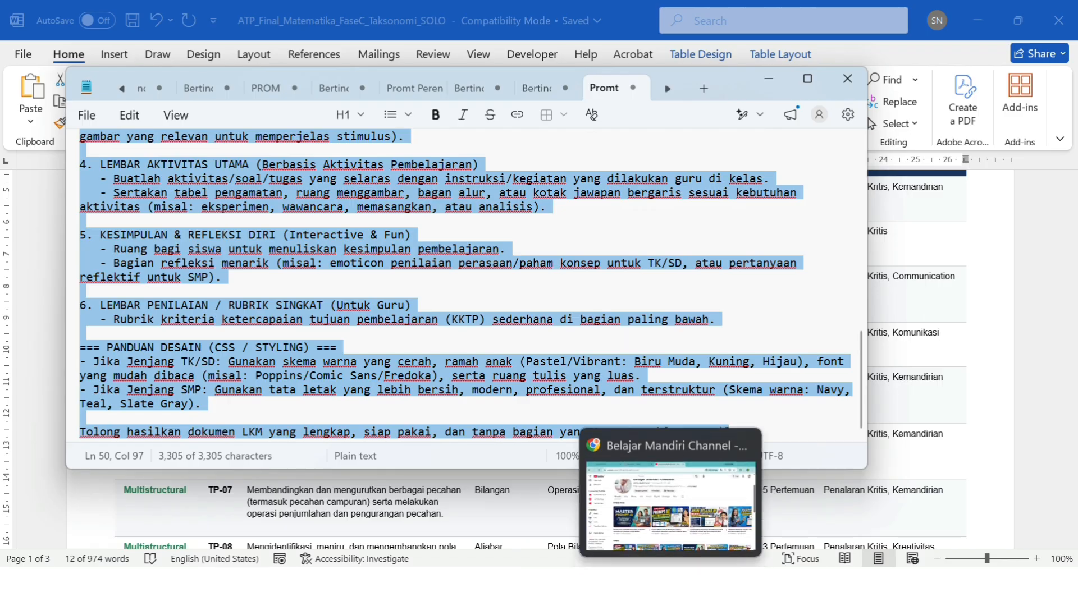
{"action": "left_click", "coordinate": [671, 522]}
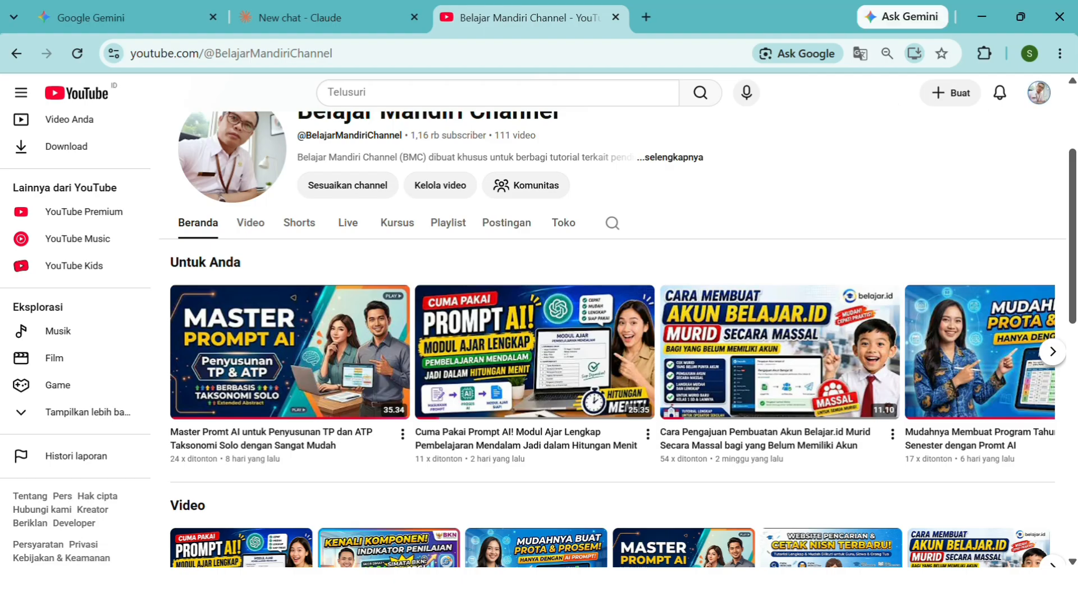
{"action": "left_click", "coordinate": [105, 12]}
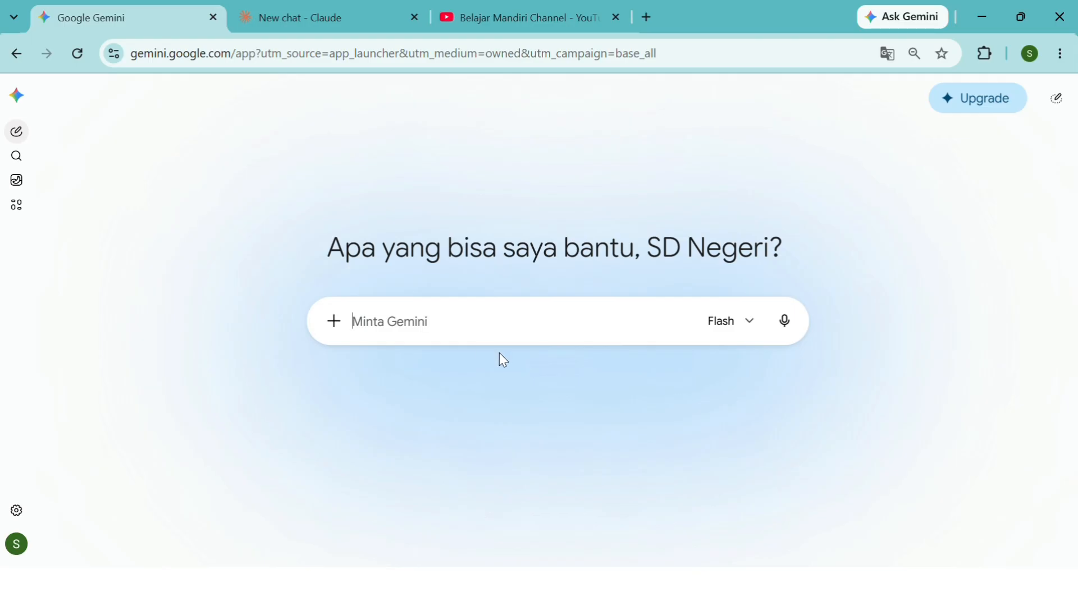
{"action": "left_click", "coordinate": [272, 17]}
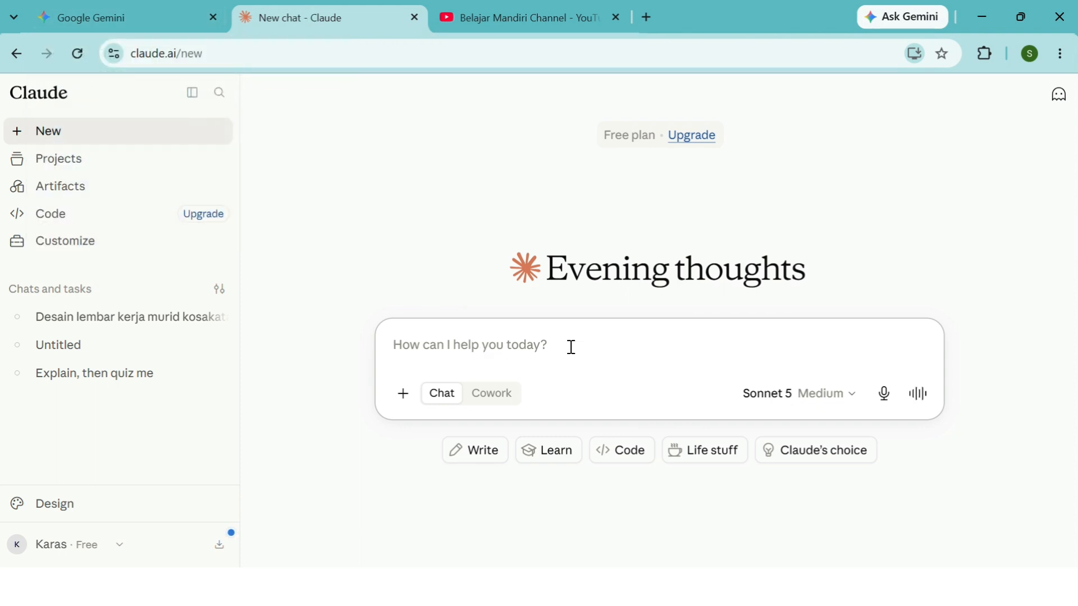
{"action": "key", "text": "ctrl+v"}
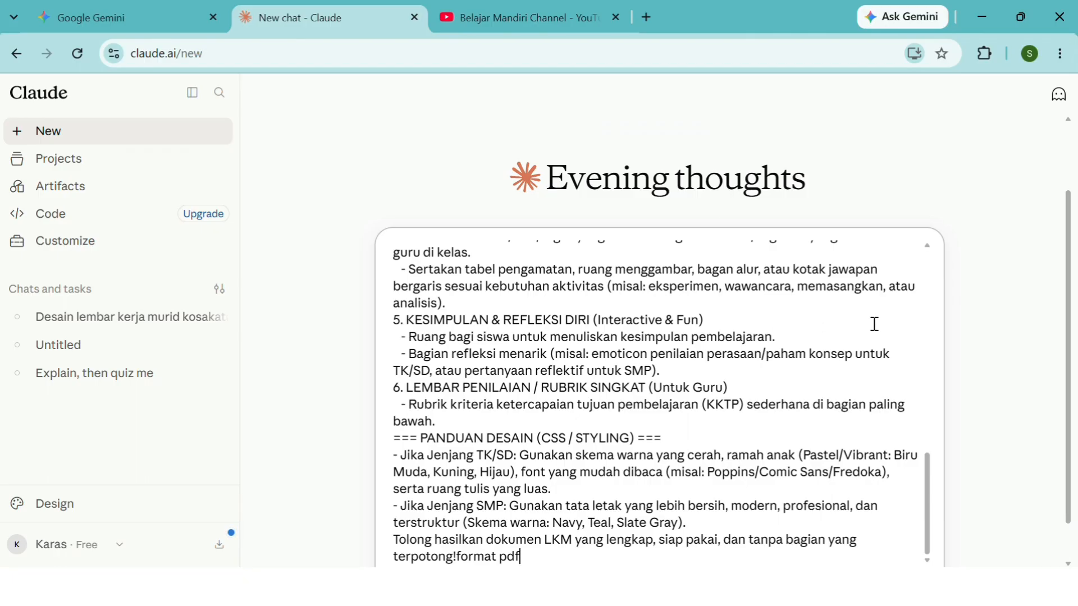
{"action": "scroll", "coordinate": [869, 325], "scroll_direction": "down", "scroll_amount": 1}
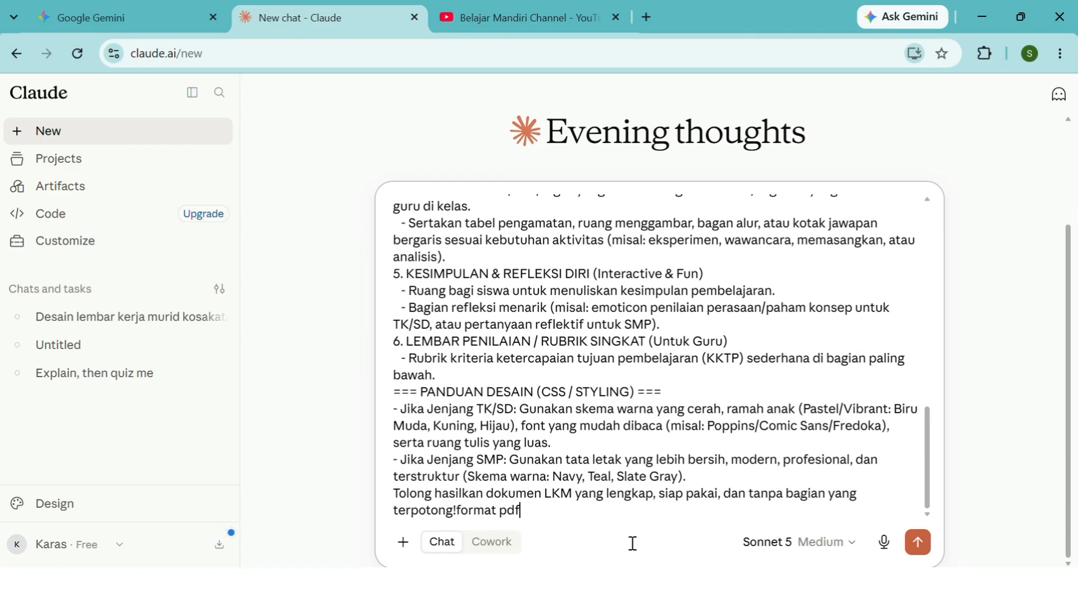
{"action": "left_click", "coordinate": [921, 546]}
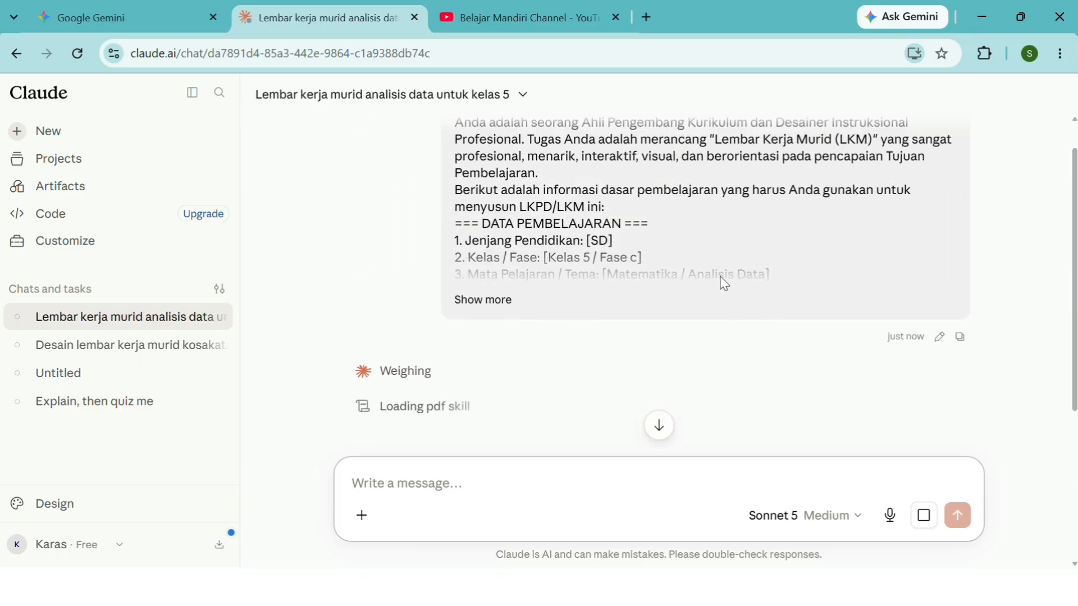
Submit the same copied LKM prompt in a new Gemini chat using the Flash model
{"action": "left_click", "coordinate": [122, 11]}
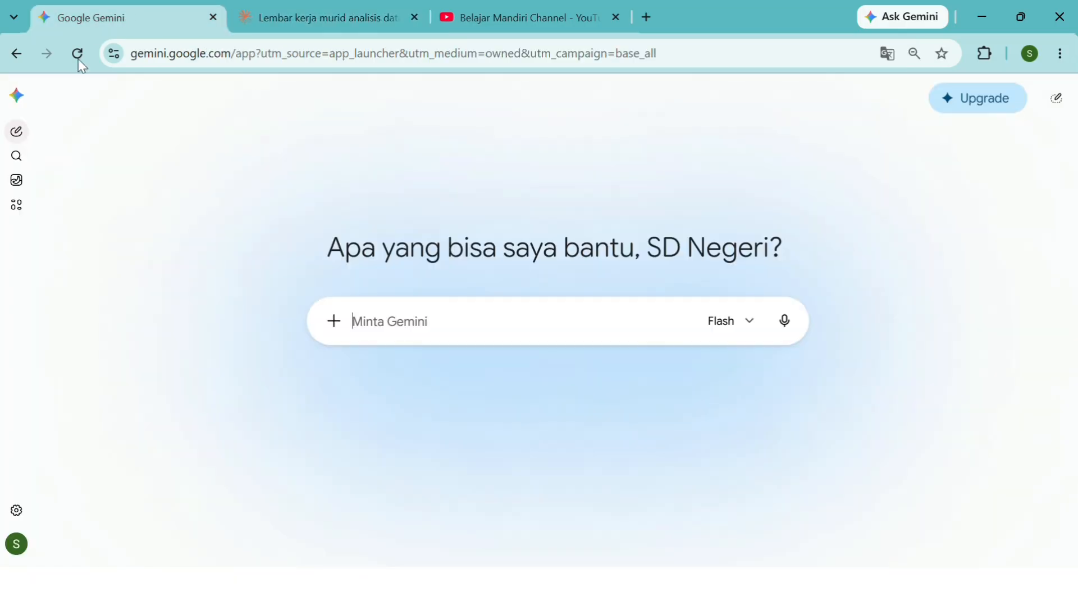
{"action": "left_click", "coordinate": [395, 309]}
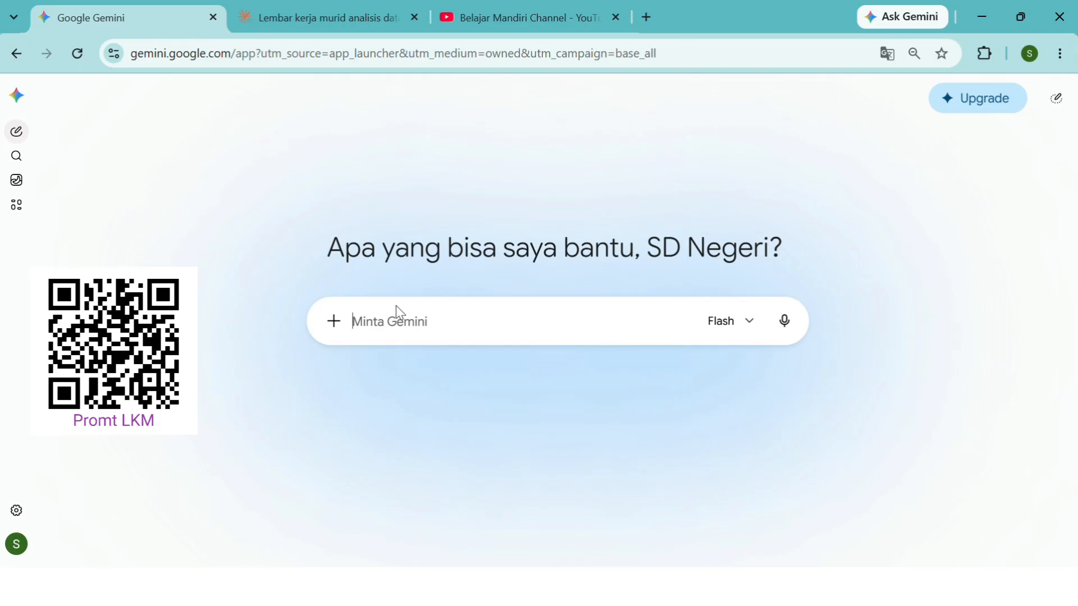
{"action": "key", "text": "ctrl+v"}
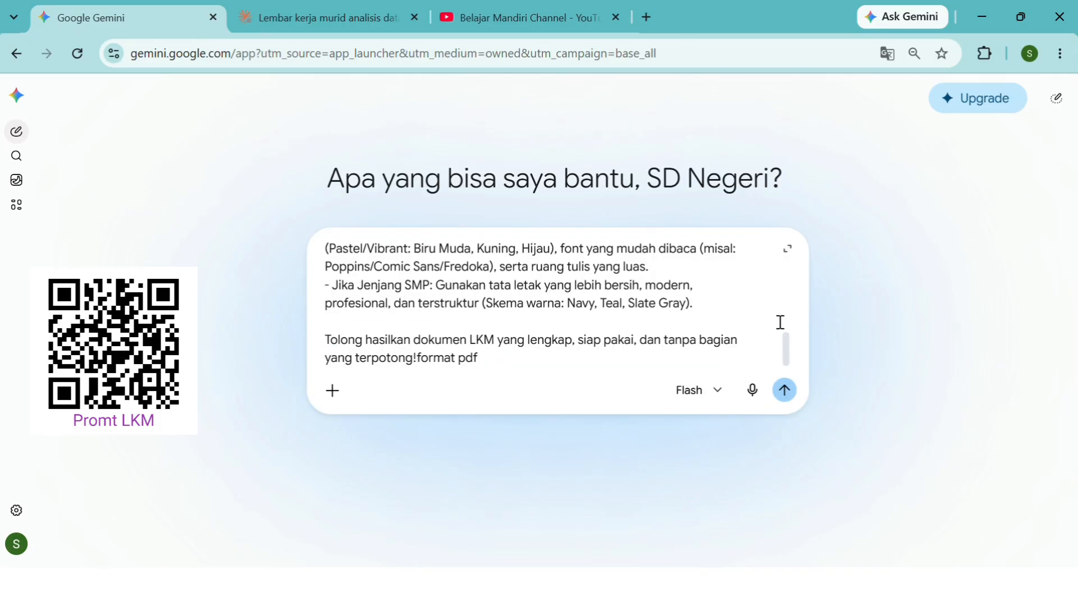
{"action": "left_click", "coordinate": [784, 391]}
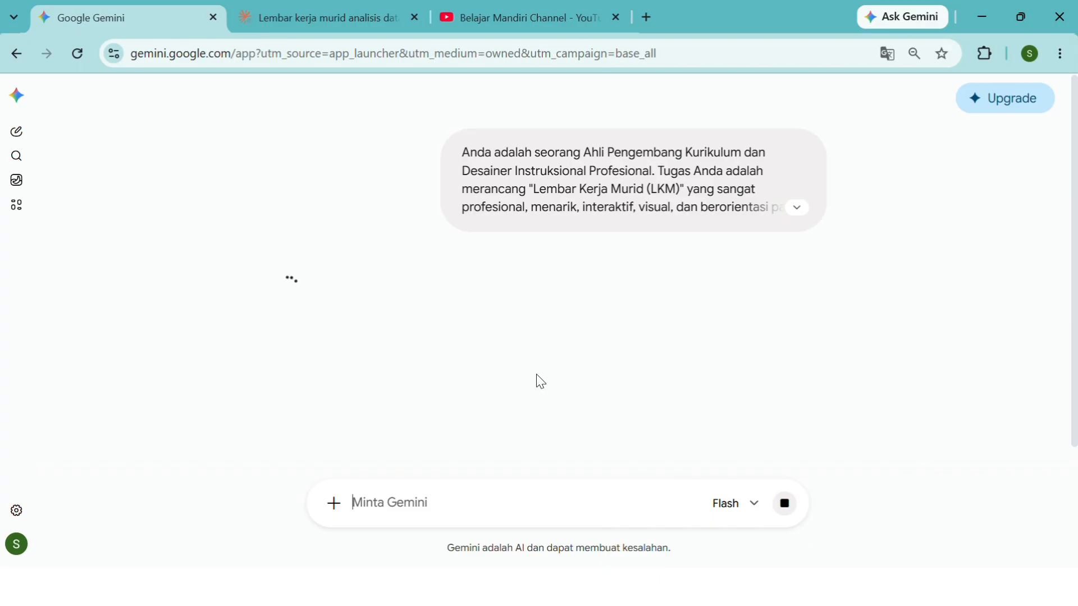
Return to the Claude chat and check its progress on generating the LKM PDF
{"action": "left_click", "coordinate": [291, 28]}
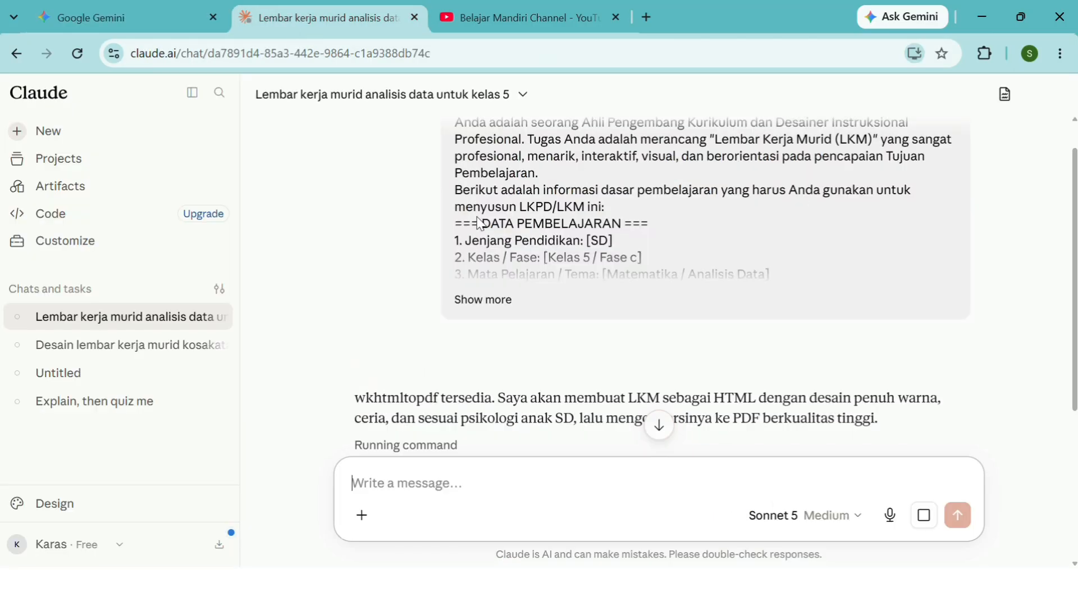
{"action": "scroll", "coordinate": [736, 332], "scroll_direction": "down", "scroll_amount": 5}
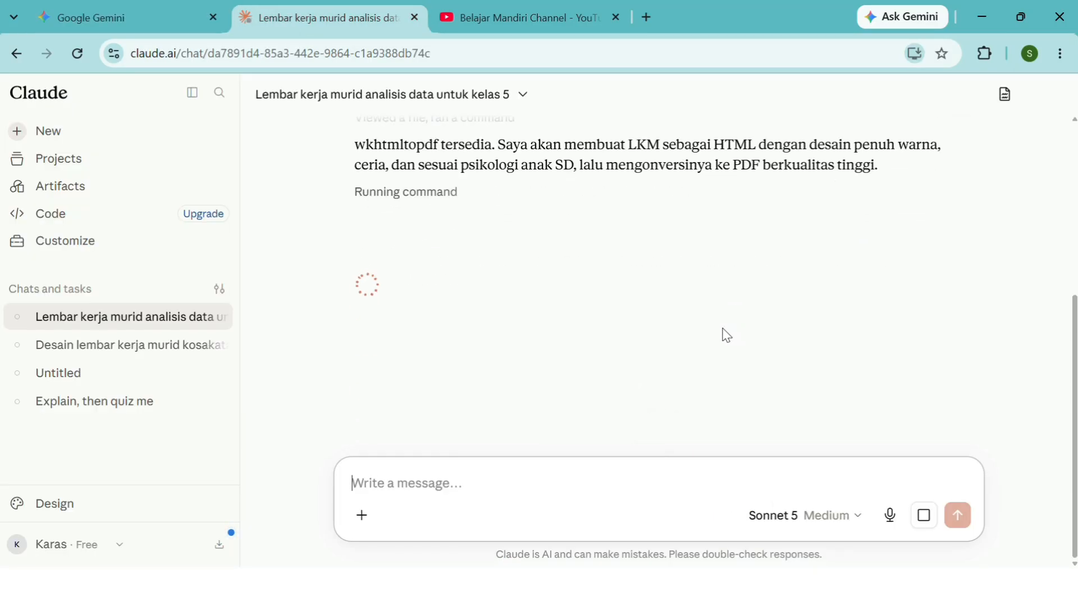
{"action": "scroll", "coordinate": [726, 335], "scroll_direction": "up", "scroll_amount": 3}
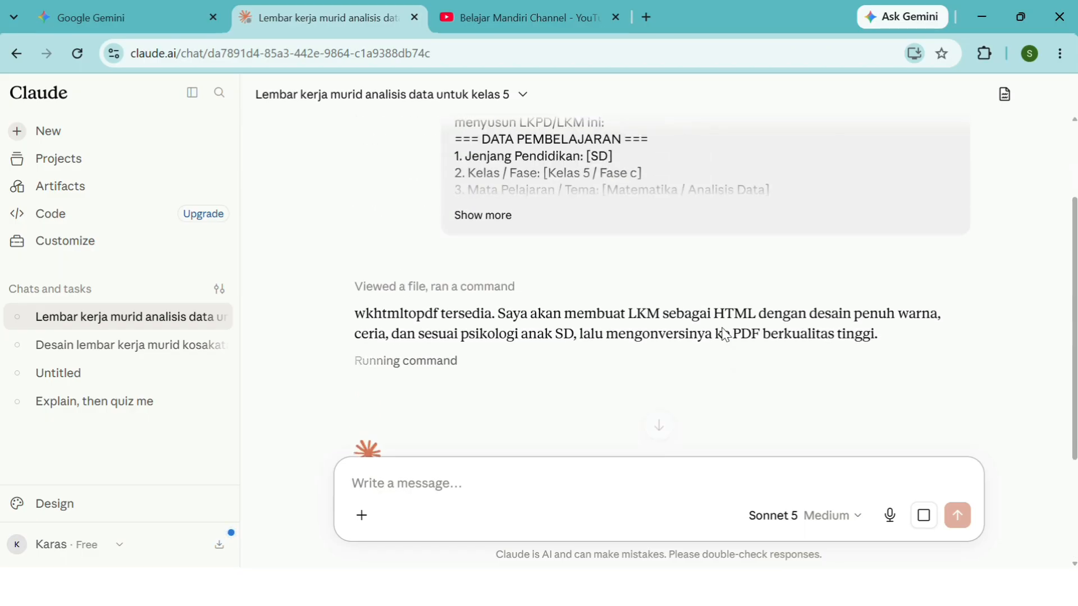
{"action": "scroll", "coordinate": [725, 332], "scroll_direction": "down", "scroll_amount": 3}
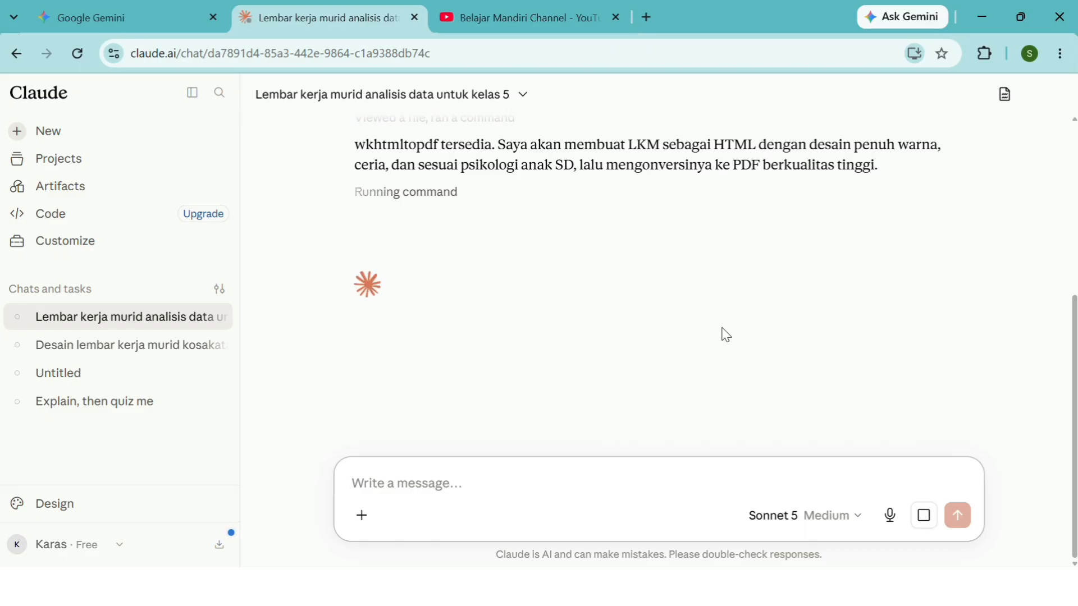
{"action": "scroll", "coordinate": [723, 329], "scroll_direction": "up", "scroll_amount": 4}
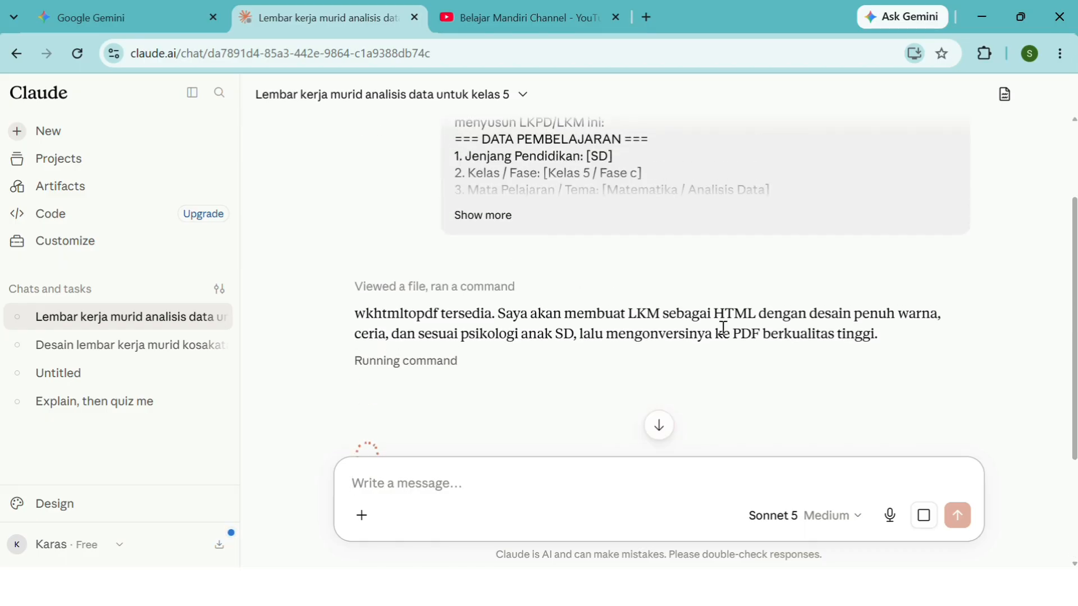
{"action": "scroll", "coordinate": [723, 328], "scroll_direction": "down", "scroll_amount": 4}
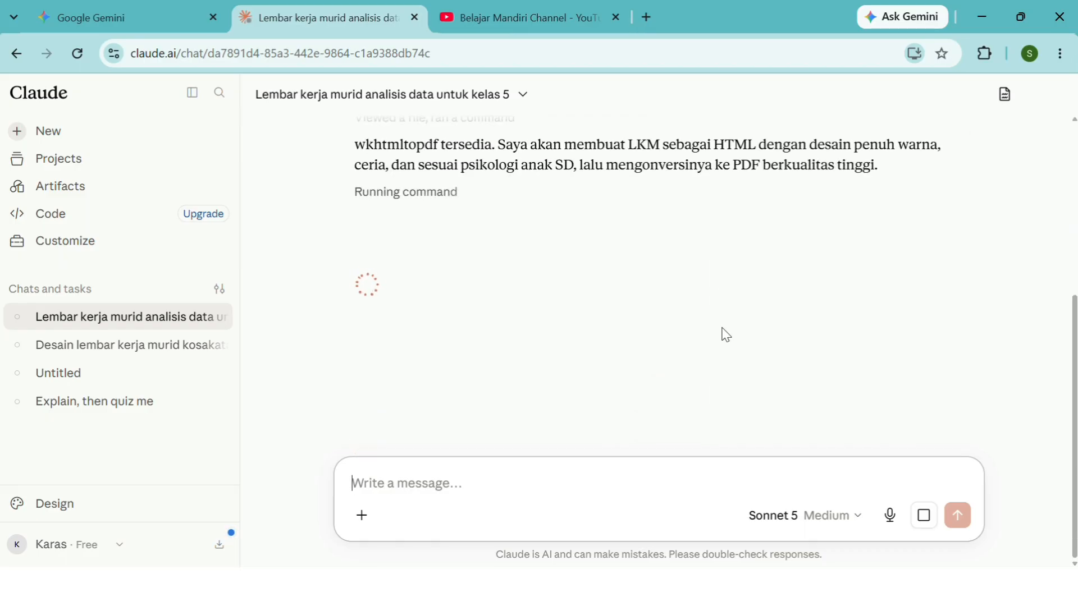
Examine Gemini's reply, covering the HTML worksheet code and the Fitur Penataan LKM notes at its end
{"action": "left_click", "coordinate": [77, 17]}
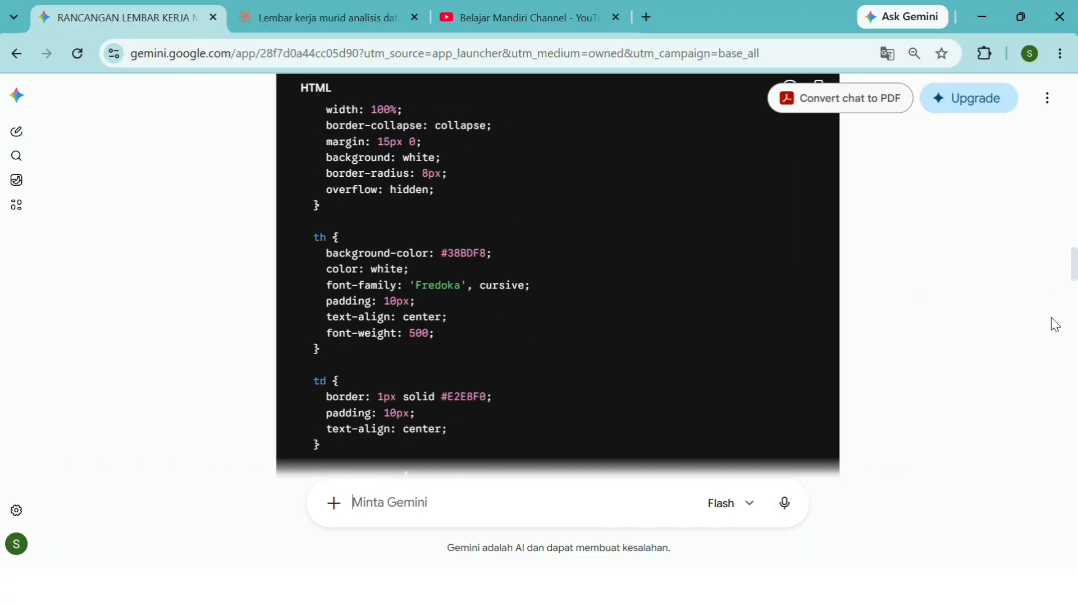
{"action": "scroll", "coordinate": [1058, 330], "scroll_direction": "down", "scroll_amount": 20}
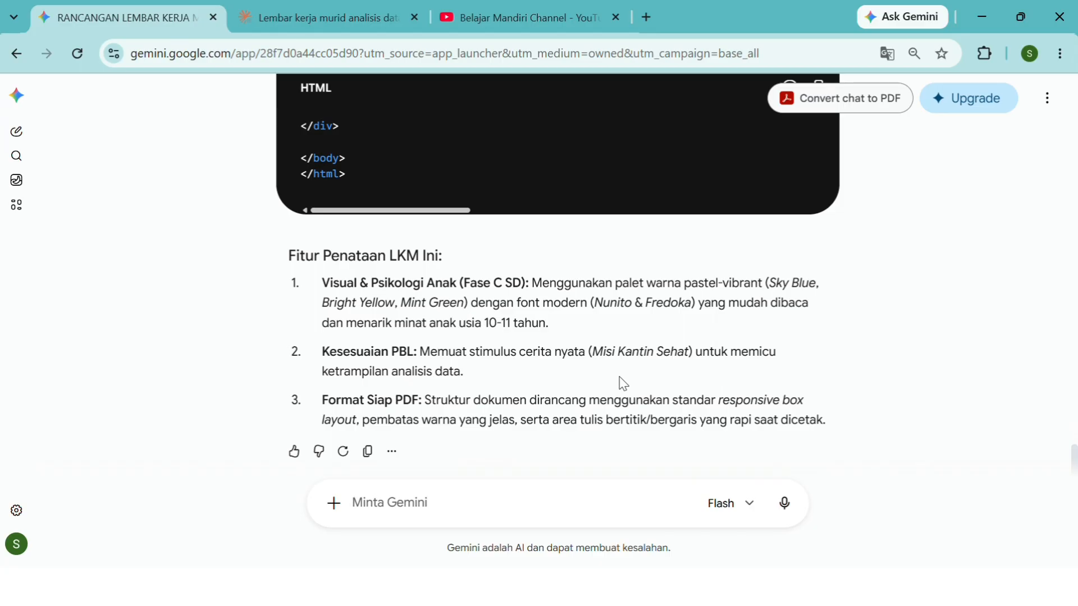
{"action": "scroll", "coordinate": [549, 247], "scroll_direction": "up", "scroll_amount": 10}
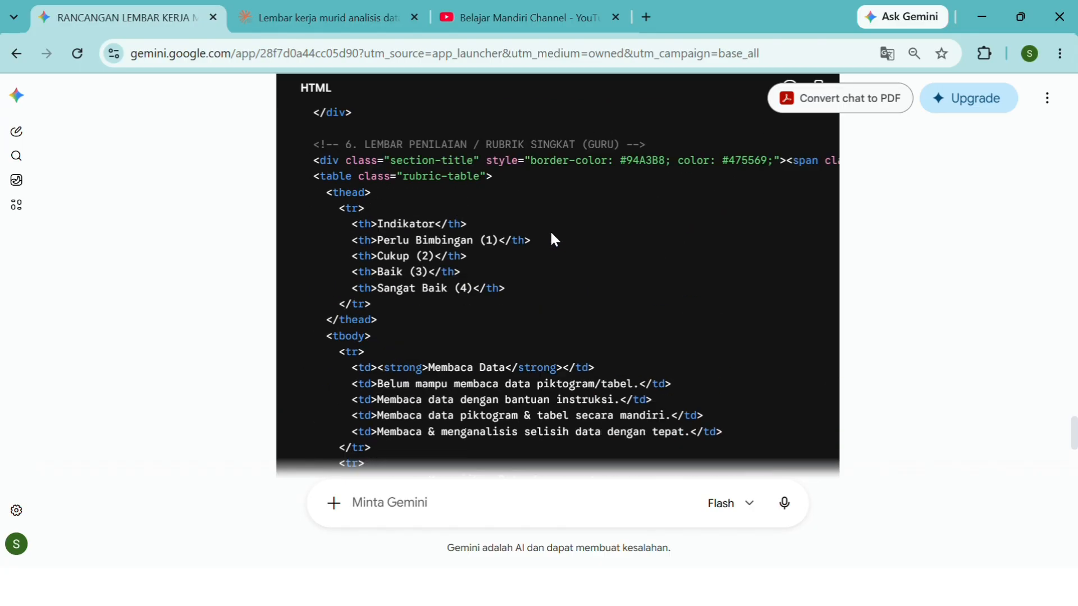
{"action": "scroll", "coordinate": [554, 241], "scroll_direction": "up", "scroll_amount": 12}
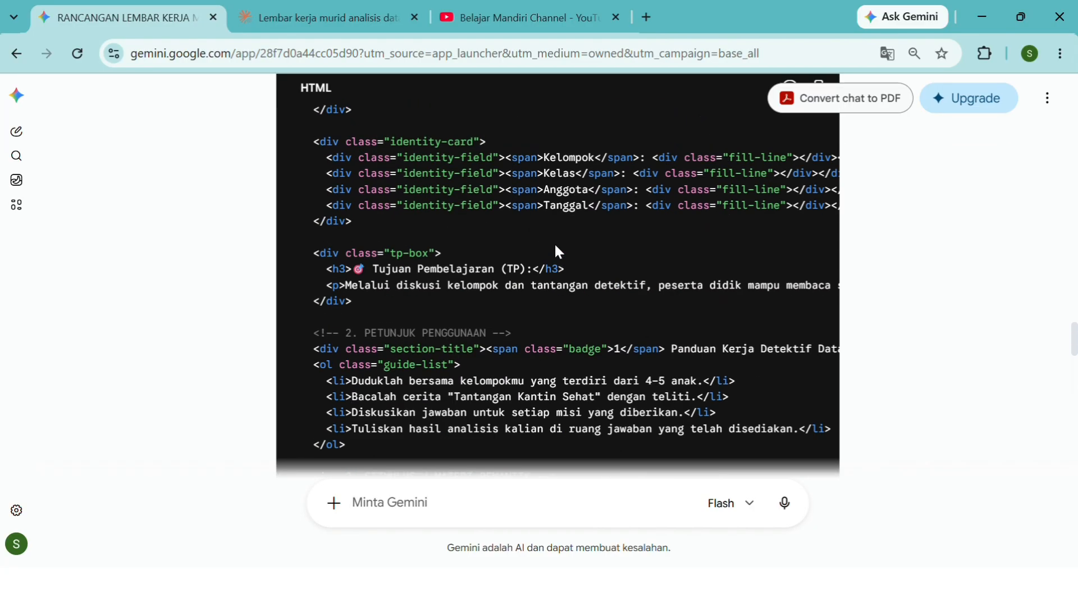
{"action": "scroll", "coordinate": [558, 254], "scroll_direction": "up", "scroll_amount": 15}
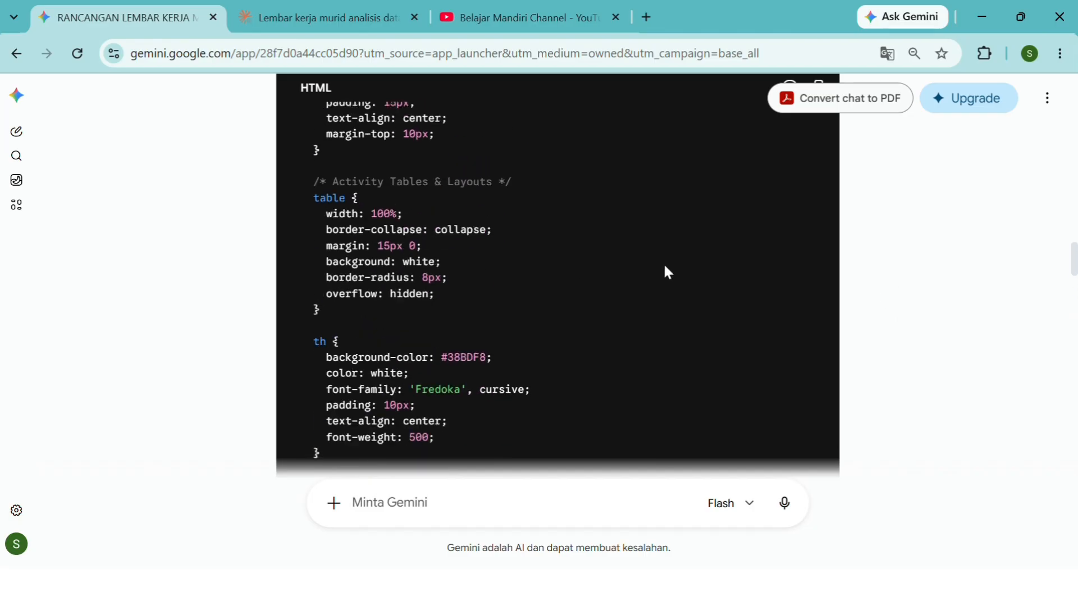
{"action": "scroll", "coordinate": [1046, 268], "scroll_direction": "up", "scroll_amount": 15}
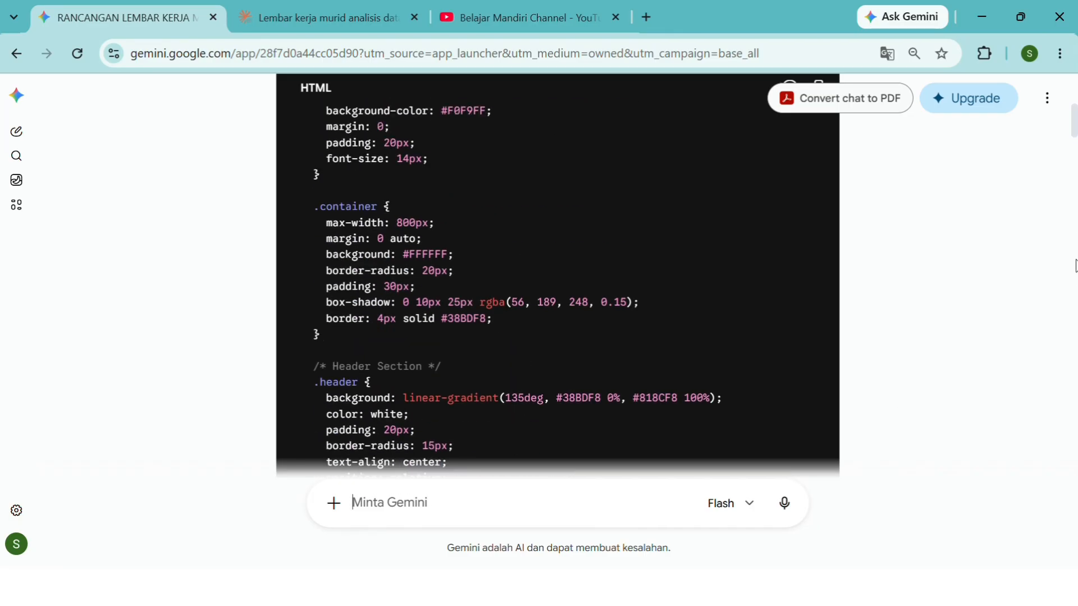
{"action": "scroll", "coordinate": [1064, 275], "scroll_direction": "down", "scroll_amount": 2}
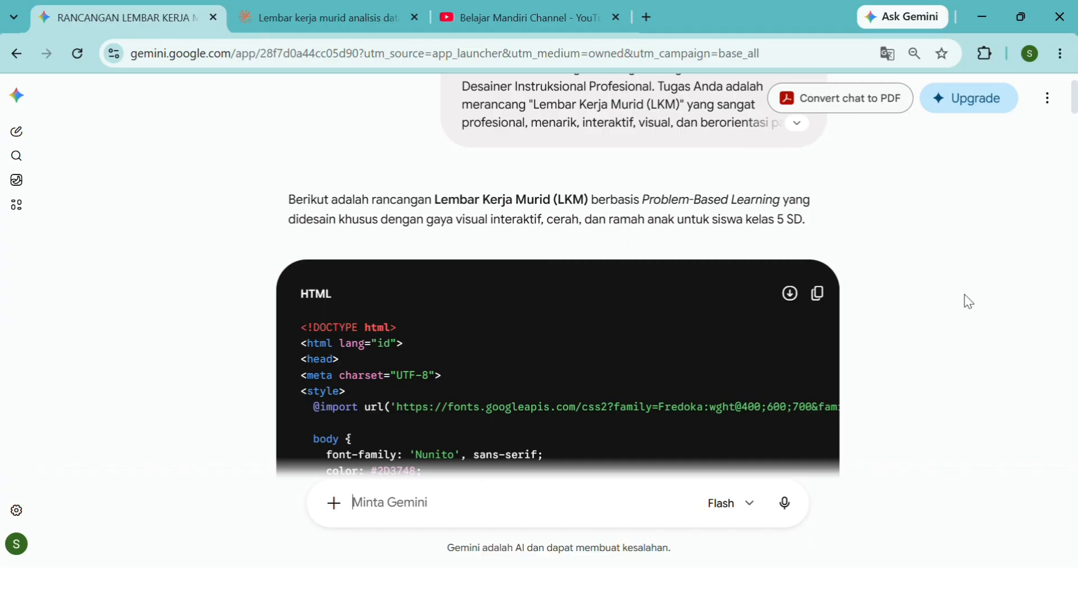
{"action": "scroll", "coordinate": [968, 302], "scroll_direction": "down", "scroll_amount": 20}
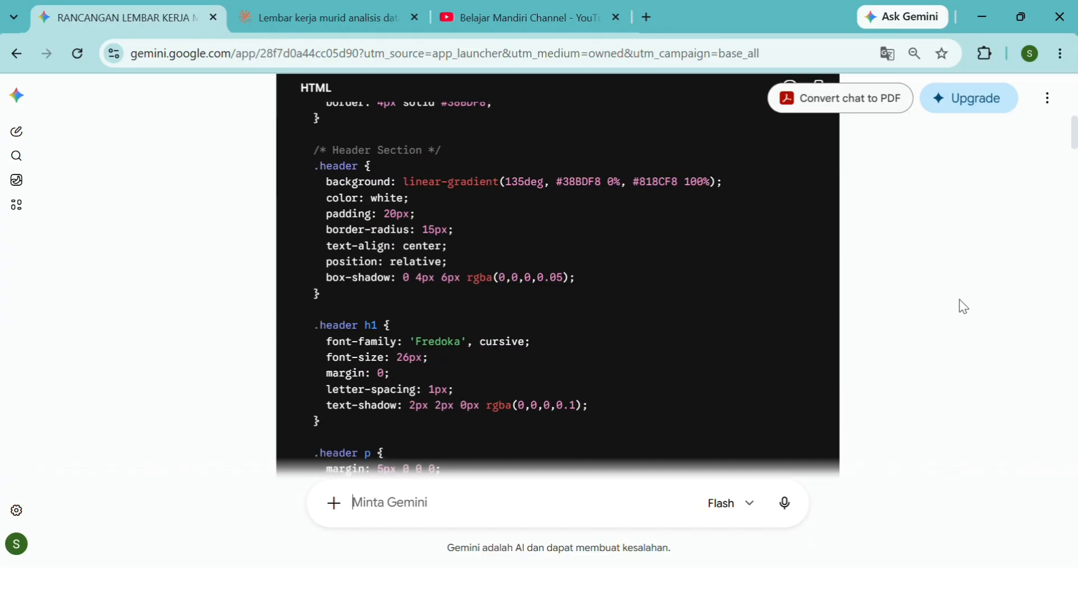
{"action": "scroll", "coordinate": [1013, 306], "scroll_direction": "down", "scroll_amount": 20}
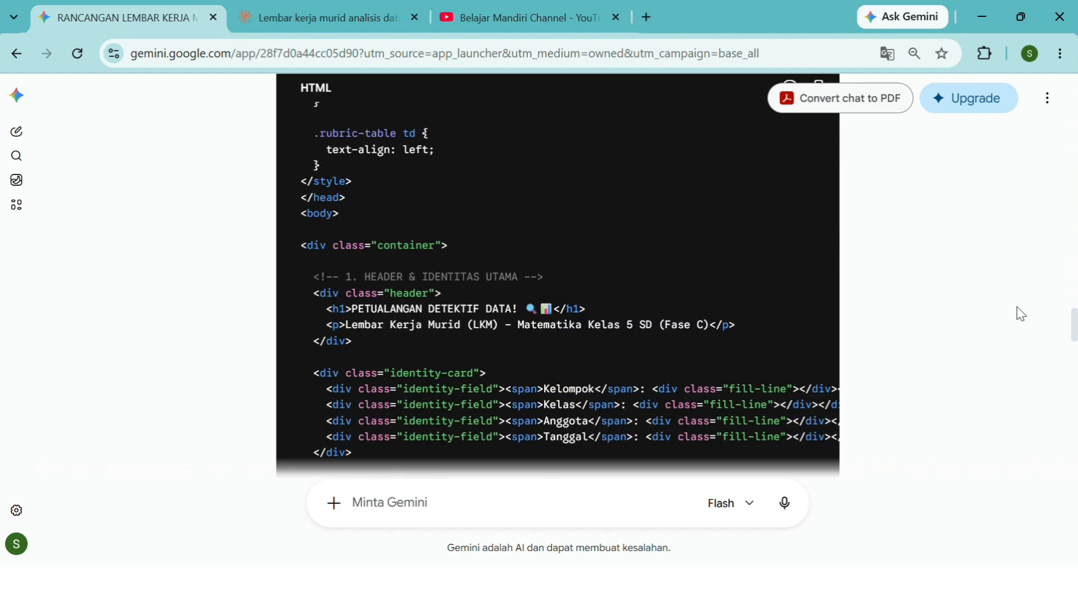
{"action": "scroll", "coordinate": [1020, 318], "scroll_direction": "down", "scroll_amount": 10}
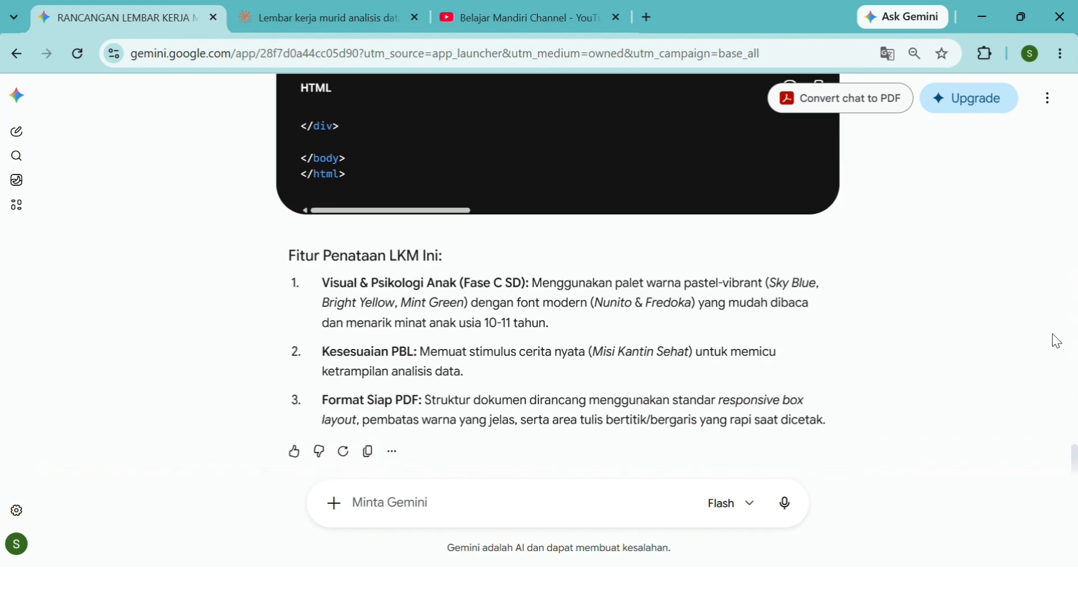
Ask Gemini for a final downloadable file with the message "Buatkan finalnya berupa file pdf yang siap pakai dan bisa di unduh"
{"action": "left_click", "coordinate": [399, 501]}
{"action": "type", "text": "Min"}
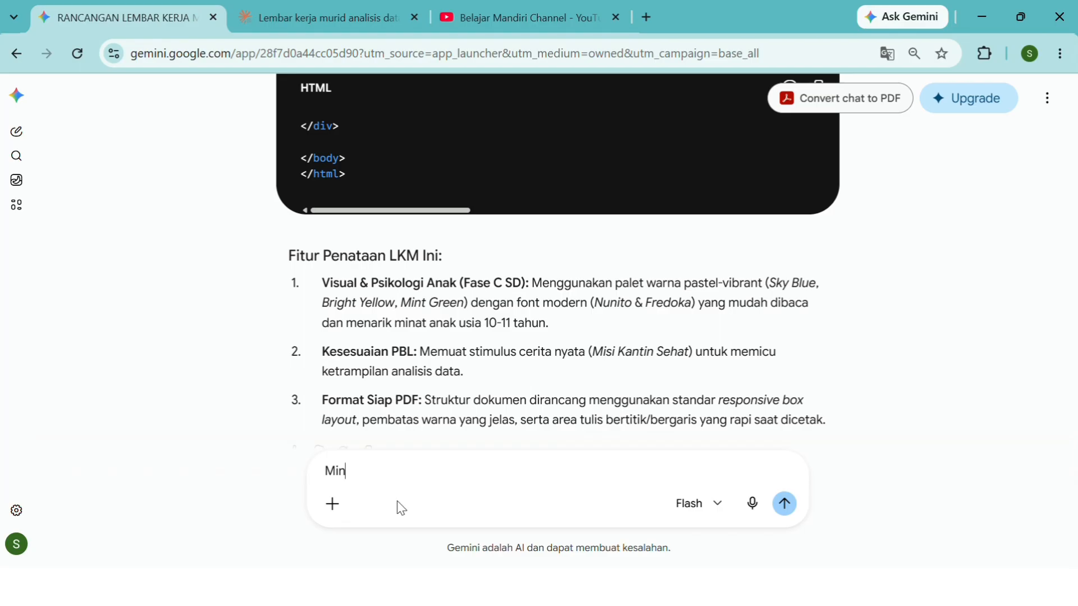
{"action": "key", "text": "BackSpace"}
{"action": "key", "text": "BackSpace"}
{"action": "key", "text": "BackSpace"}
{"action": "type", "text": "Buatkan berupa file"}
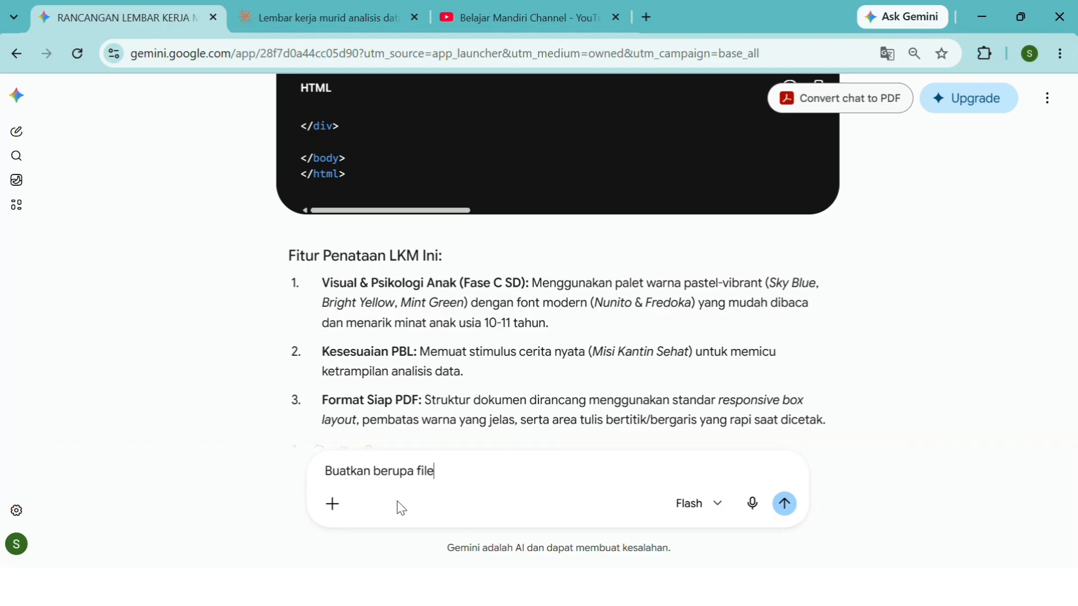
{"action": "type", "text": " pdf yang siap pakai d"}
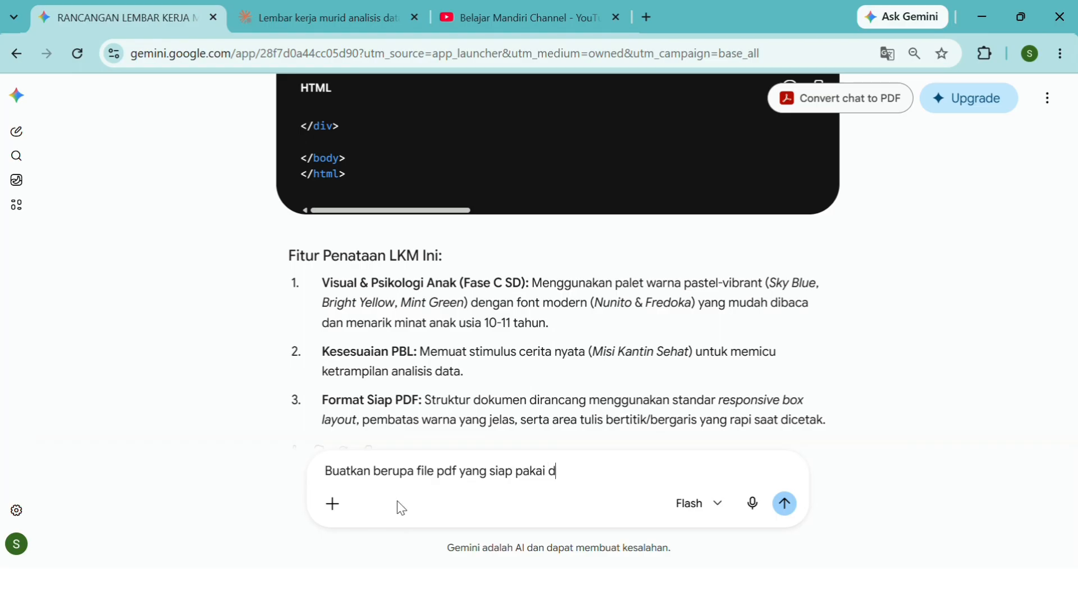
{"action": "type", "text": "an bisa di unduh"}
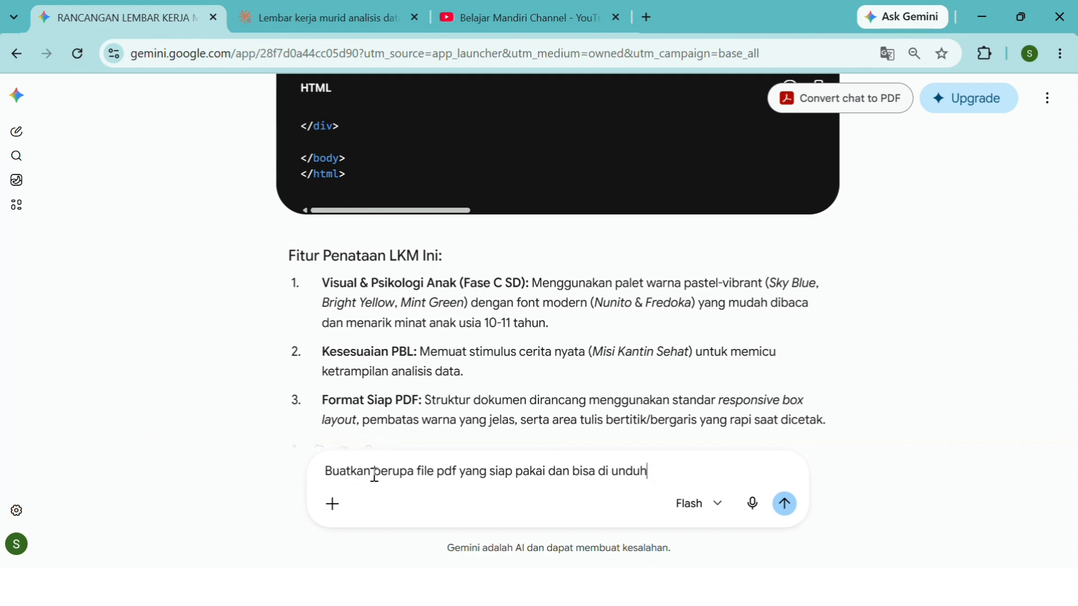
{"action": "type", "text": "finalnya"}
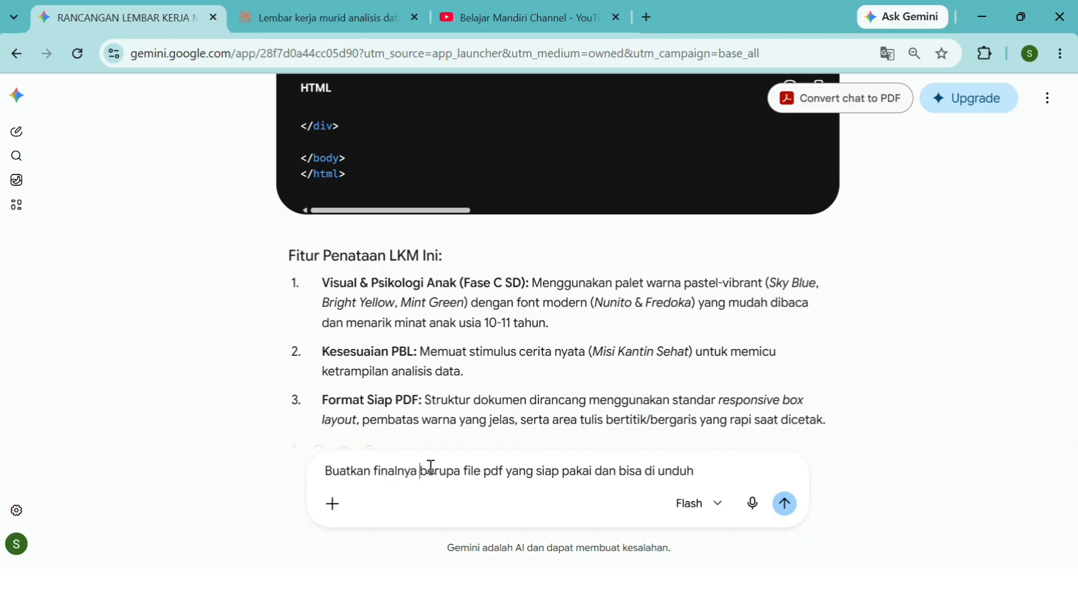
{"action": "left_click", "coordinate": [784, 504]}
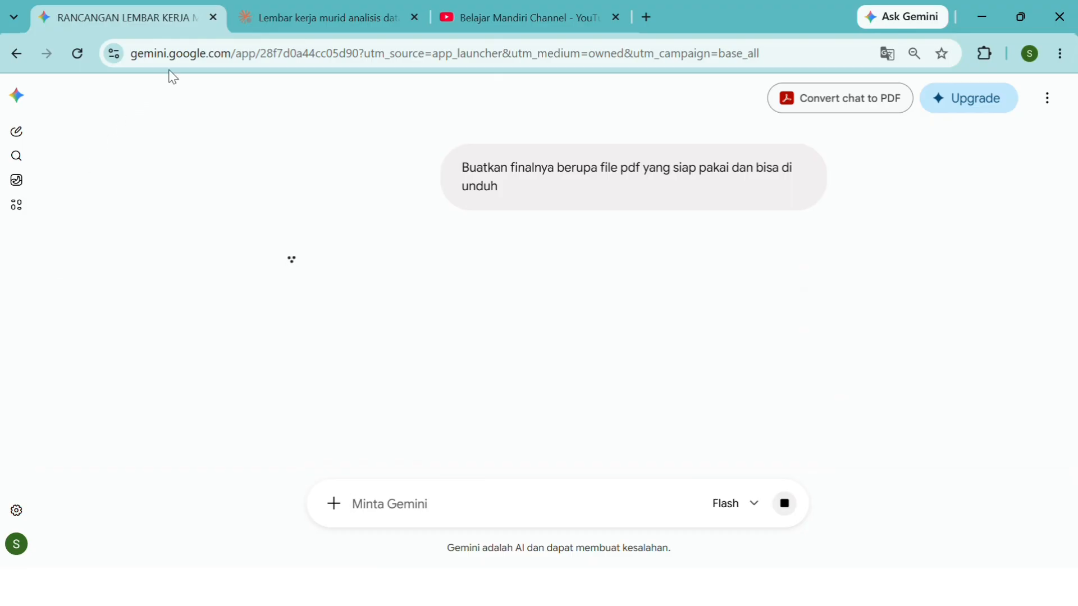
Check Claude's progress, and open Gemini's generated LKPD_Matematika_Kelas5_AnalisisData.pdf to look through its pages
{"action": "left_click", "coordinate": [316, 15]}
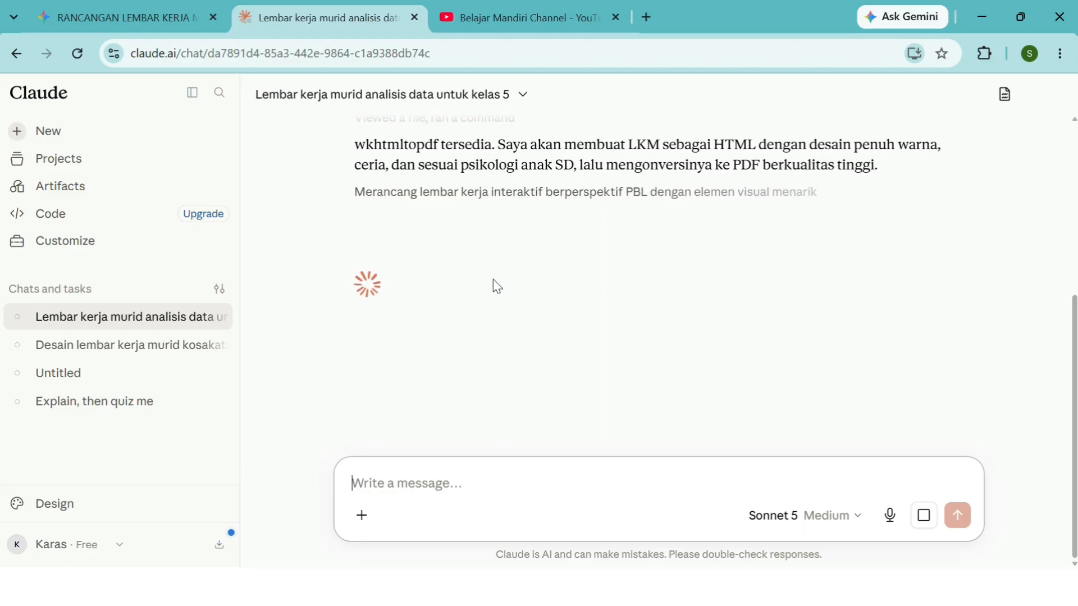
{"action": "left_click", "coordinate": [105, 15]}
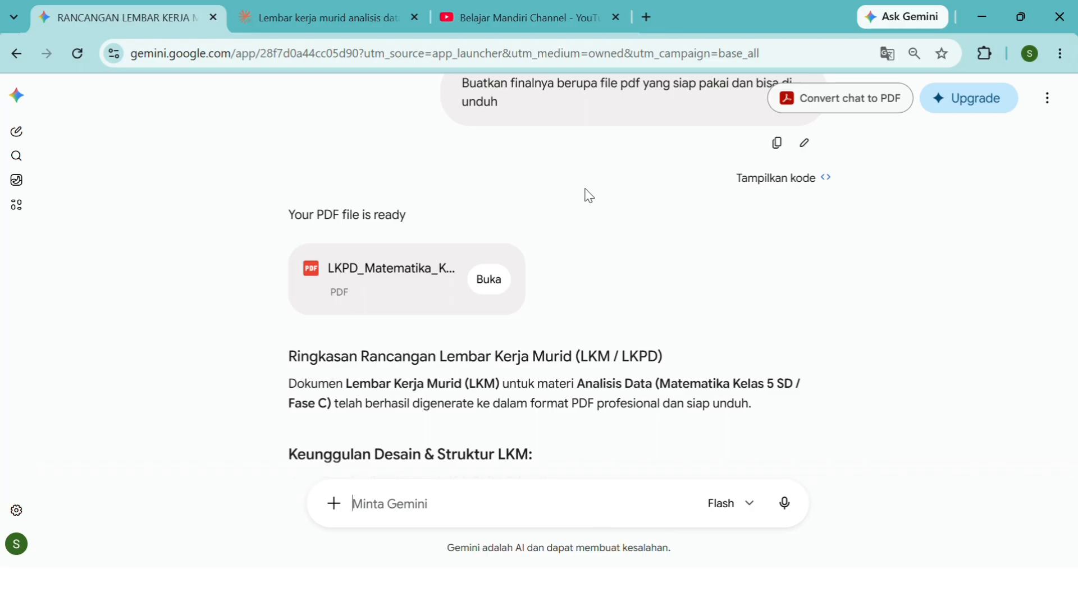
{"action": "left_click", "coordinate": [498, 282]}
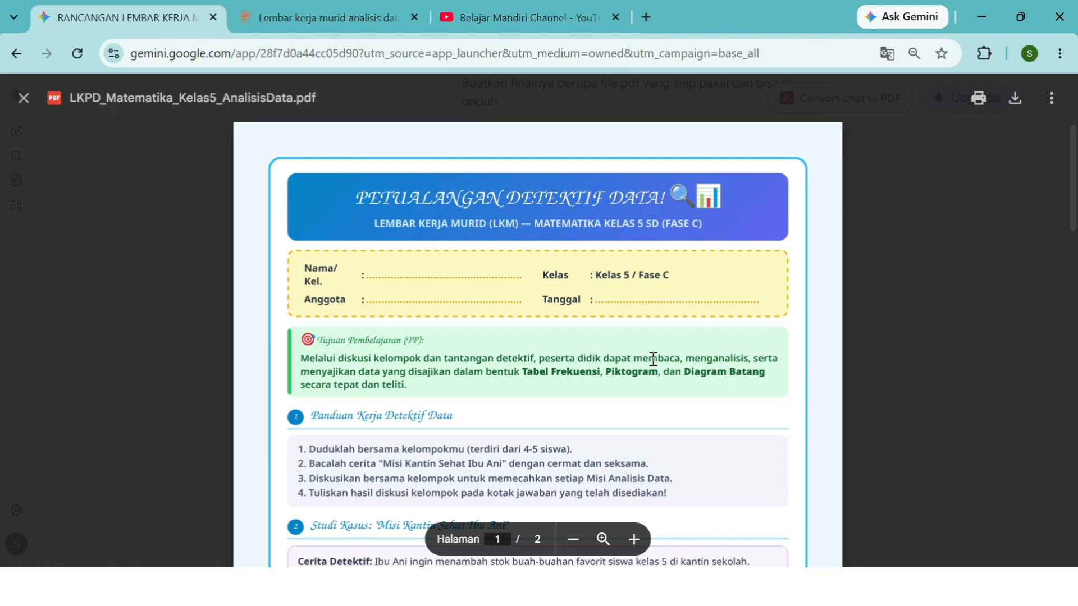
{"action": "scroll", "coordinate": [651, 361], "scroll_direction": "down", "scroll_amount": 10}
{"action": "scroll", "coordinate": [588, 377], "scroll_direction": "down", "scroll_amount": 10}
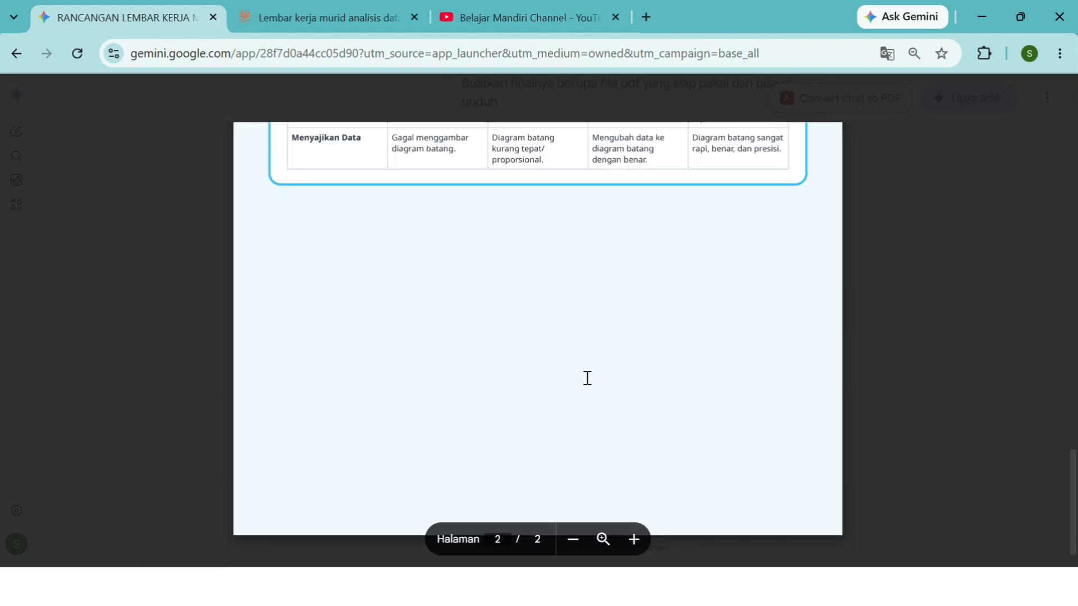
{"action": "scroll", "coordinate": [587, 378], "scroll_direction": "up", "scroll_amount": 8}
{"action": "scroll", "coordinate": [589, 380], "scroll_direction": "up", "scroll_amount": 15}
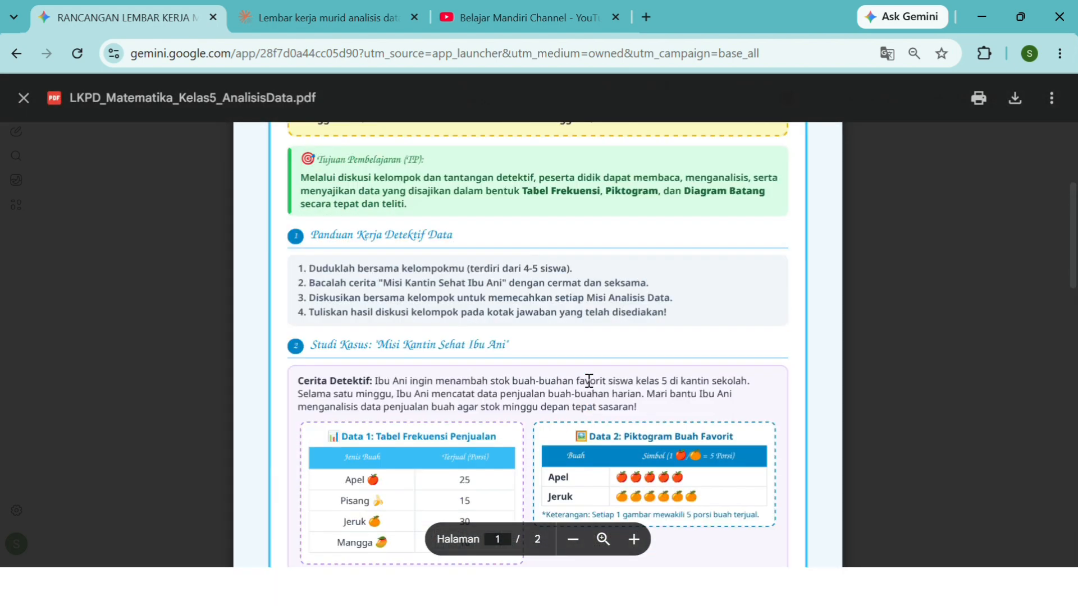
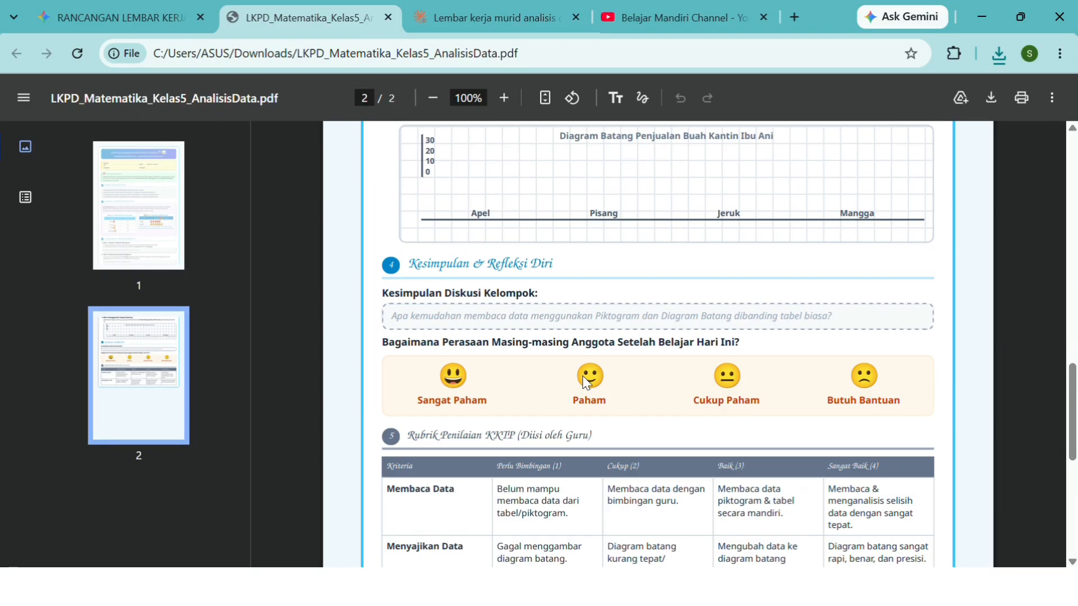
Review page 1 of the downloaded LKPD_Matematika_Kelas5_AnalisisData.pdf down to the Misi activities, checking the Claude chat in between
{"action": "scroll", "coordinate": [587, 374], "scroll_direction": "up", "scroll_amount": 4}
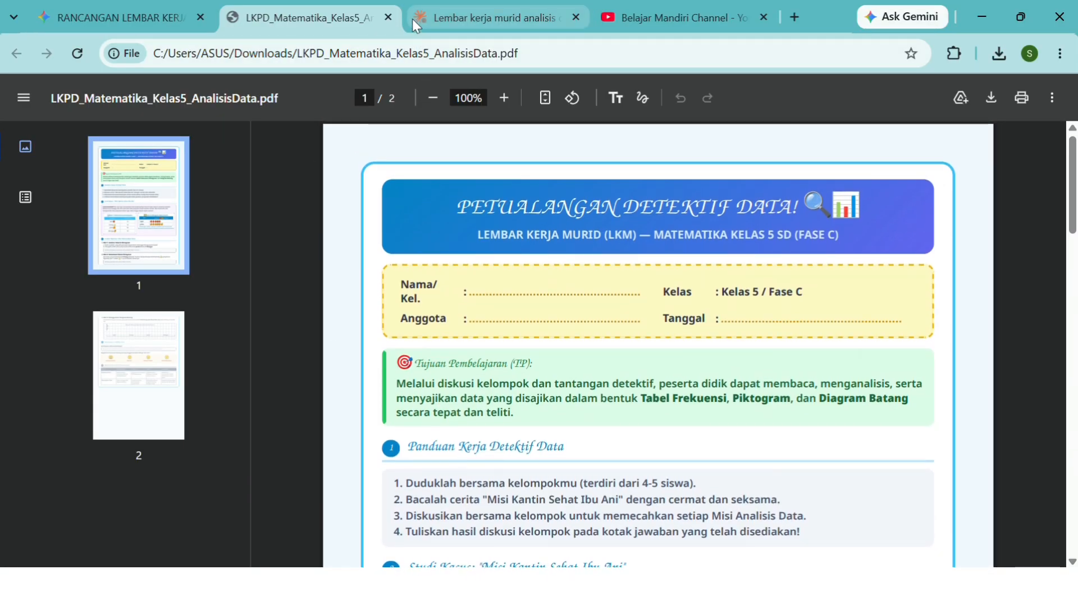
{"action": "left_click", "coordinate": [413, 19]}
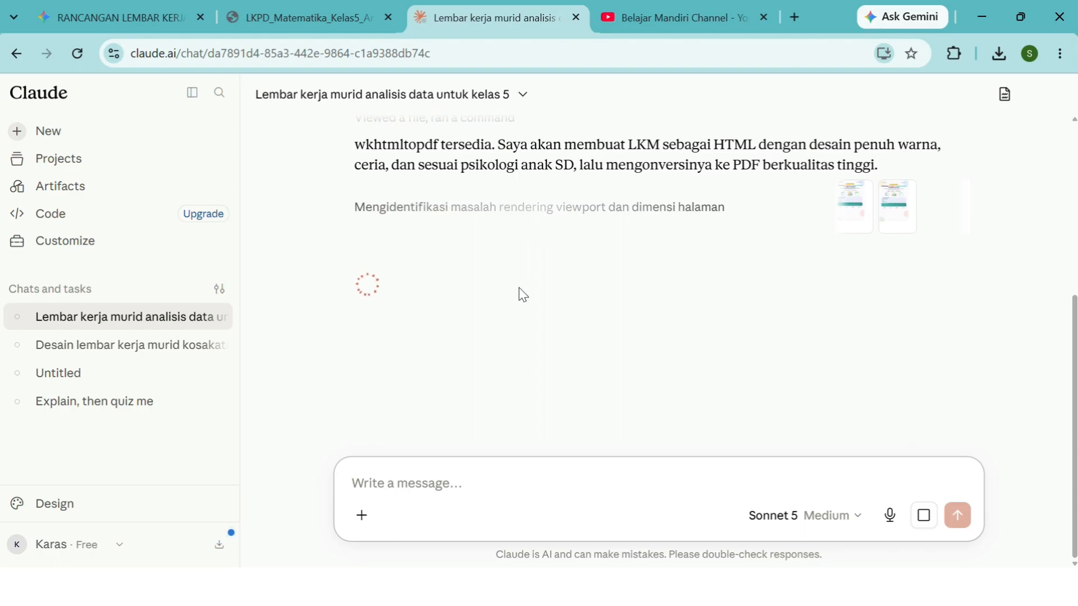
{"action": "key", "text": "ctrl+shift+Tab"}
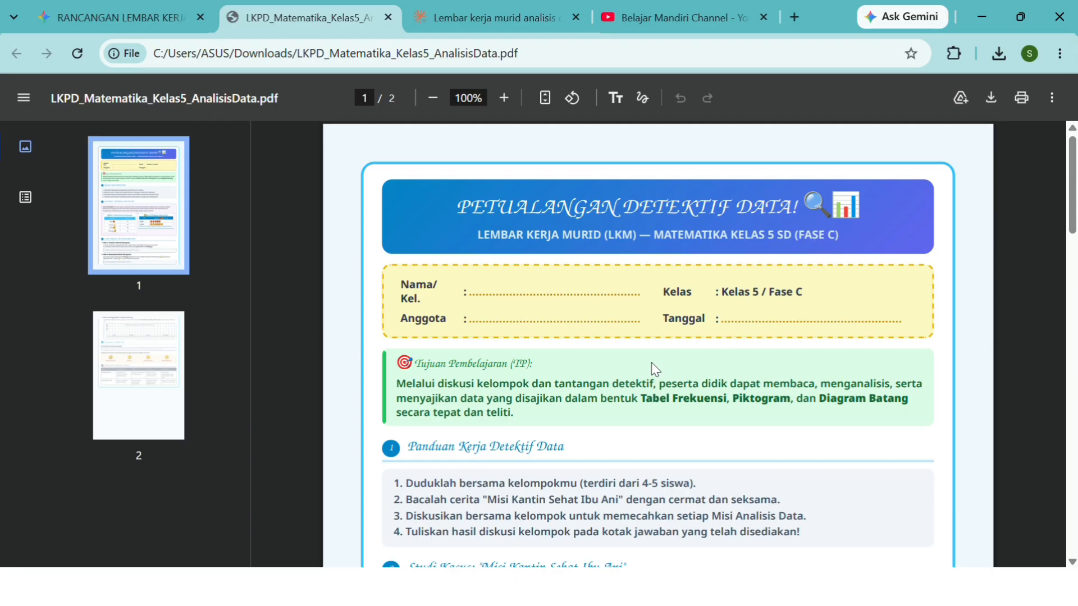
{"action": "scroll", "coordinate": [789, 378], "scroll_direction": "down", "scroll_amount": 2}
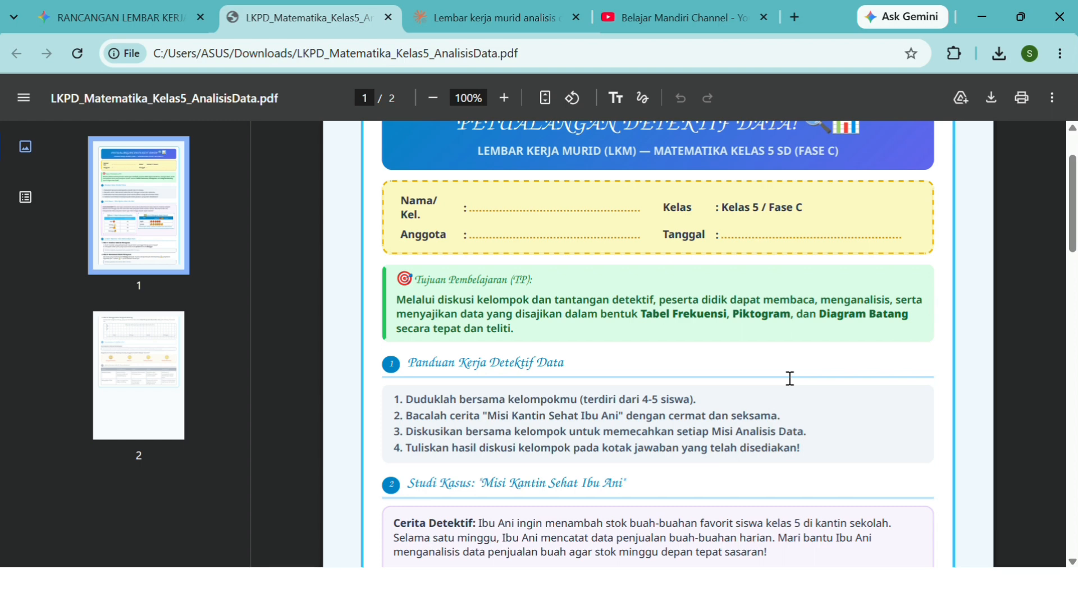
{"action": "scroll", "coordinate": [789, 378], "scroll_direction": "down", "scroll_amount": 5}
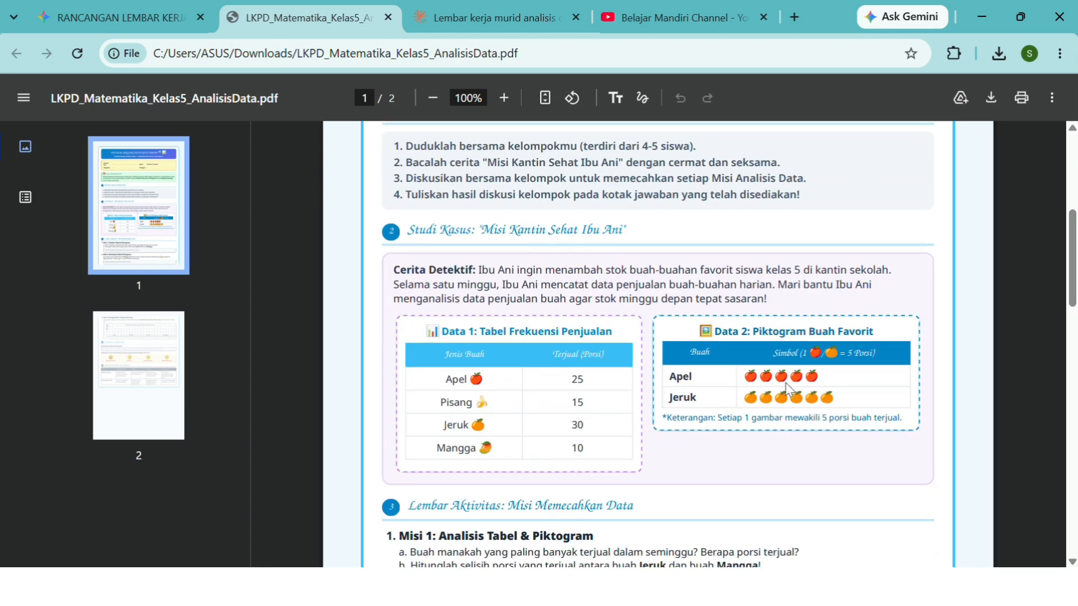
{"action": "scroll", "coordinate": [789, 388], "scroll_direction": "down", "scroll_amount": 3}
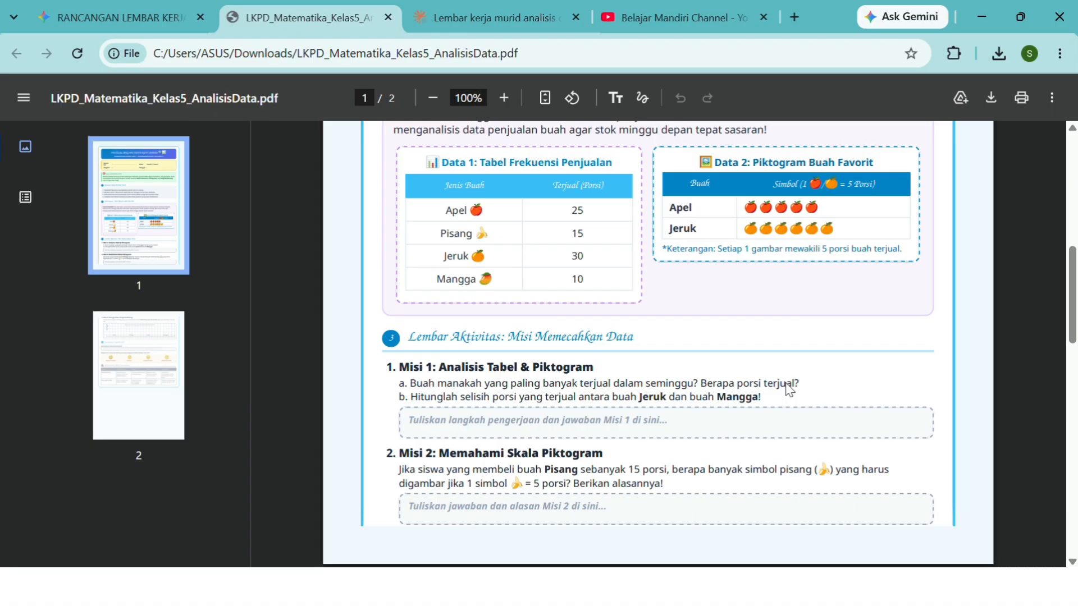
Close the PDF preview in the Gemini chat and read the summary of the worksheet's design and structure
{"action": "left_click", "coordinate": [115, 17]}
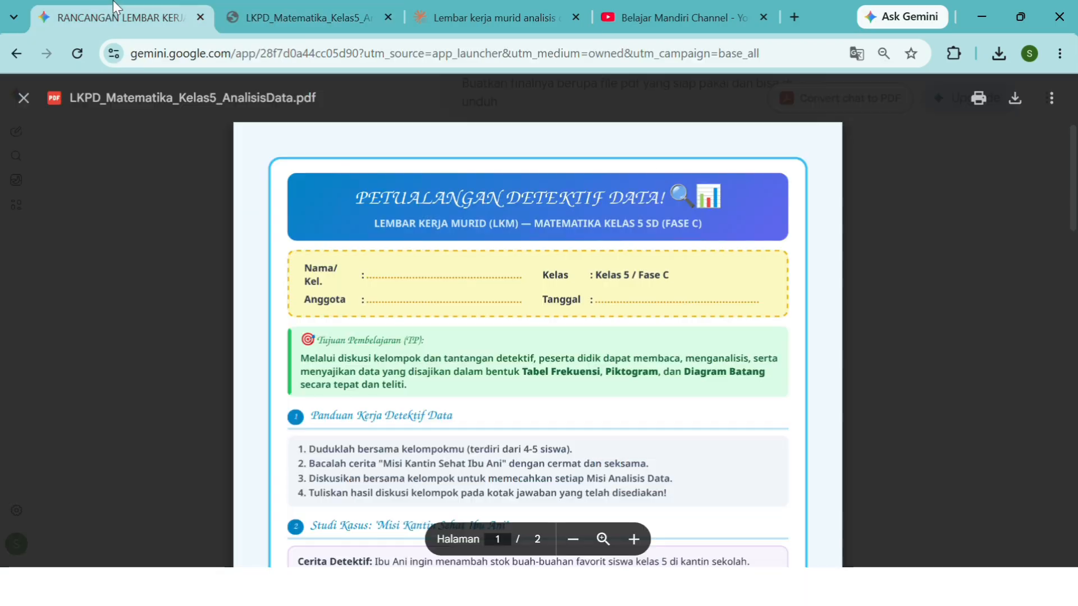
{"action": "left_click", "coordinate": [23, 98]}
{"action": "scroll", "coordinate": [427, 354], "scroll_direction": "down", "scroll_amount": 3}
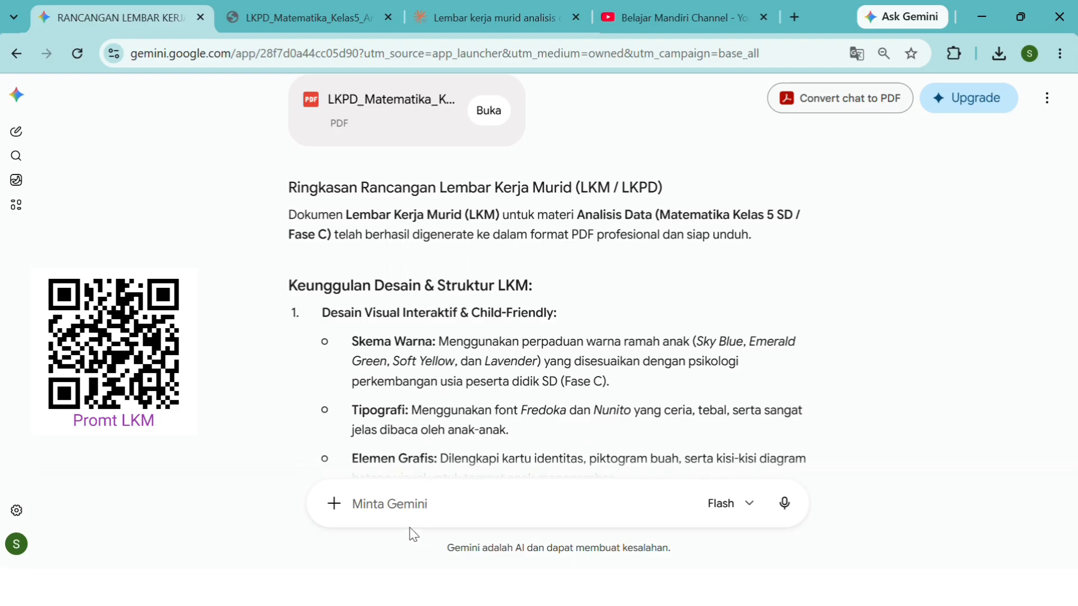
{"action": "scroll", "coordinate": [517, 410], "scroll_direction": "up", "scroll_amount": 6}
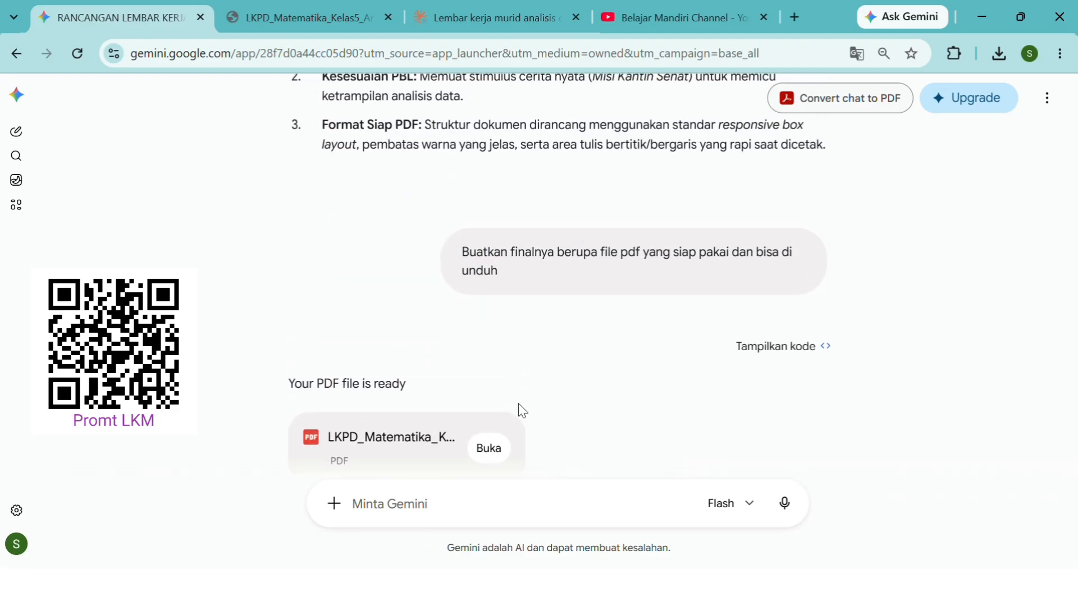
{"action": "scroll", "coordinate": [522, 410], "scroll_direction": "down", "scroll_amount": 6}
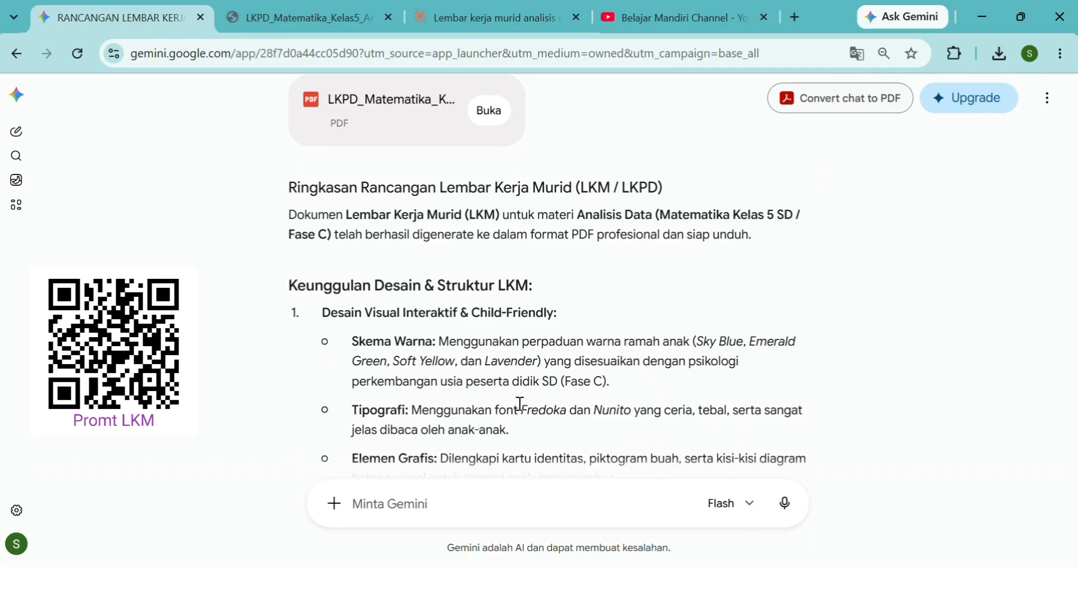
{"action": "scroll", "coordinate": [520, 404], "scroll_direction": "down", "scroll_amount": 3}
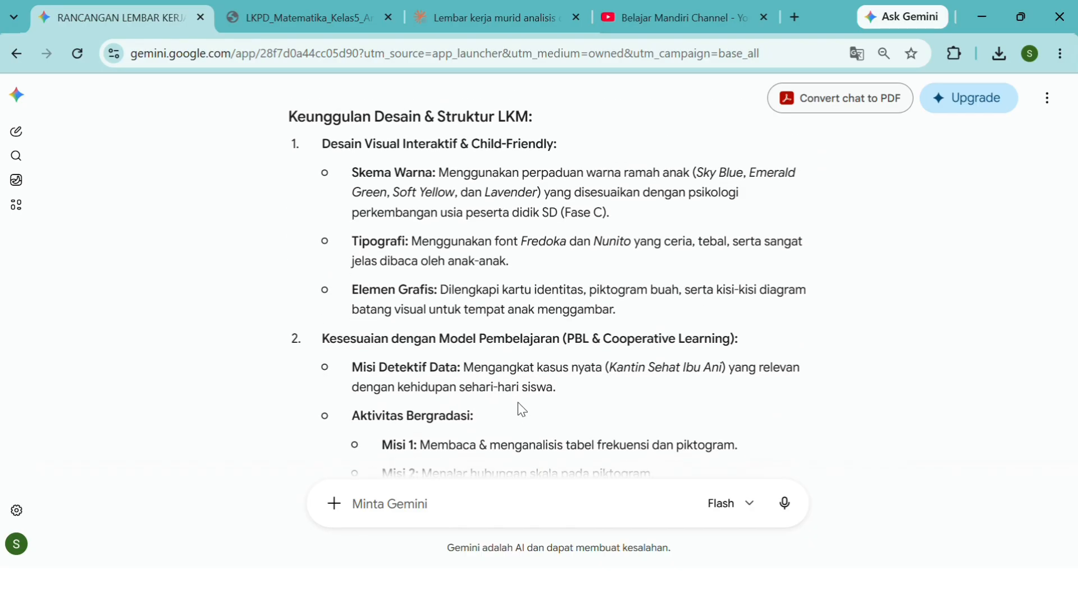
{"action": "scroll", "coordinate": [517, 412], "scroll_direction": "down", "scroll_amount": 4}
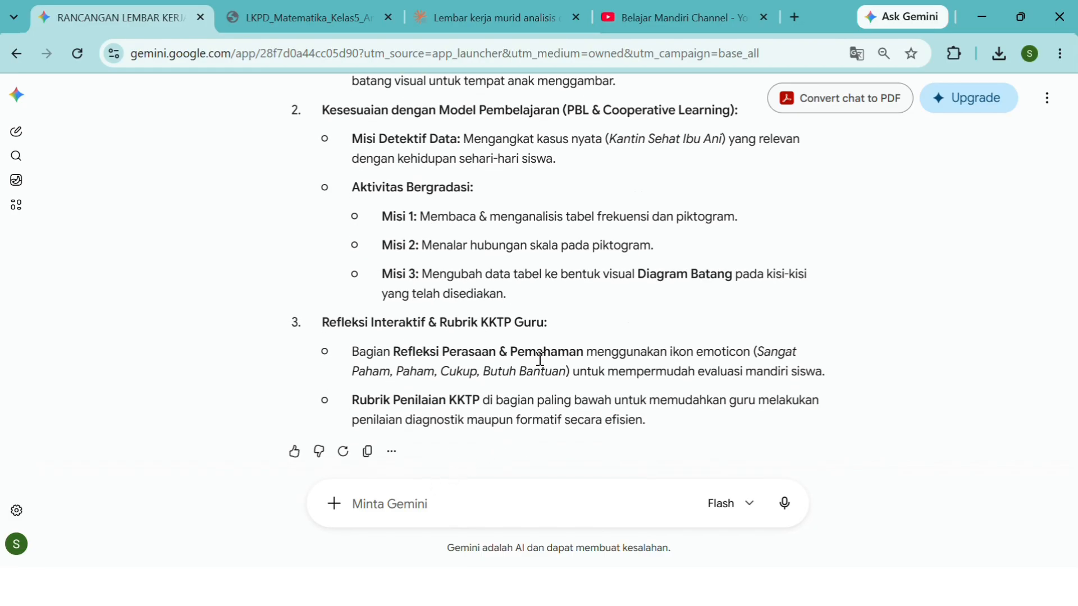
{"action": "scroll", "coordinate": [542, 355], "scroll_direction": "up", "scroll_amount": 10}
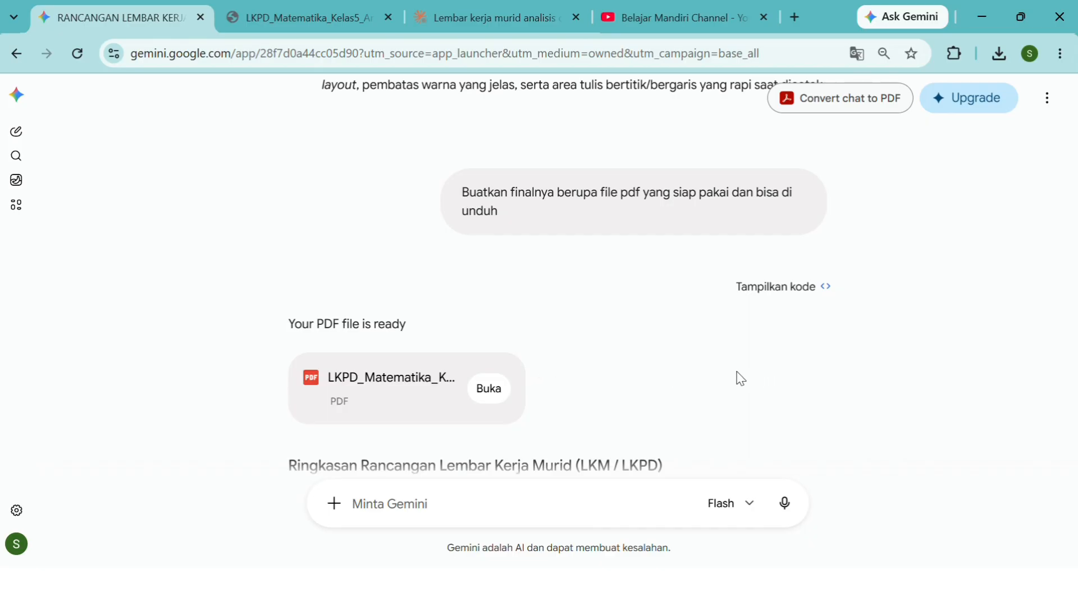
{"action": "scroll", "coordinate": [740, 378], "scroll_direction": "down", "scroll_amount": 3}
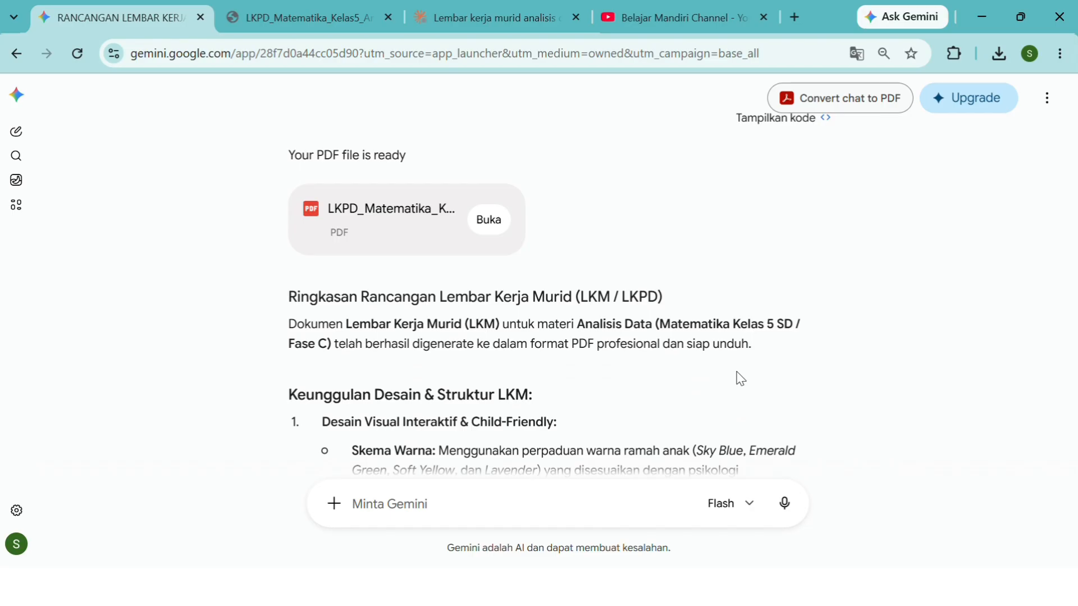
Open ChatGPT at chatgpt.com in a new browser tab
{"action": "left_click", "coordinate": [412, 10]}
{"action": "left_click", "coordinate": [794, 17]}
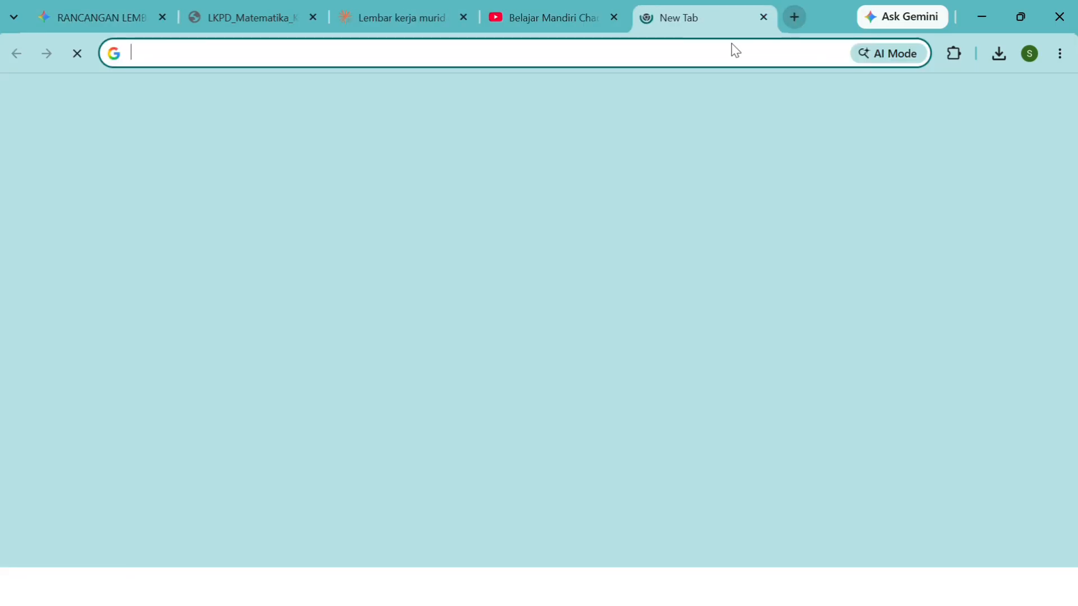
{"action": "left_click", "coordinate": [694, 64]}
{"action": "type", "text": "Chat"}
{"action": "key", "text": "Return"}
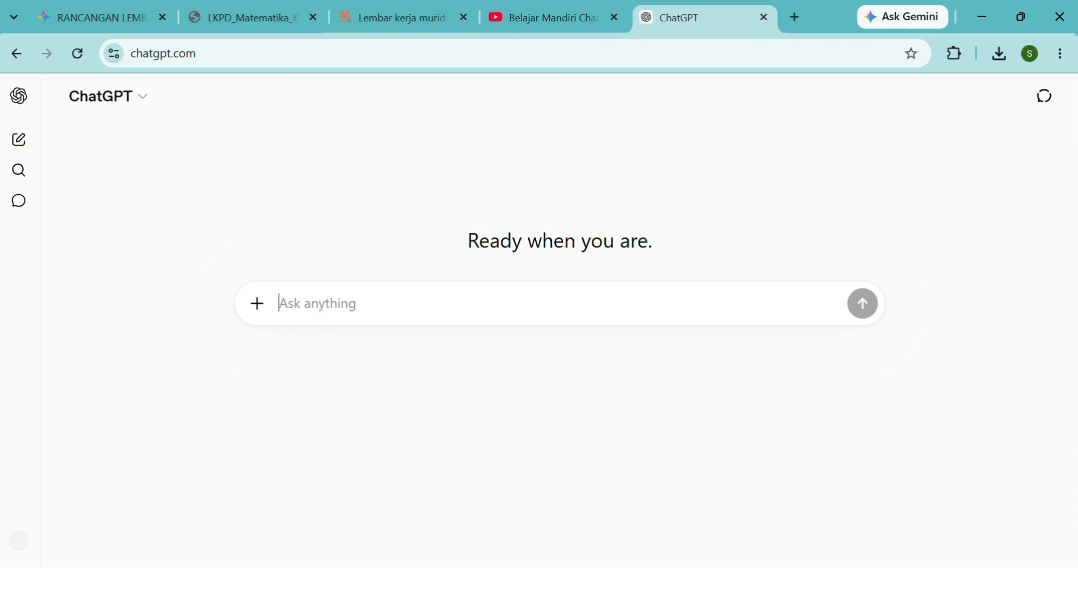
Paste the full LKM prompt from Notepad into a new ChatGPT chat, check it through to its end and submit it
{"action": "key", "text": "alt+Tab"}
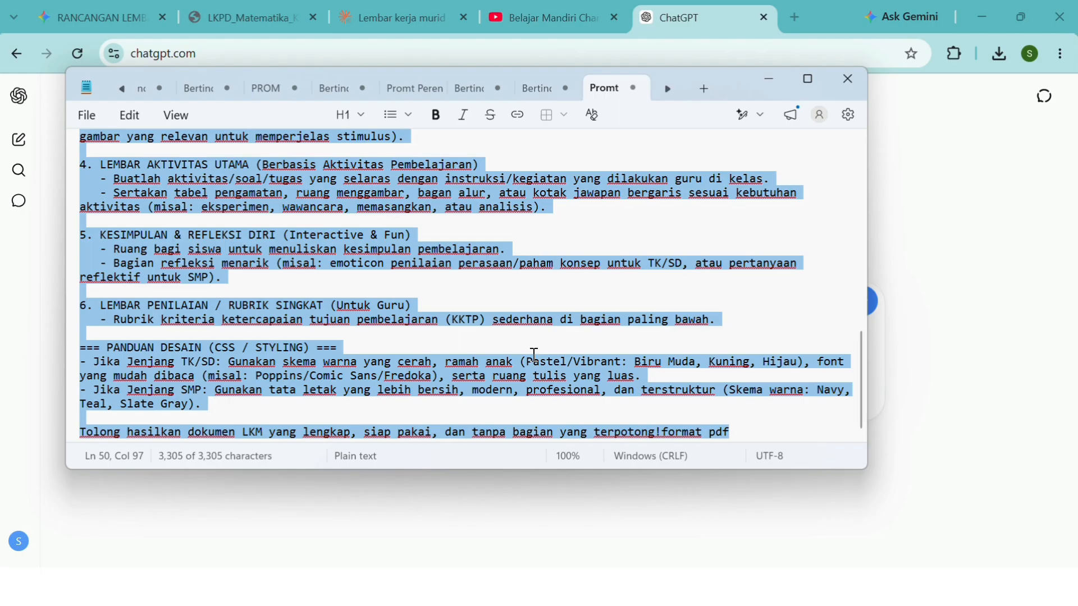
{"action": "key", "text": "alt+Tab"}
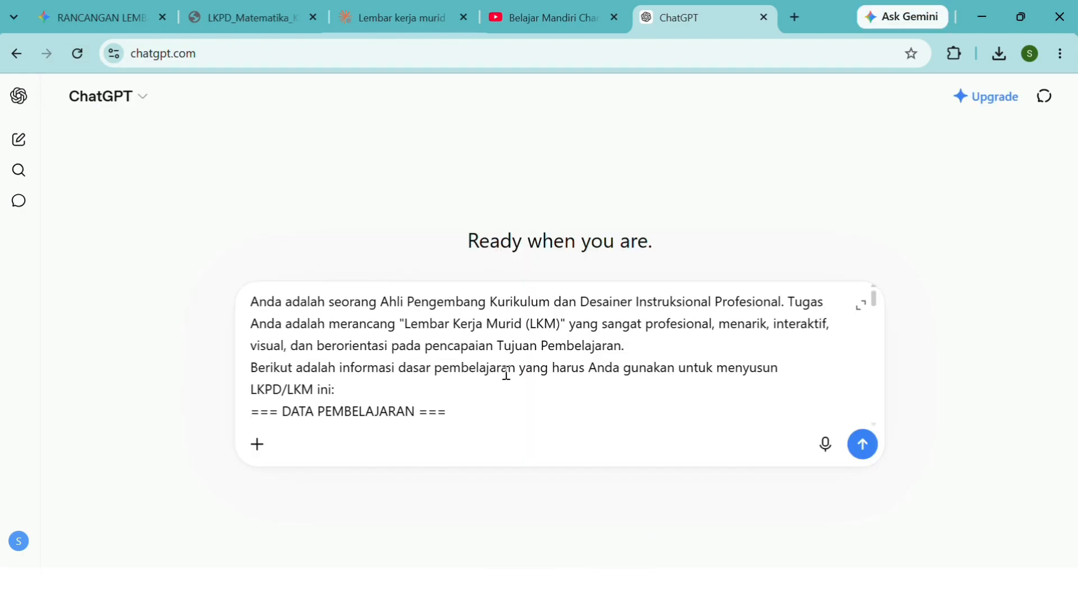
{"action": "scroll", "coordinate": [505, 373], "scroll_direction": "down", "scroll_amount": 10}
{"action": "scroll", "coordinate": [533, 376], "scroll_direction": "down", "scroll_amount": 10}
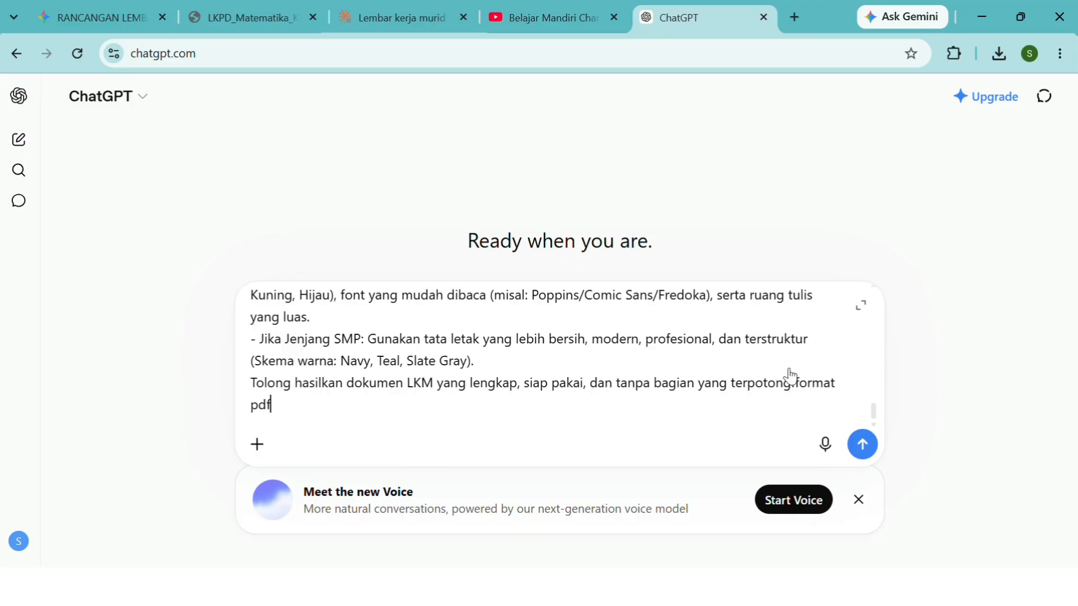
{"action": "left_click", "coordinate": [860, 447]}
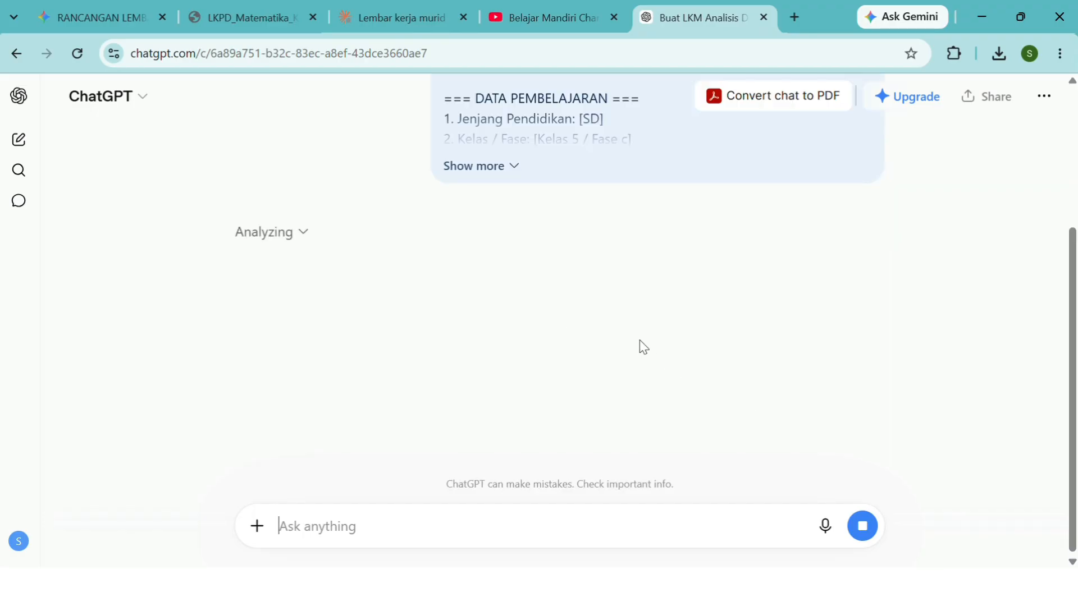
Check the Claude chat, return to ChatGPT's reply and open the preview of LKM_Matematika_Kelas_5_Analisis_Data.pdf
{"action": "scroll", "coordinate": [646, 348], "scroll_direction": "up", "scroll_amount": 2}
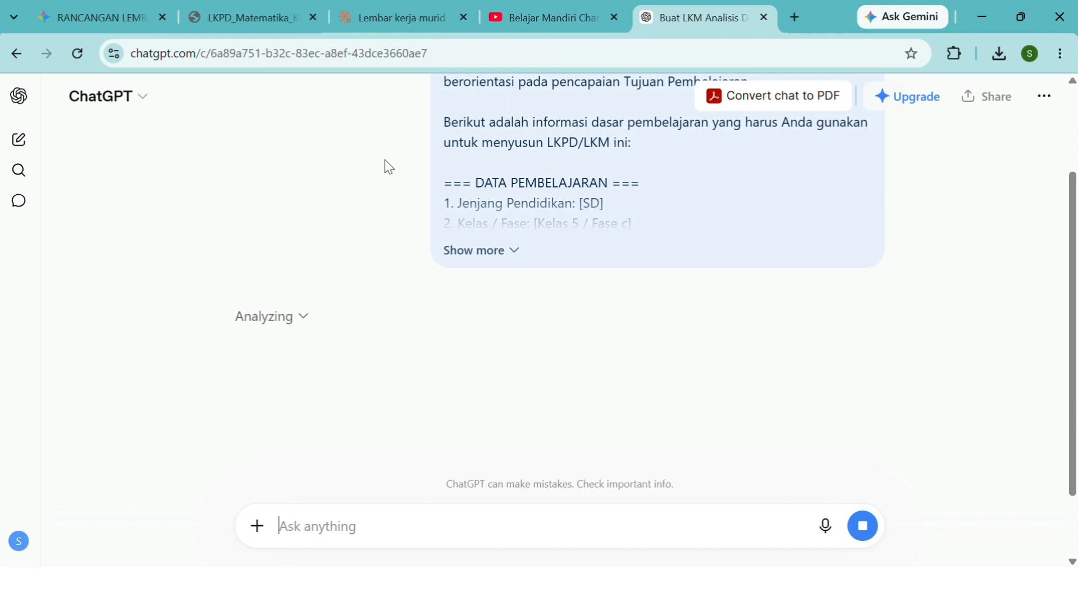
{"action": "left_click", "coordinate": [370, 14]}
{"action": "scroll", "coordinate": [524, 287], "scroll_direction": "down", "scroll_amount": 5}
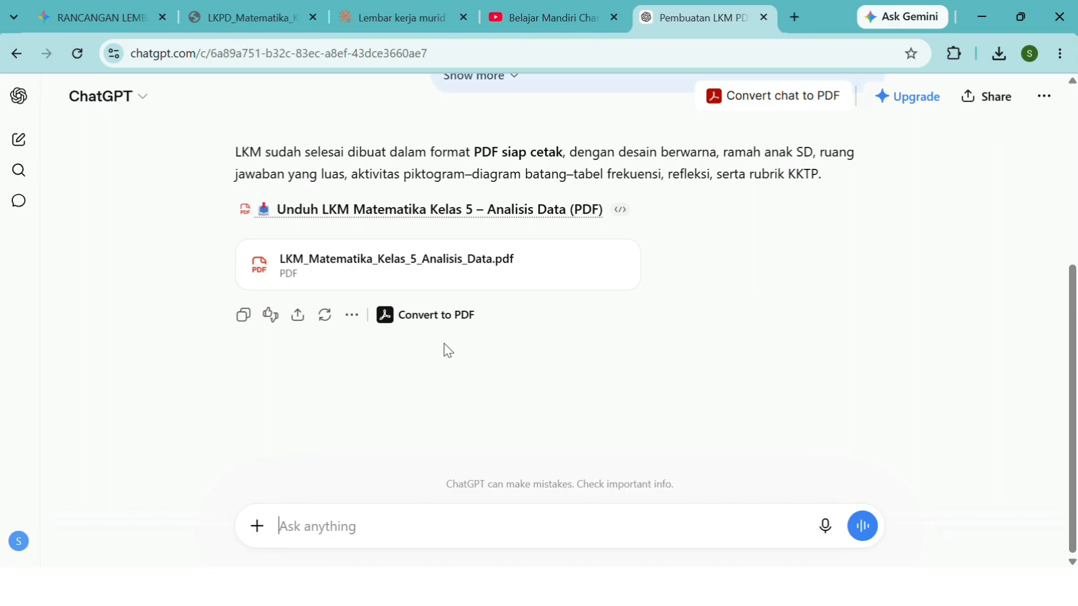
{"action": "left_click", "coordinate": [346, 269]}
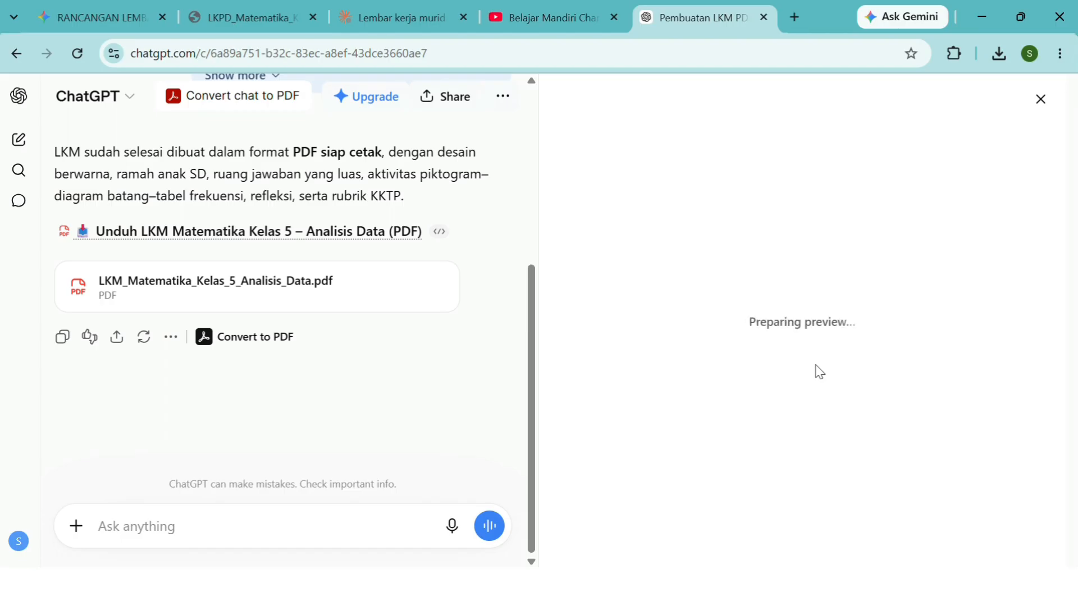
Skim the preview of LKM_Matematika_Kelas_5_Analisis_Data.pdf in ChatGPT and download the file, opening it in Adobe Acrobat
{"action": "scroll", "coordinate": [817, 365], "scroll_direction": "down", "scroll_amount": 10}
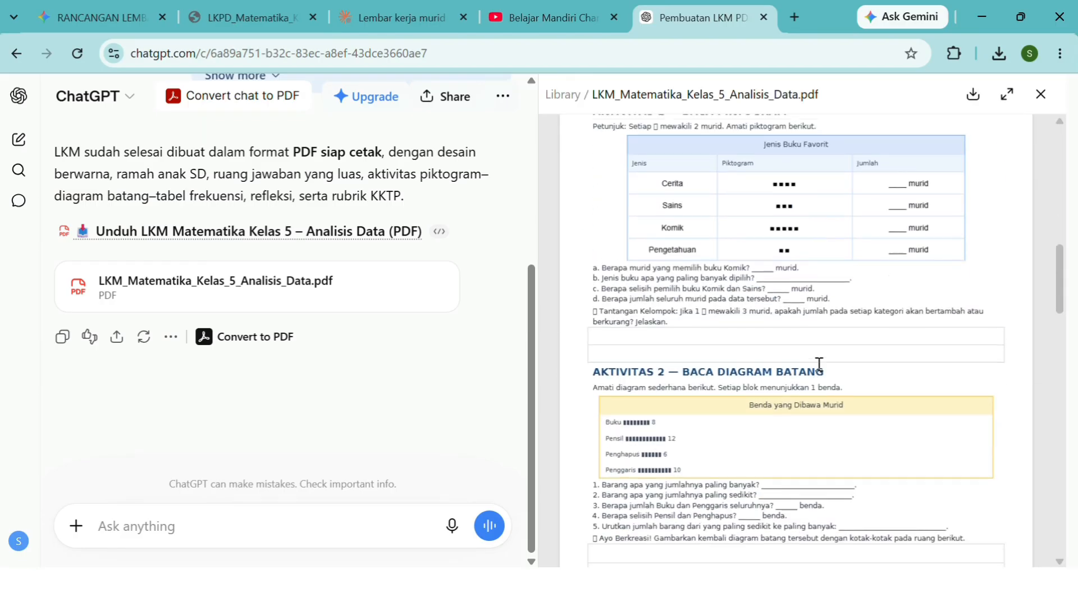
{"action": "scroll", "coordinate": [820, 370], "scroll_direction": "up", "scroll_amount": 10}
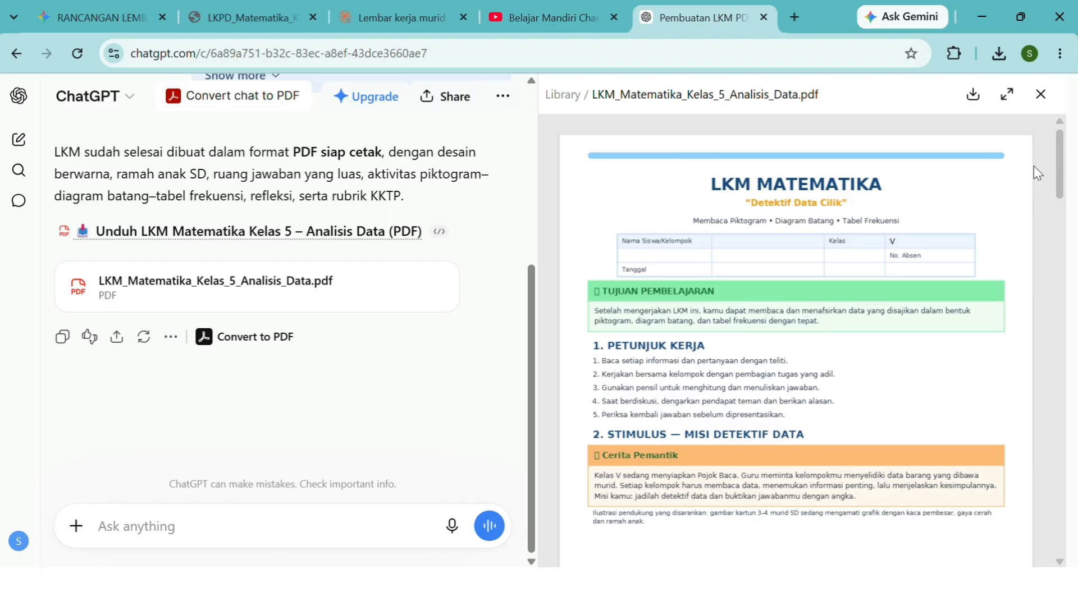
{"action": "left_click", "coordinate": [972, 101]}
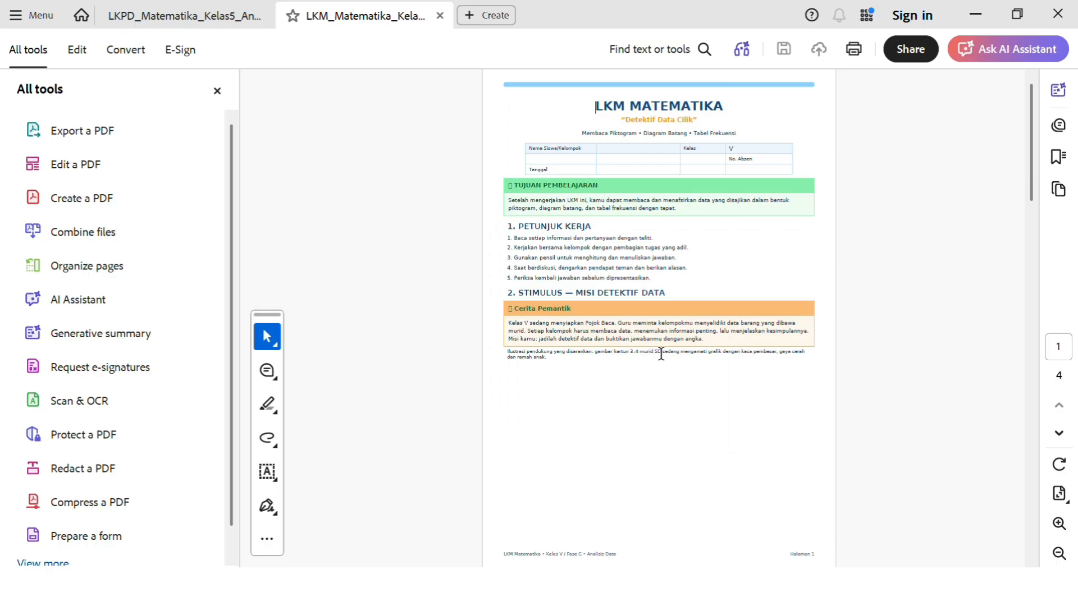
Hide the All tools pane, enlarge the PDF and read page 1 from the title and identity table to the Cerita Pemantik stimulus
{"action": "scroll", "coordinate": [661, 354], "scroll_direction": "up", "scroll_amount": 3, "text": "ctrl"}
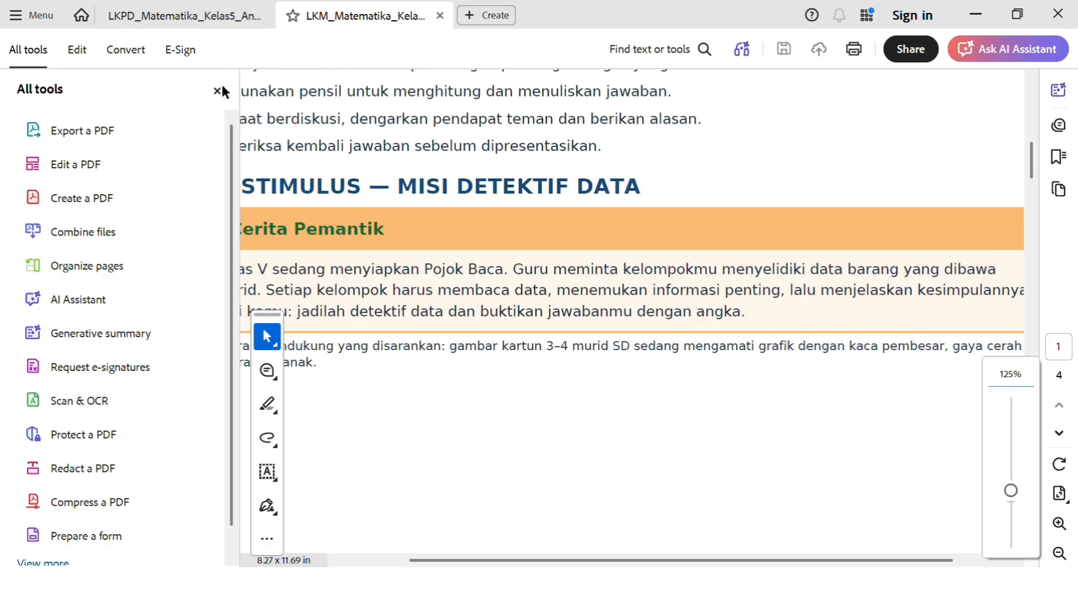
{"action": "left_click", "coordinate": [219, 91]}
{"action": "scroll", "coordinate": [586, 409], "scroll_direction": "up", "scroll_amount": 3}
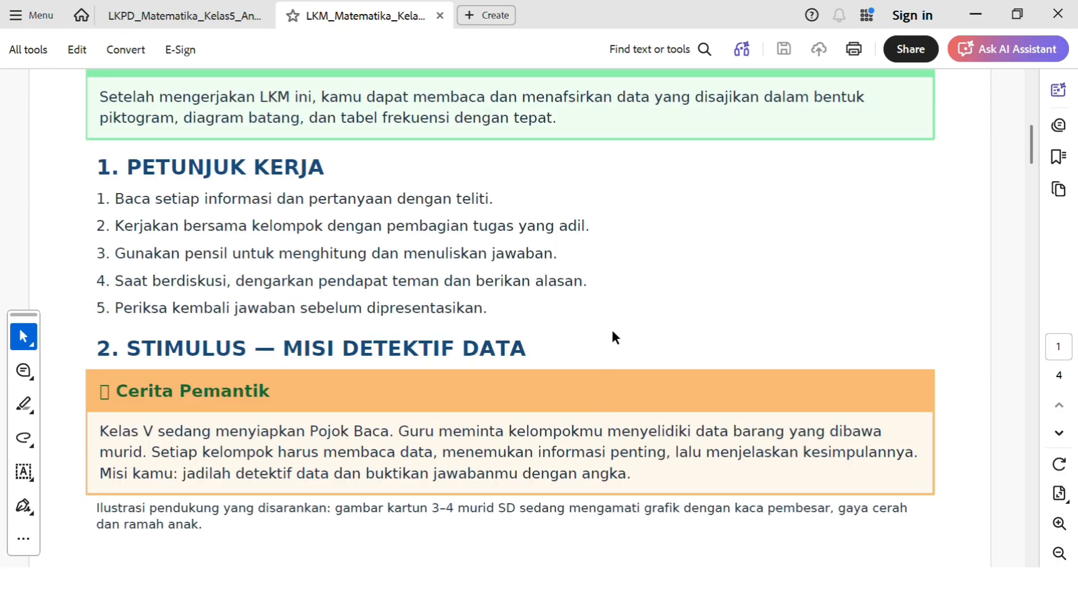
{"action": "scroll", "coordinate": [612, 332], "scroll_direction": "up", "scroll_amount": 5}
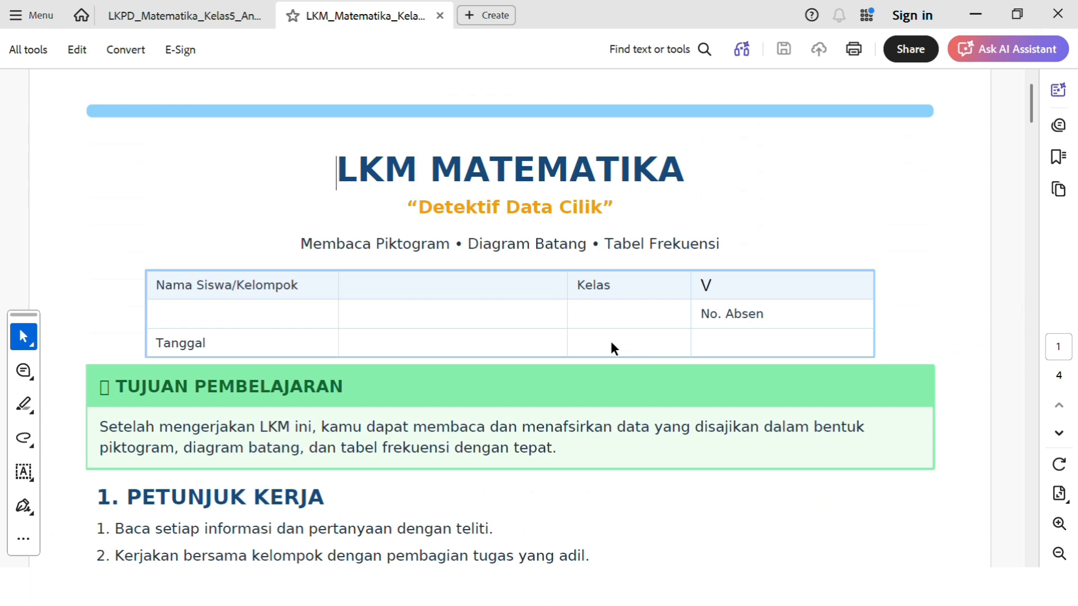
{"action": "scroll", "coordinate": [612, 349], "scroll_direction": "down", "scroll_amount": 3}
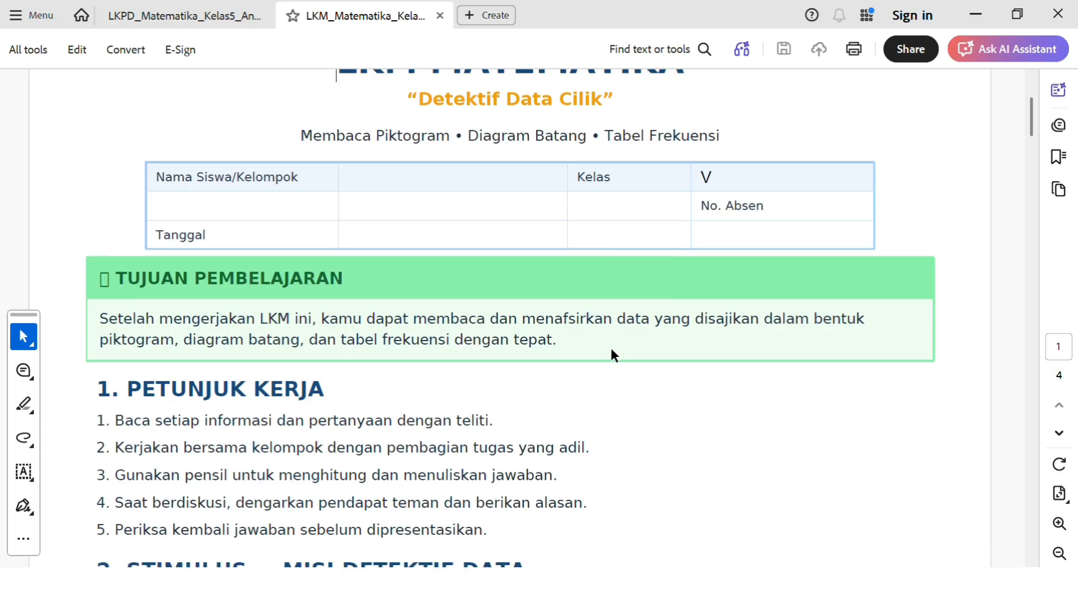
{"action": "scroll", "coordinate": [611, 352], "scroll_direction": "down", "scroll_amount": 4}
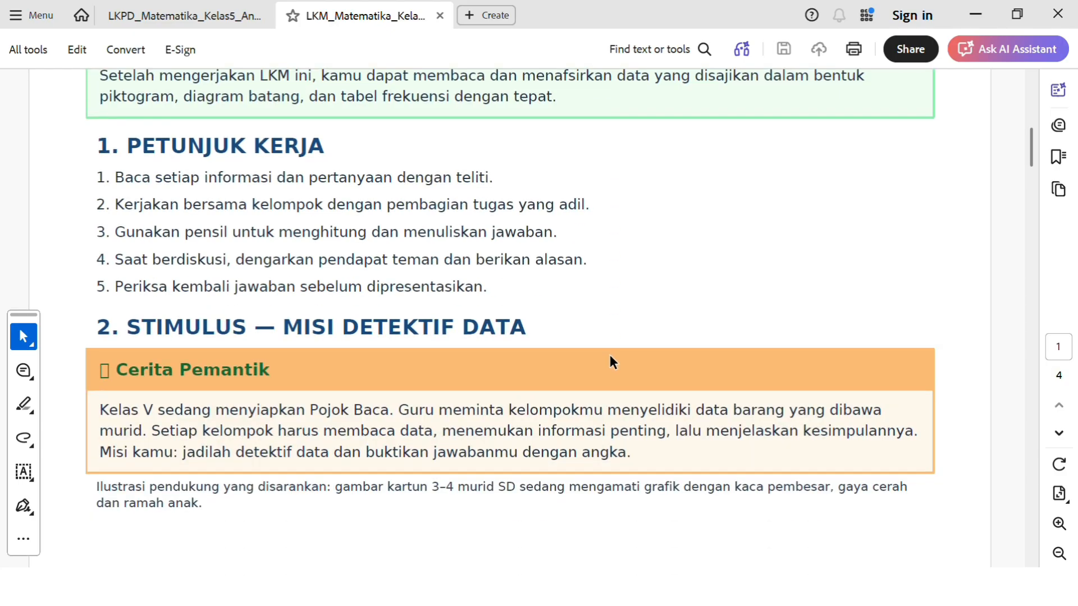
{"action": "scroll", "coordinate": [609, 357], "scroll_direction": "down", "scroll_amount": 2}
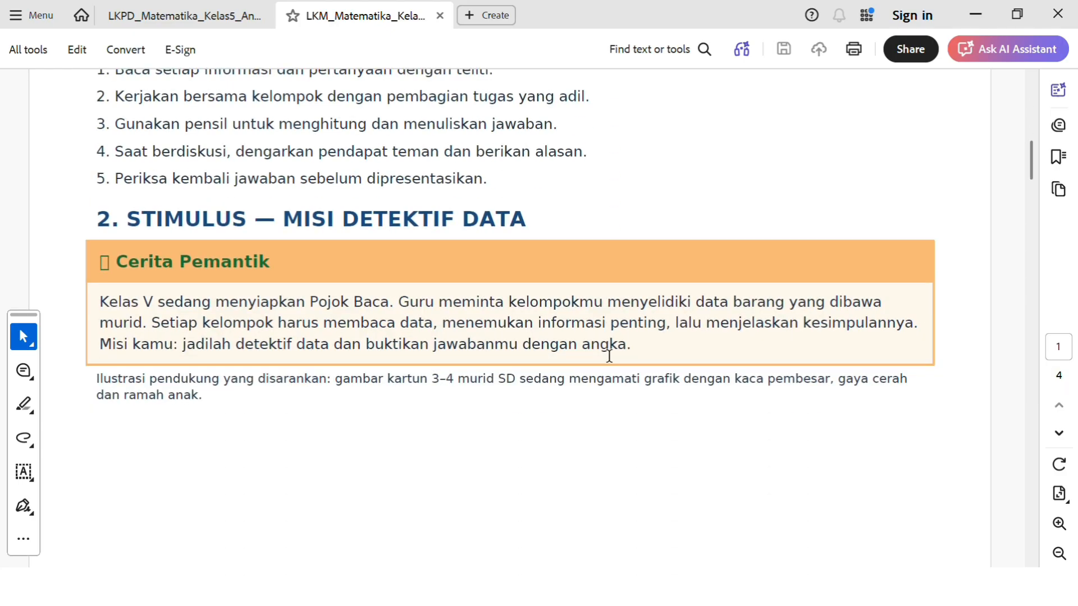
Examine page 2 of the worksheet, covering Aktivitas 1 on reading pictograms and Aktivitas 2 on reading bar charts
{"action": "scroll", "coordinate": [607, 357], "scroll_direction": "down", "scroll_amount": 12}
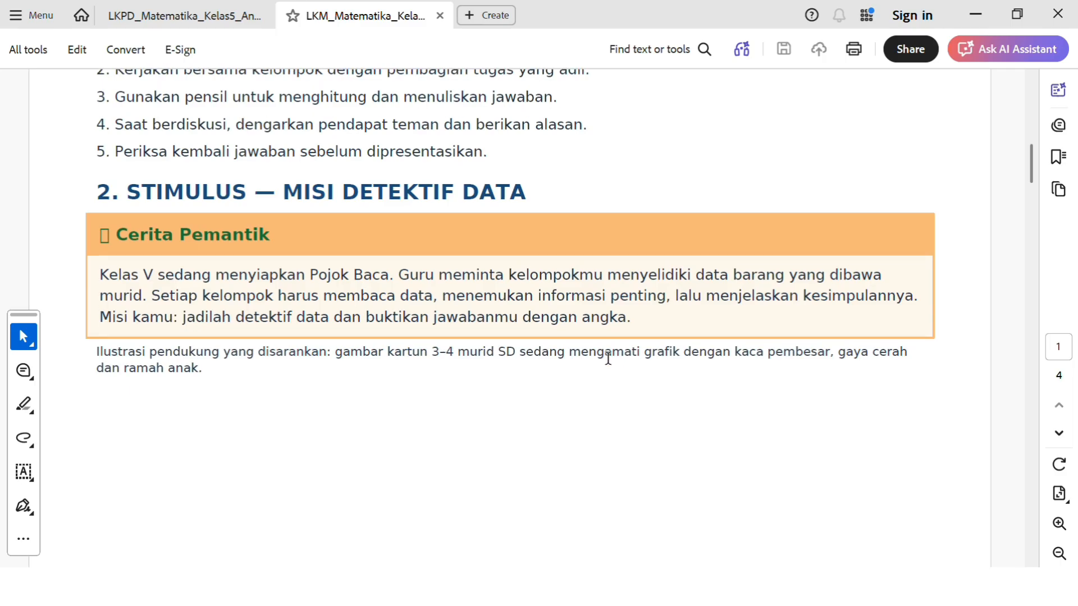
{"action": "scroll", "coordinate": [608, 365], "scroll_direction": "up", "scroll_amount": 2}
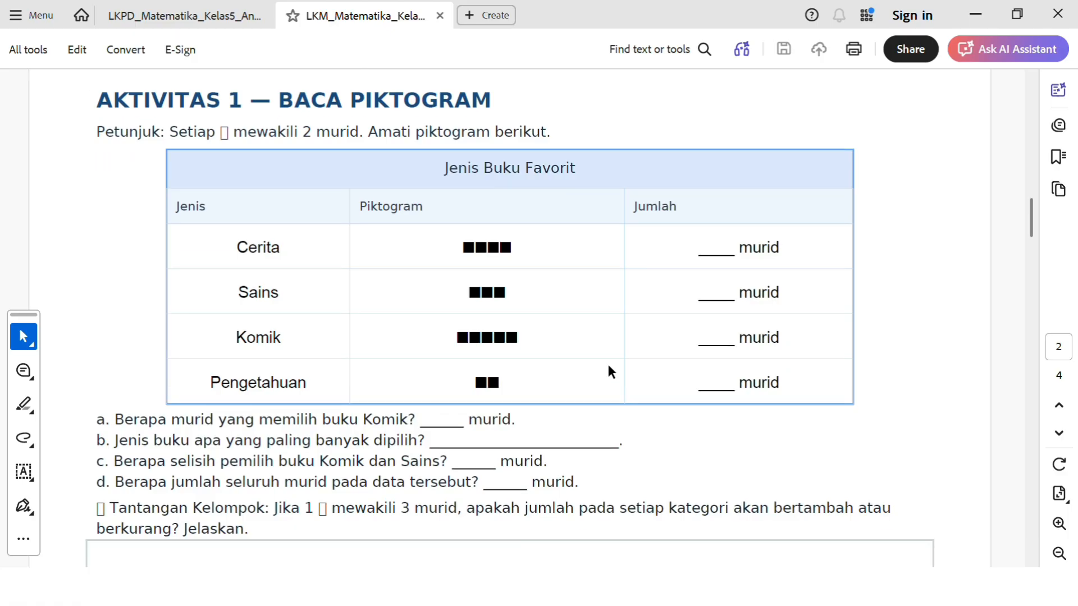
{"action": "scroll", "coordinate": [608, 362], "scroll_direction": "down", "scroll_amount": 3}
{"action": "scroll", "coordinate": [607, 365], "scroll_direction": "down", "scroll_amount": 1}
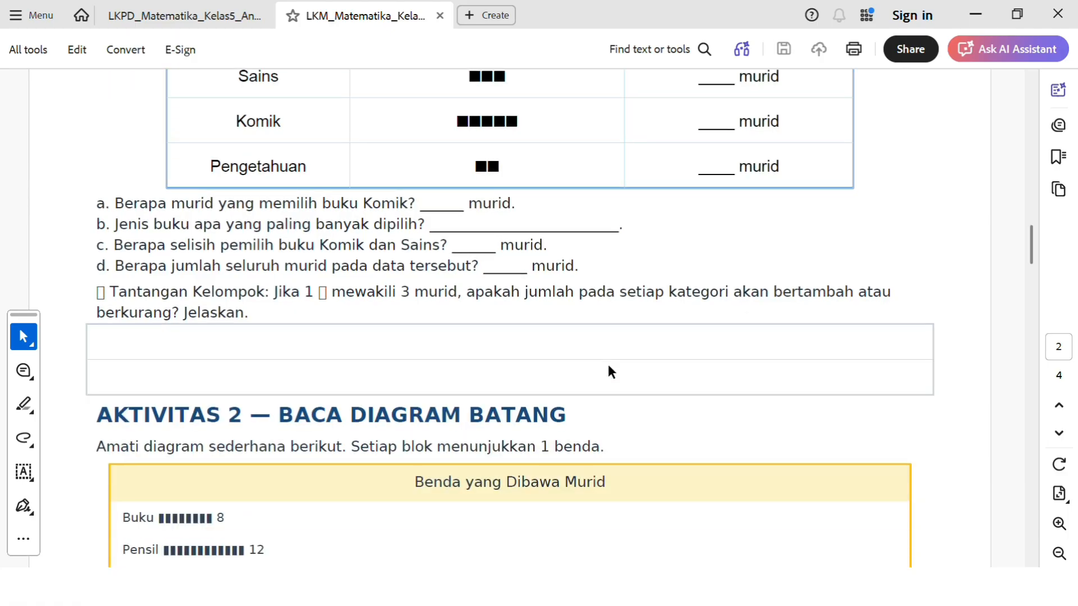
{"action": "scroll", "coordinate": [608, 367], "scroll_direction": "down", "scroll_amount": 3}
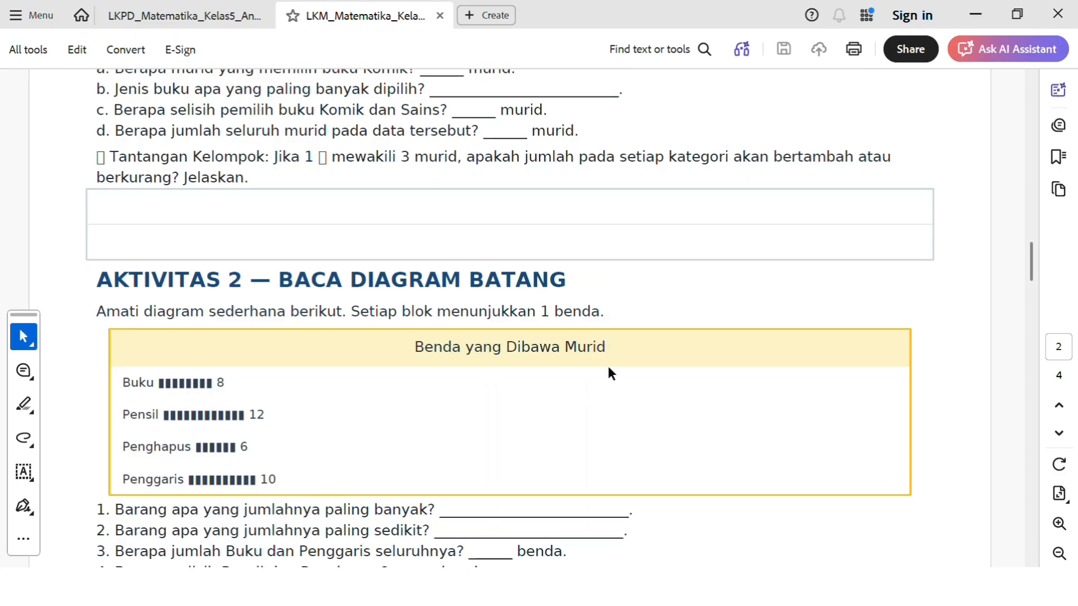
{"action": "scroll", "coordinate": [611, 374], "scroll_direction": "down", "scroll_amount": 1}
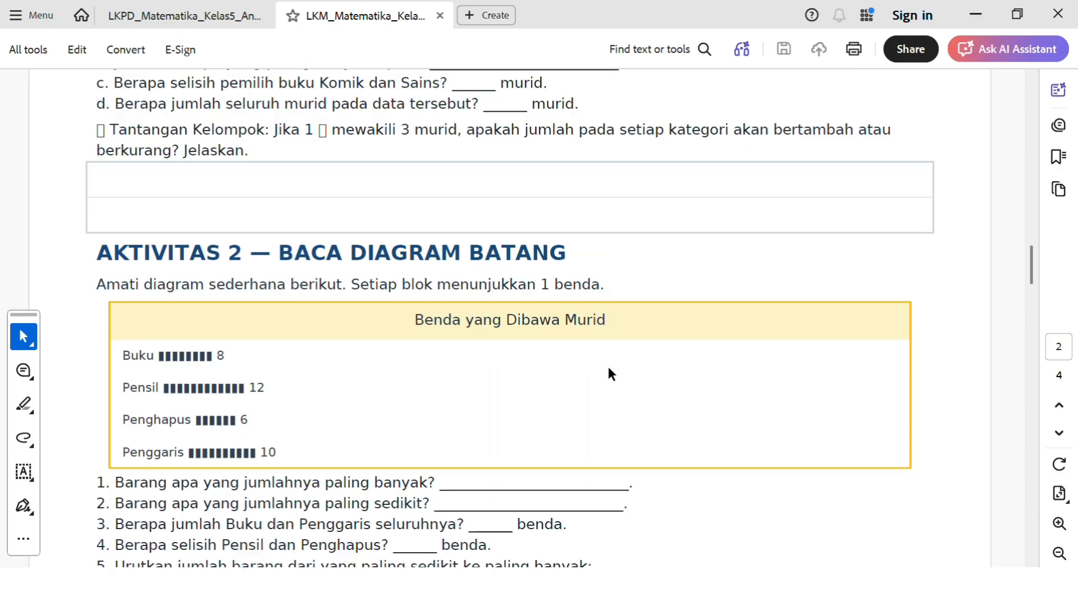
{"action": "scroll", "coordinate": [608, 363], "scroll_direction": "down", "scroll_amount": 4}
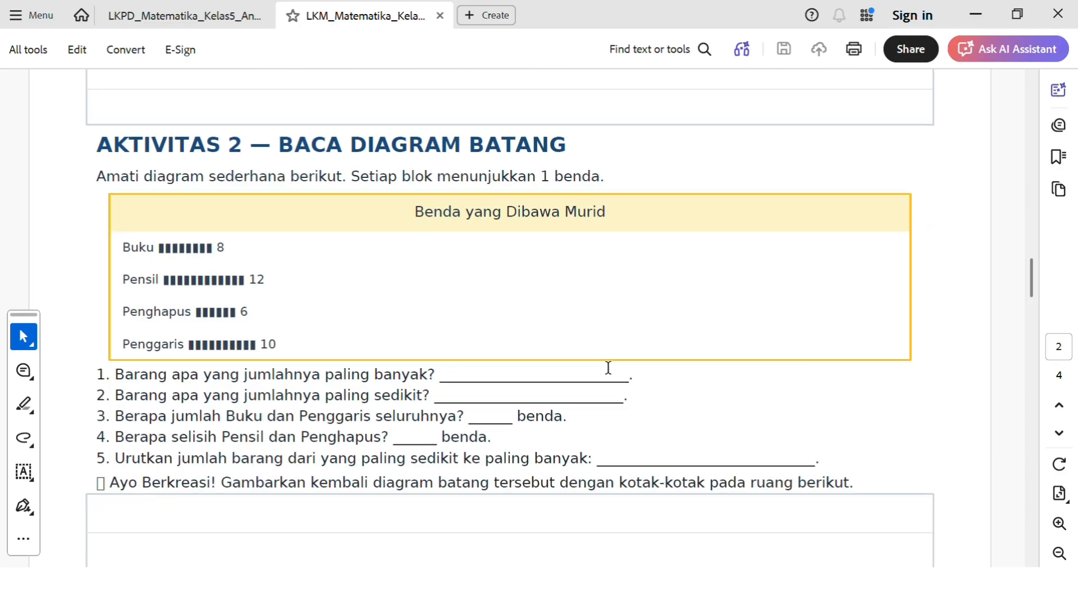
Examine page 3 of the worksheet, covering the activity frequency table questions and the Aktivitas 4 group mission
{"action": "scroll", "coordinate": [607, 367], "scroll_direction": "down", "scroll_amount": 15}
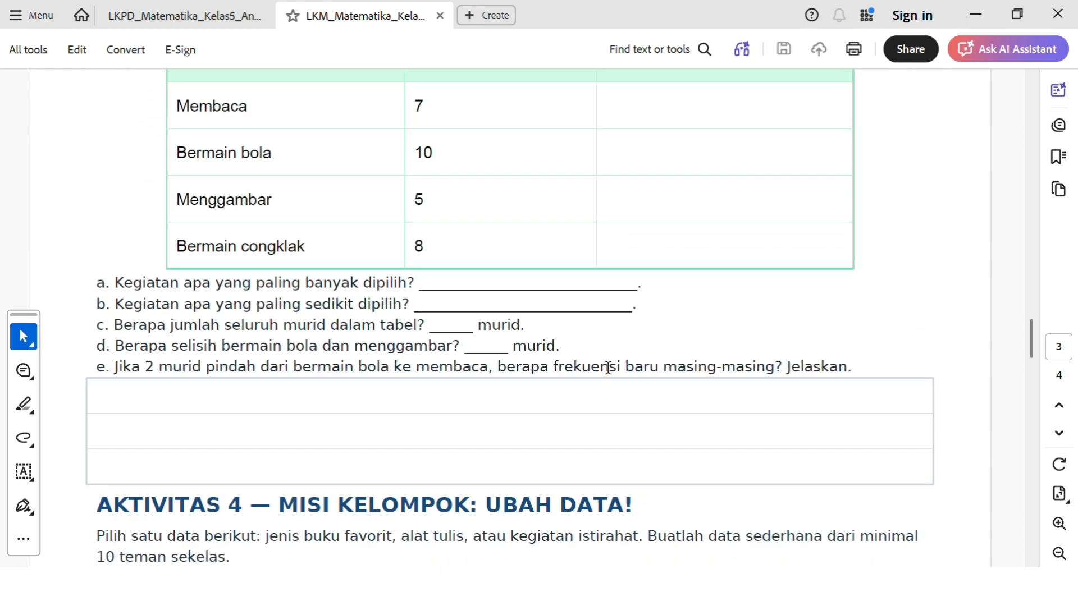
{"action": "scroll", "coordinate": [608, 367], "scroll_direction": "down", "scroll_amount": 2}
{"action": "scroll", "coordinate": [607, 368], "scroll_direction": "down", "scroll_amount": 4}
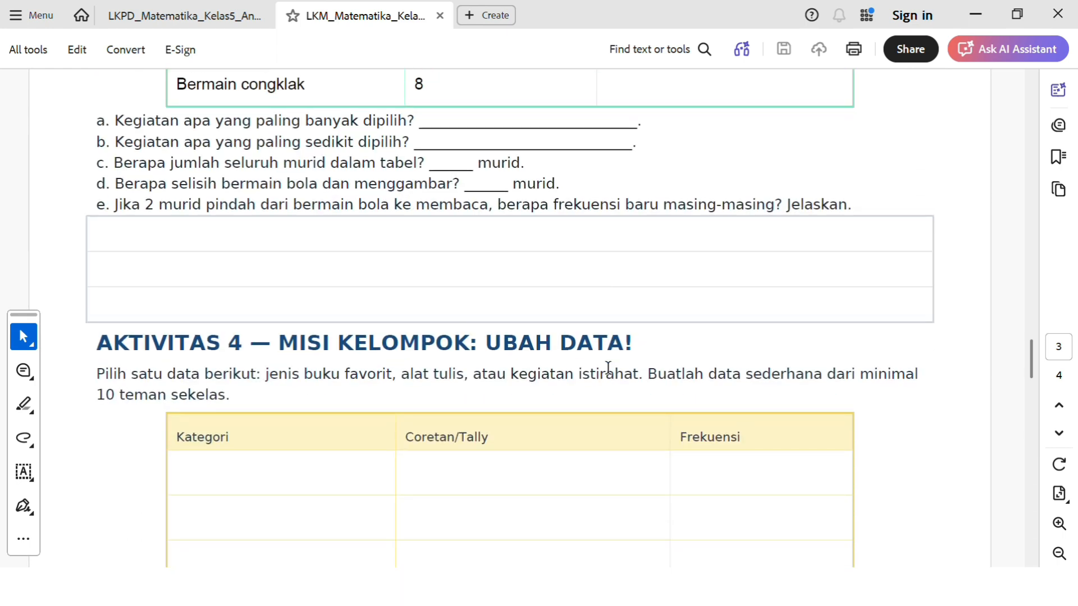
{"action": "scroll", "coordinate": [608, 367], "scroll_direction": "down", "scroll_amount": 2}
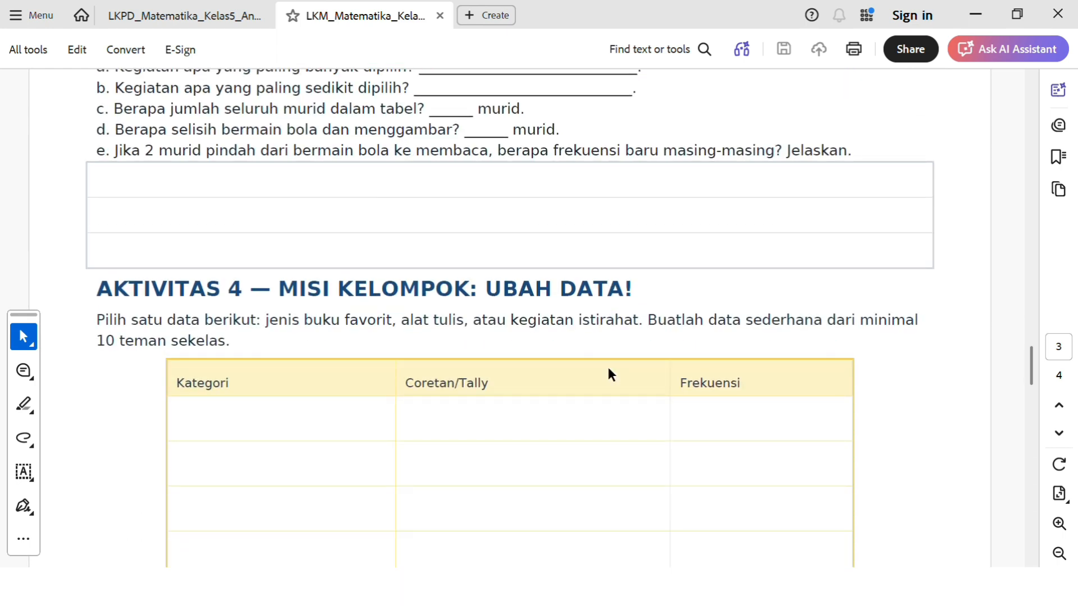
{"action": "scroll", "coordinate": [608, 365], "scroll_direction": "up", "scroll_amount": 2}
{"action": "scroll", "coordinate": [606, 366], "scroll_direction": "down", "scroll_amount": 5}
Examine page 4 of the worksheet, covering the conclusion, self-reflection, exit ticket and teacher's KKTP rubric
{"action": "scroll", "coordinate": [605, 366], "scroll_direction": "down", "scroll_amount": 20}
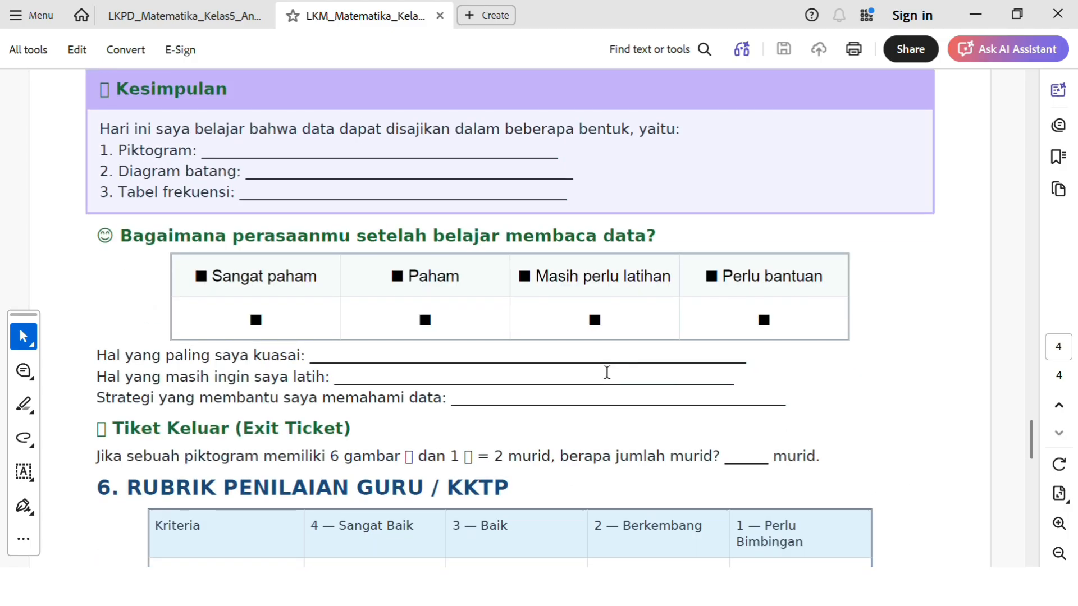
{"action": "scroll", "coordinate": [607, 372], "scroll_direction": "up", "scroll_amount": 3}
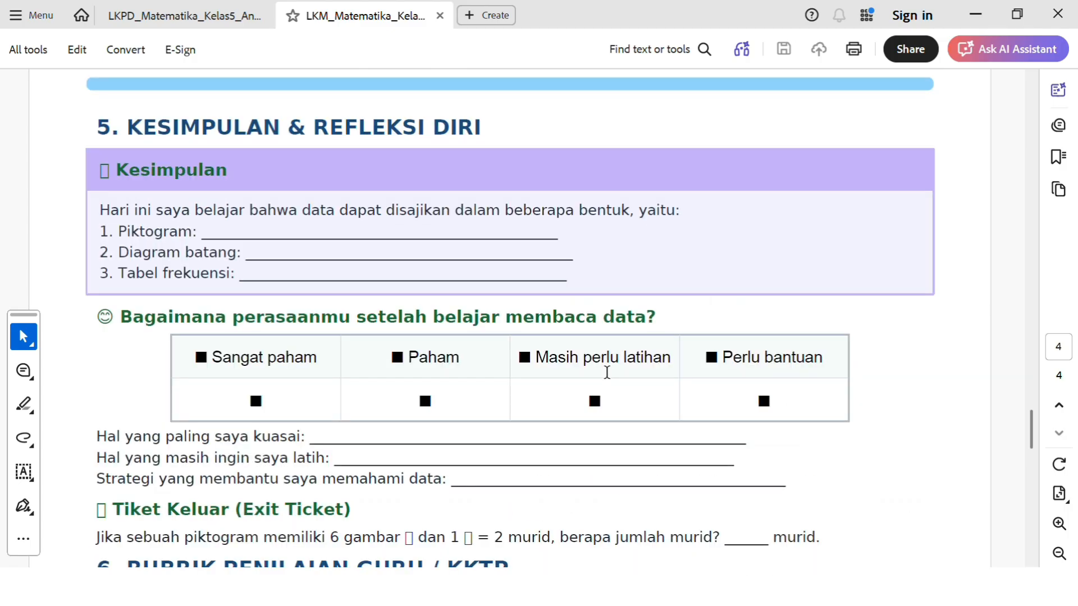
{"action": "scroll", "coordinate": [607, 372], "scroll_direction": "down", "scroll_amount": 10}
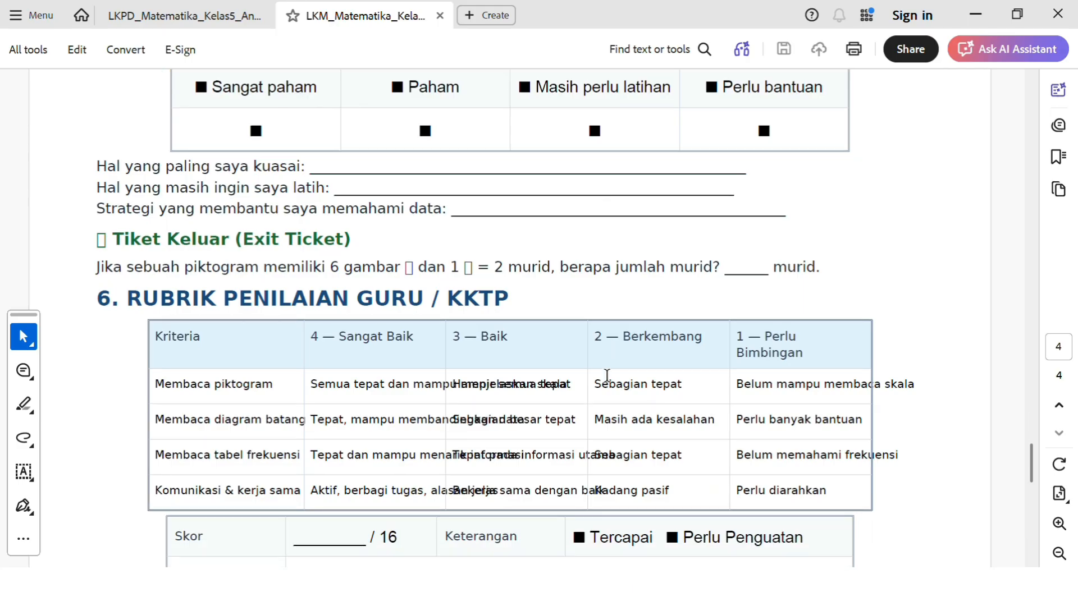
{"action": "scroll", "coordinate": [607, 375], "scroll_direction": "down", "scroll_amount": 20}
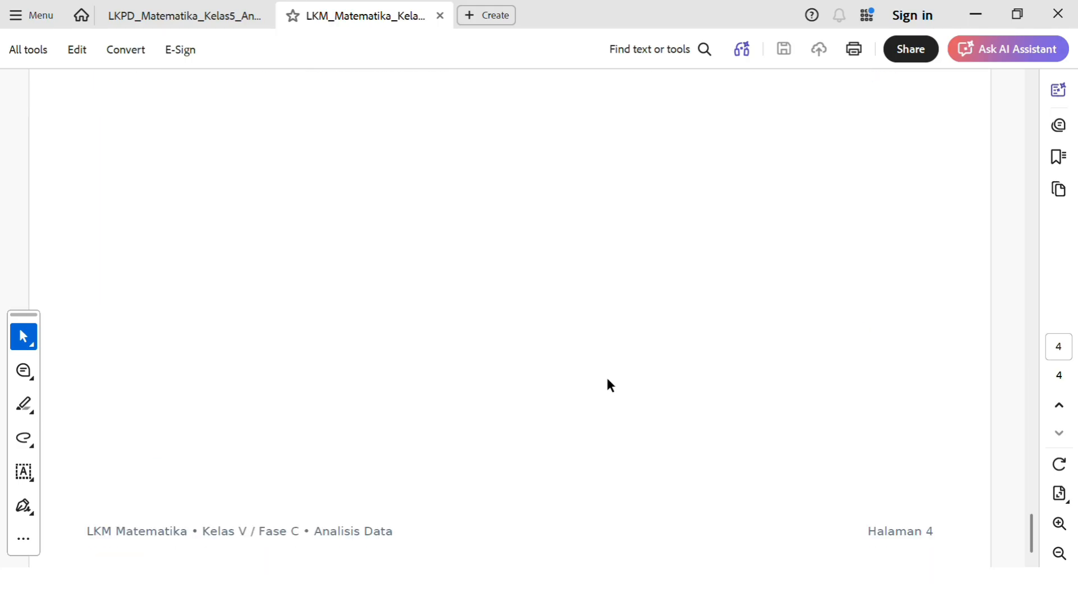
Look back through the whole worksheet at 100% zoom, from the last page up to the title on page 1
{"action": "scroll", "coordinate": [607, 379], "scroll_direction": "up", "scroll_amount": 20}
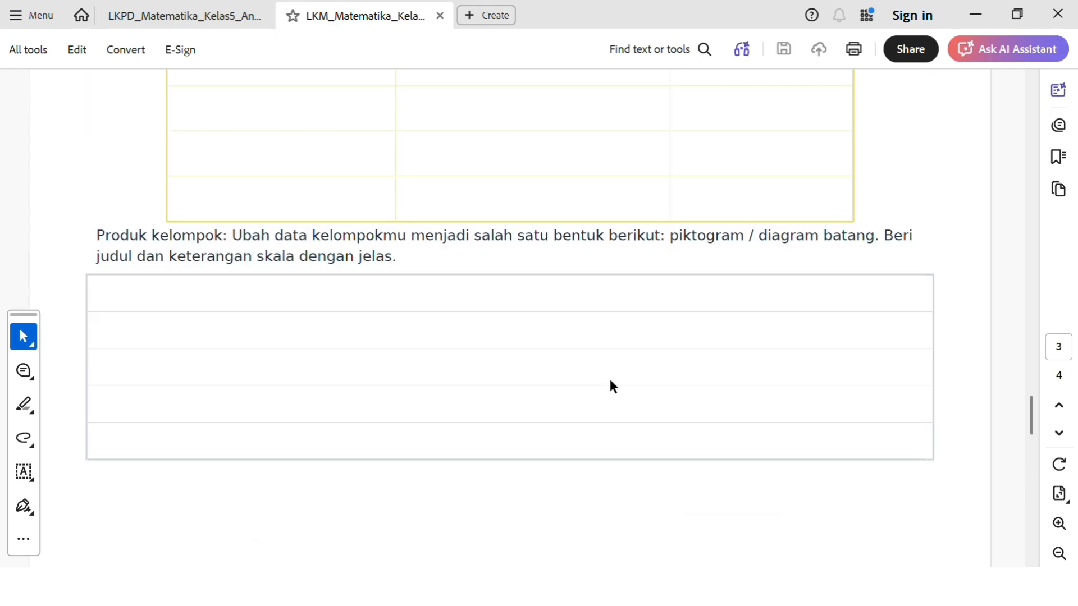
{"action": "scroll", "coordinate": [608, 376], "scroll_direction": "up", "scroll_amount": 20}
{"action": "scroll", "coordinate": [610, 377], "scroll_direction": "down", "scroll_amount": 1, "text": "ctrl"}
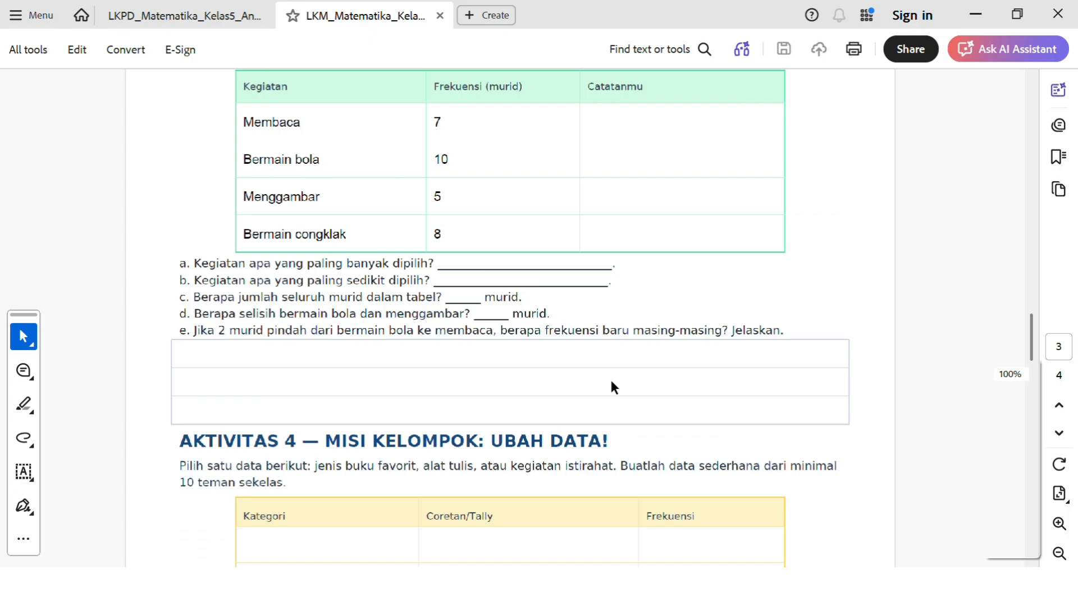
{"action": "scroll", "coordinate": [659, 334], "scroll_direction": "up", "scroll_amount": 15}
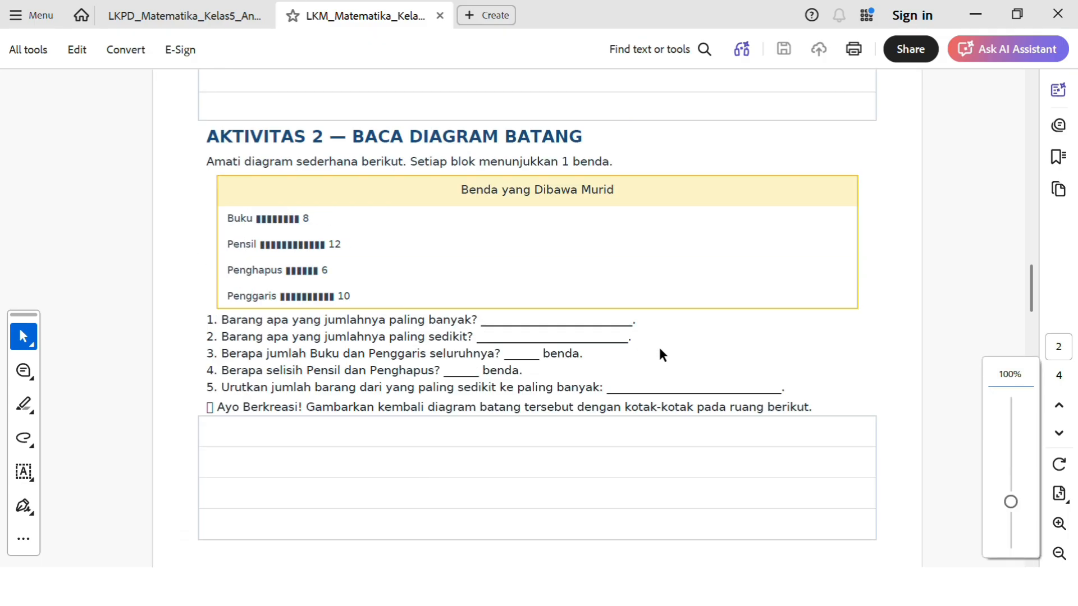
{"action": "scroll", "coordinate": [660, 349], "scroll_direction": "up", "scroll_amount": 20}
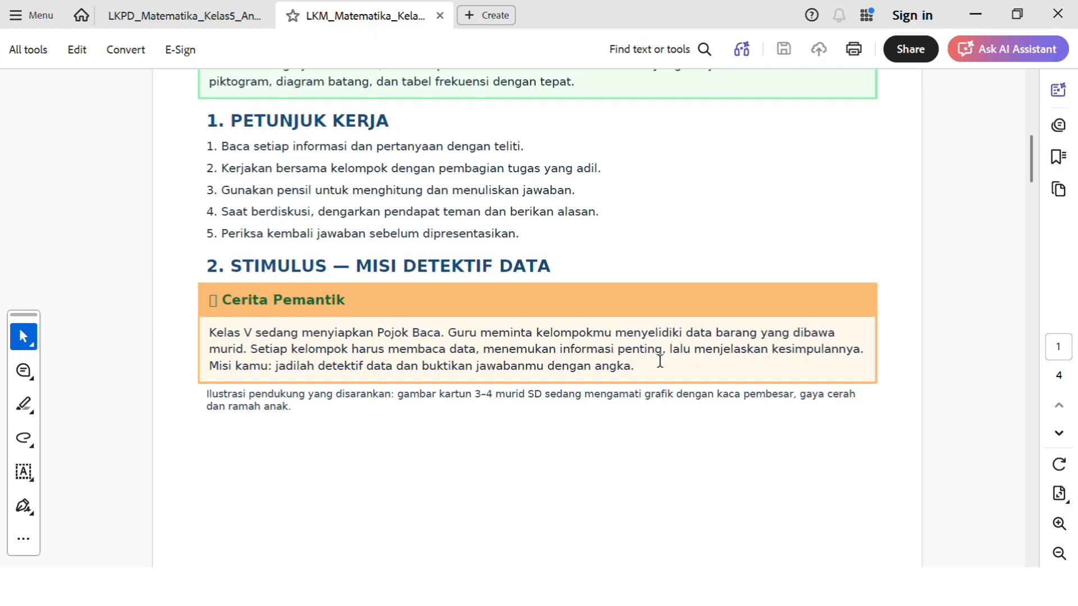
{"action": "scroll", "coordinate": [660, 361], "scroll_direction": "up", "scroll_amount": 10}
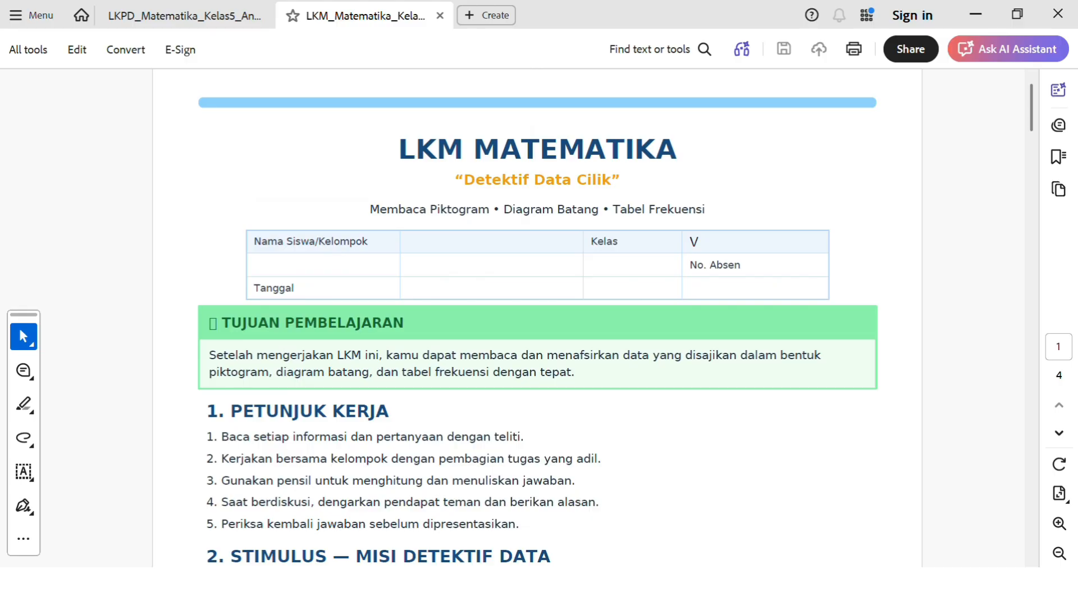
Check the progress of the worksheet generation in the Claude chat and return to the PDF in Acrobat
{"action": "key", "text": "alt+Tab"}
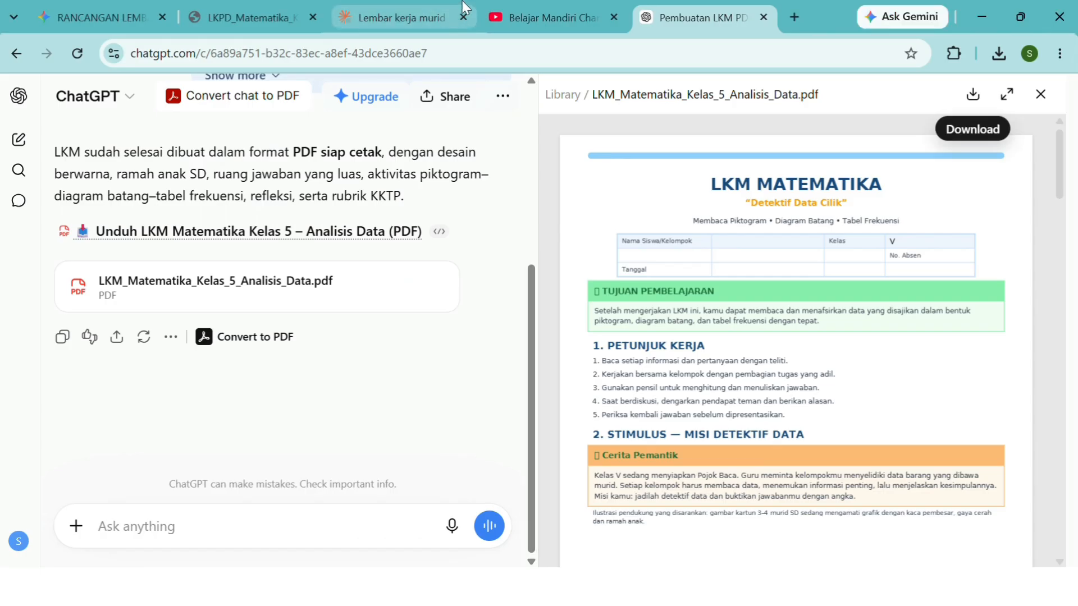
{"action": "left_click", "coordinate": [369, 15]}
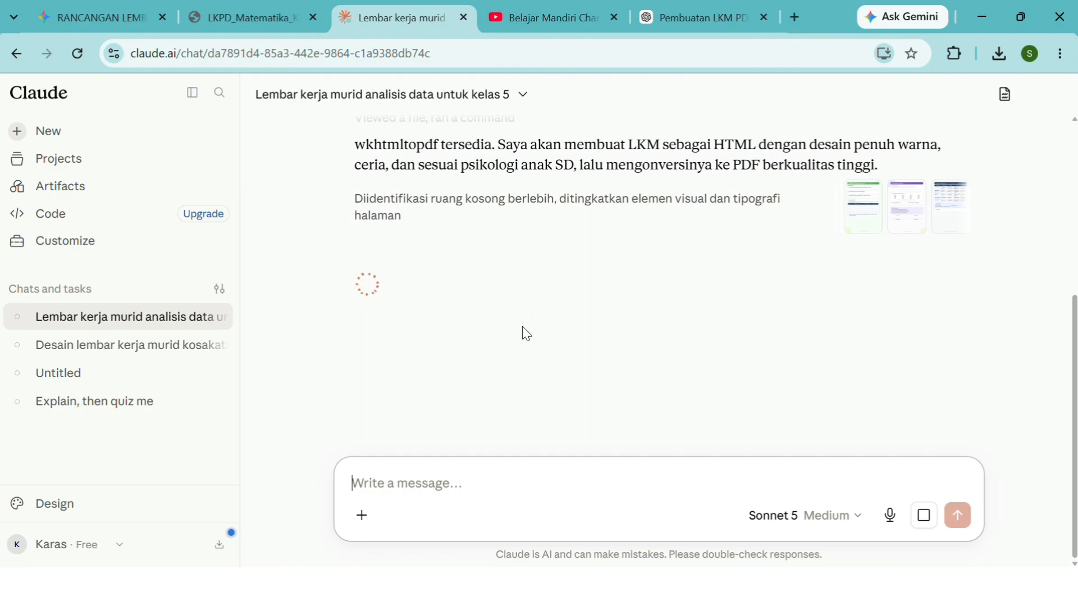
{"action": "key", "text": "alt+Tab"}
{"action": "scroll", "coordinate": [645, 382], "scroll_direction": "up", "scroll_amount": 2}
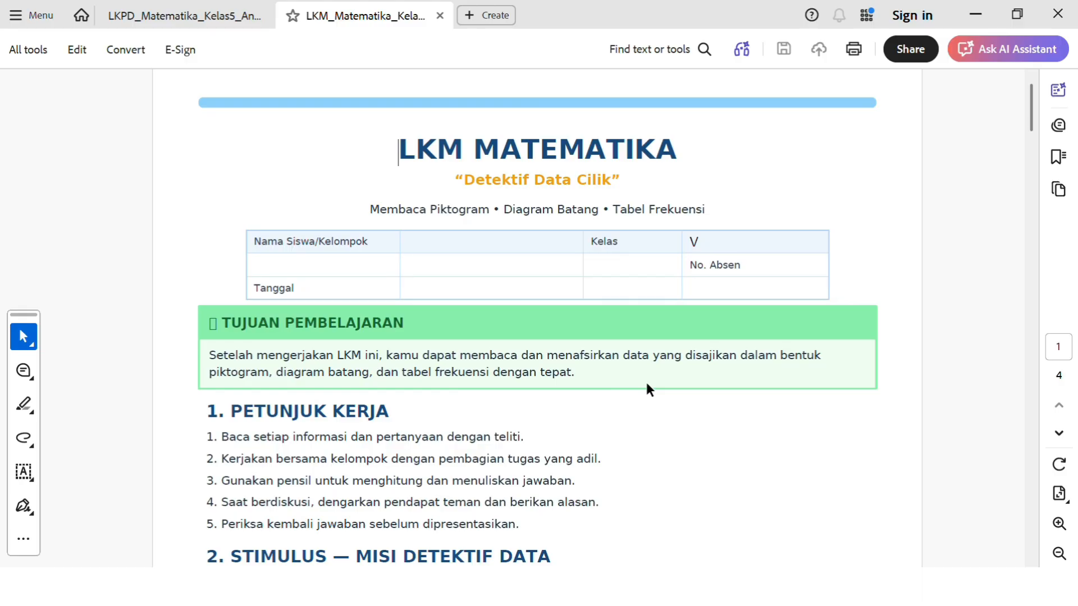
Reread the LKM prompt's structure guidelines in Notepad and check the Claude chat again
{"action": "key", "text": "alt+Tab"}
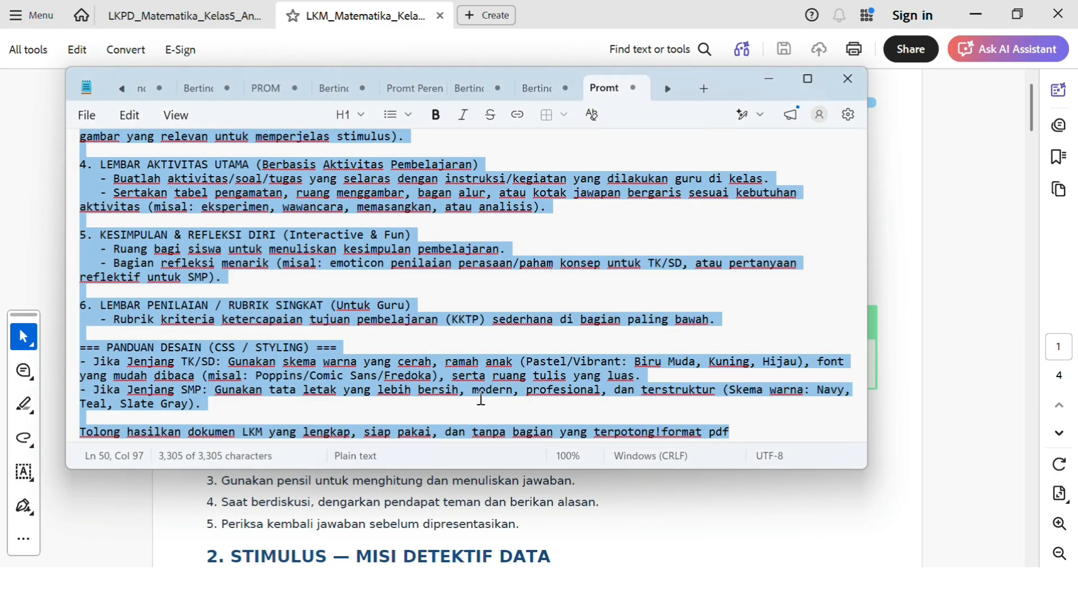
{"action": "left_click", "coordinate": [475, 269]}
{"action": "scroll", "coordinate": [232, 310], "scroll_direction": "up", "scroll_amount": 3}
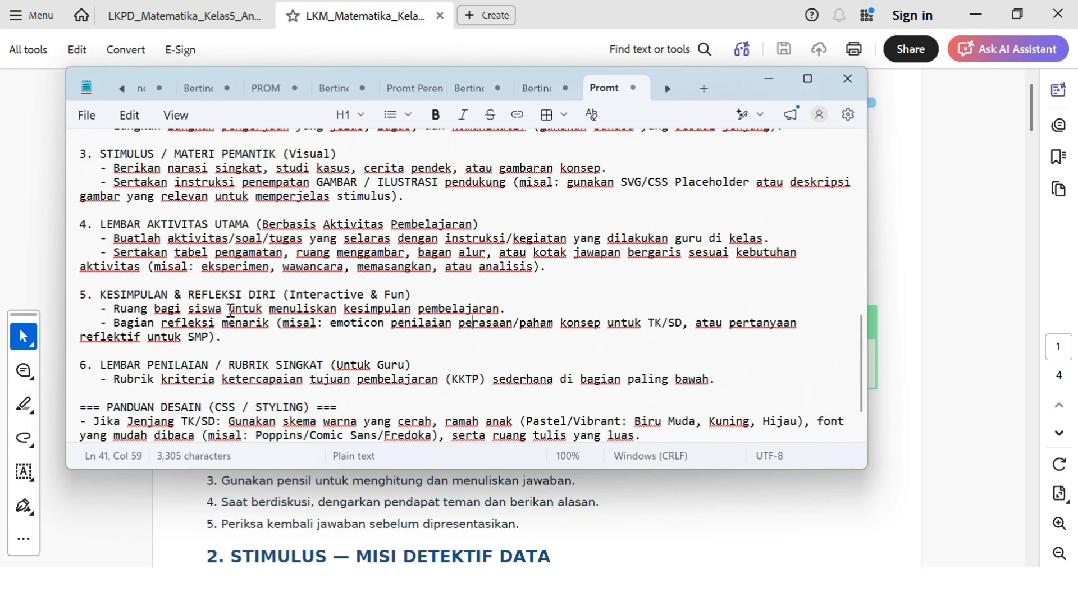
{"action": "scroll", "coordinate": [232, 309], "scroll_direction": "up", "scroll_amount": 10}
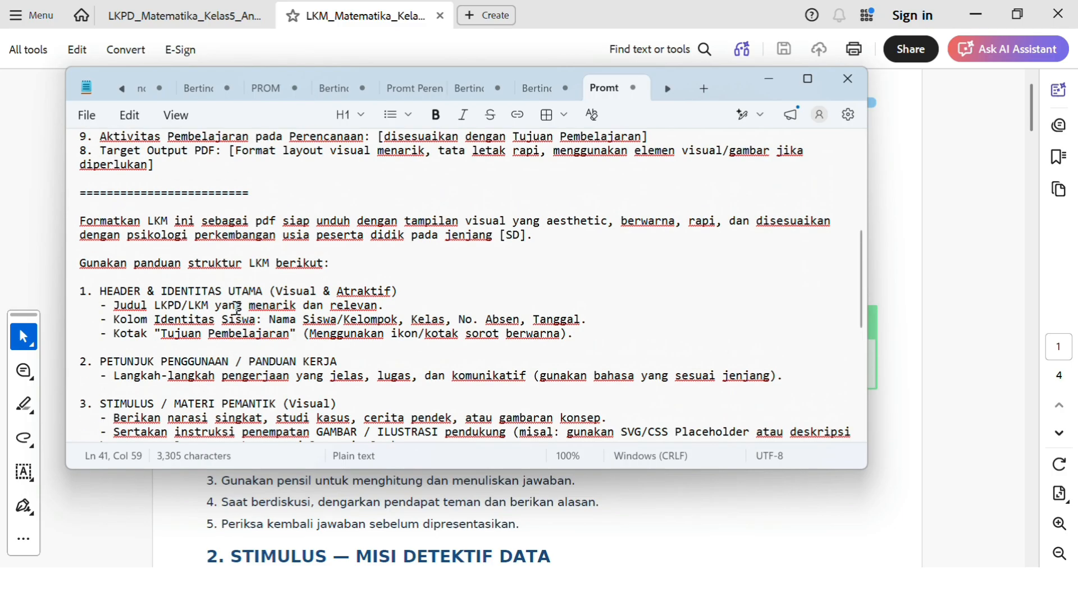
{"action": "scroll", "coordinate": [247, 325], "scroll_direction": "up", "scroll_amount": 1}
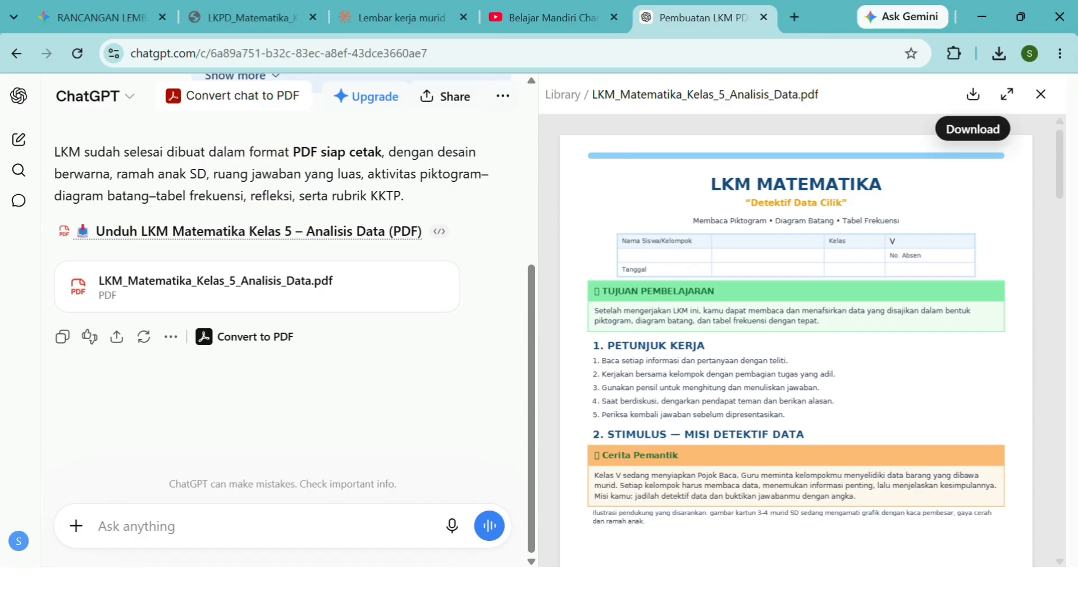
{"action": "left_click", "coordinate": [362, 18]}
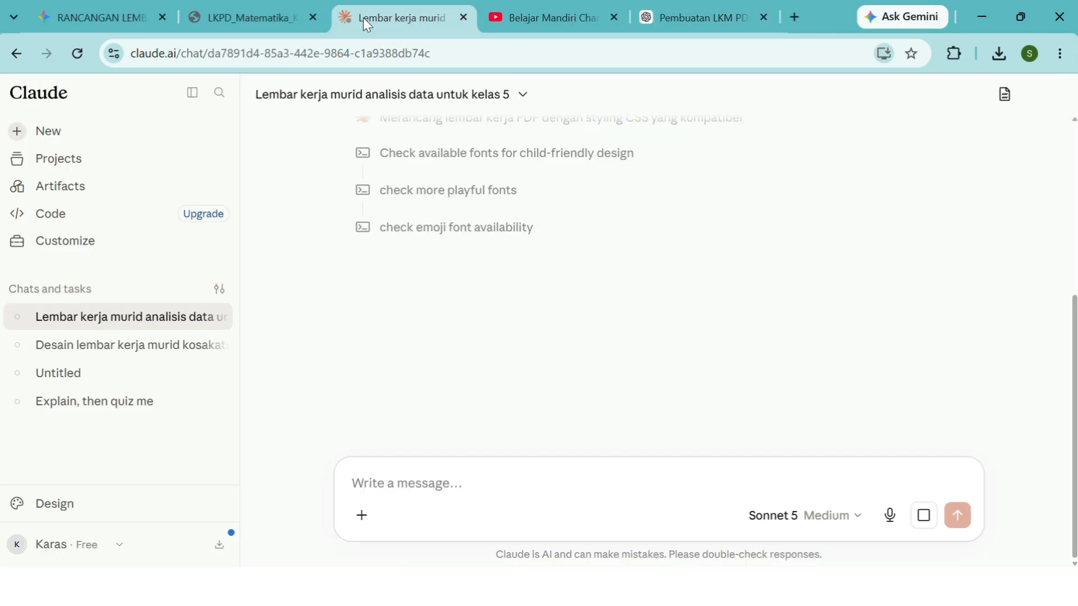
Follow the grade 5 worksheet's generation in the Claude chat and dismiss the upgrade offer
{"action": "scroll", "coordinate": [498, 312], "scroll_direction": "up", "scroll_amount": 1}
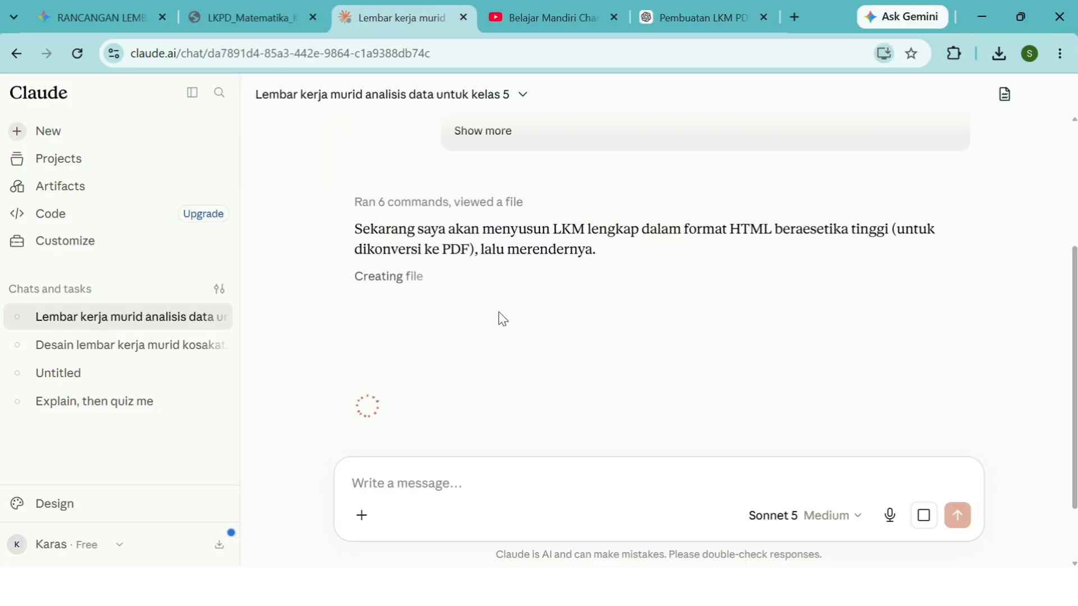
{"action": "scroll", "coordinate": [502, 319], "scroll_direction": "down", "scroll_amount": 1}
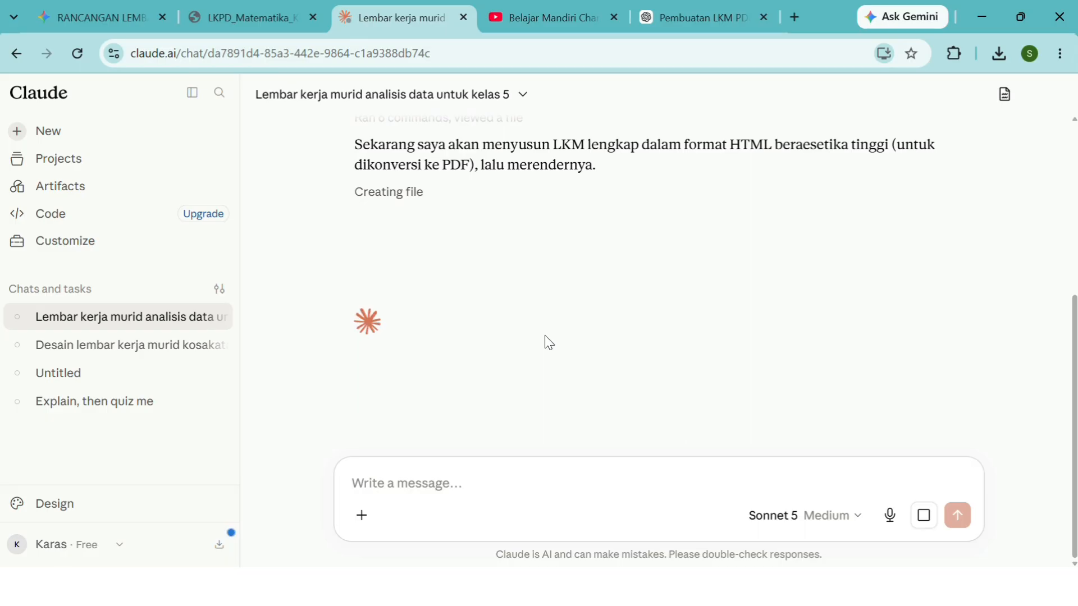
{"action": "scroll", "coordinate": [545, 335], "scroll_direction": "up", "scroll_amount": 1}
{"action": "scroll", "coordinate": [545, 335], "scroll_direction": "down", "scroll_amount": 1}
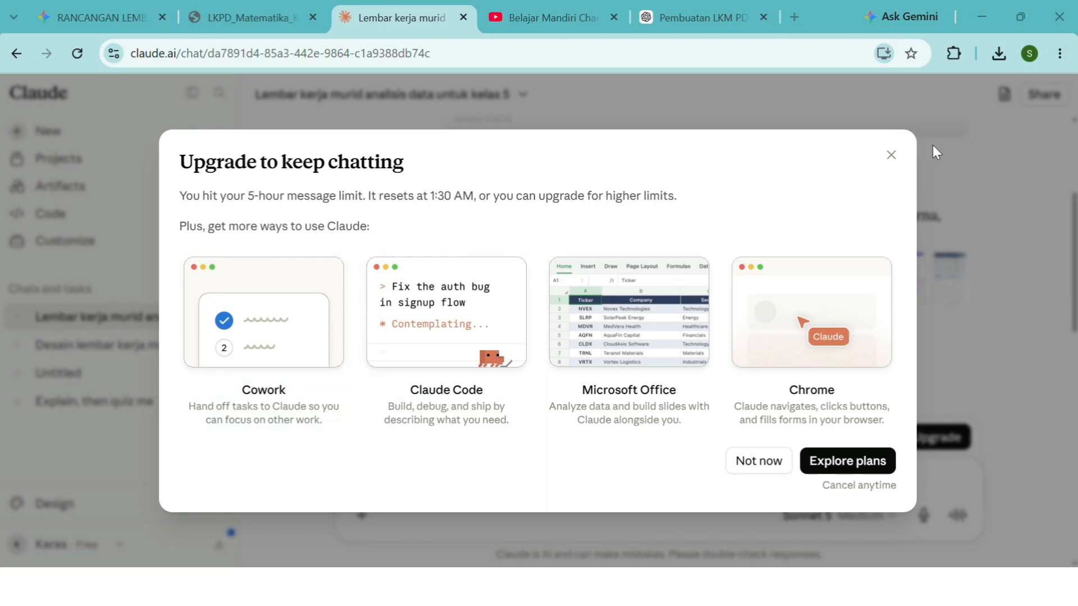
{"action": "left_click", "coordinate": [890, 157]}
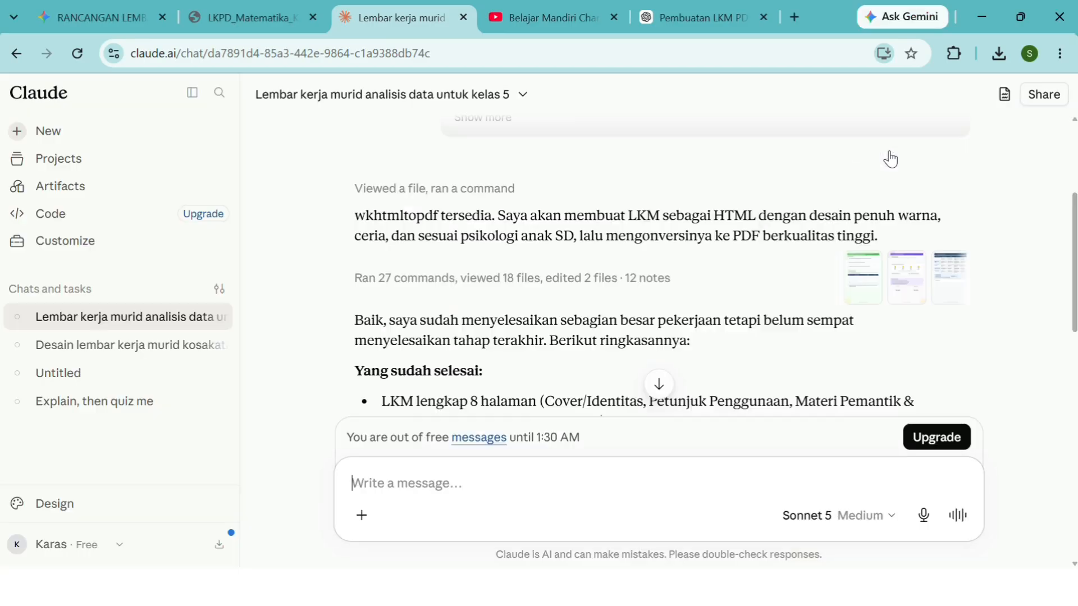
Open the grade 2 Bahasa Indonesia vocabulary chat and download its "Lkm kosakata baru bali kelas2" PDF
{"action": "left_click", "coordinate": [88, 347]}
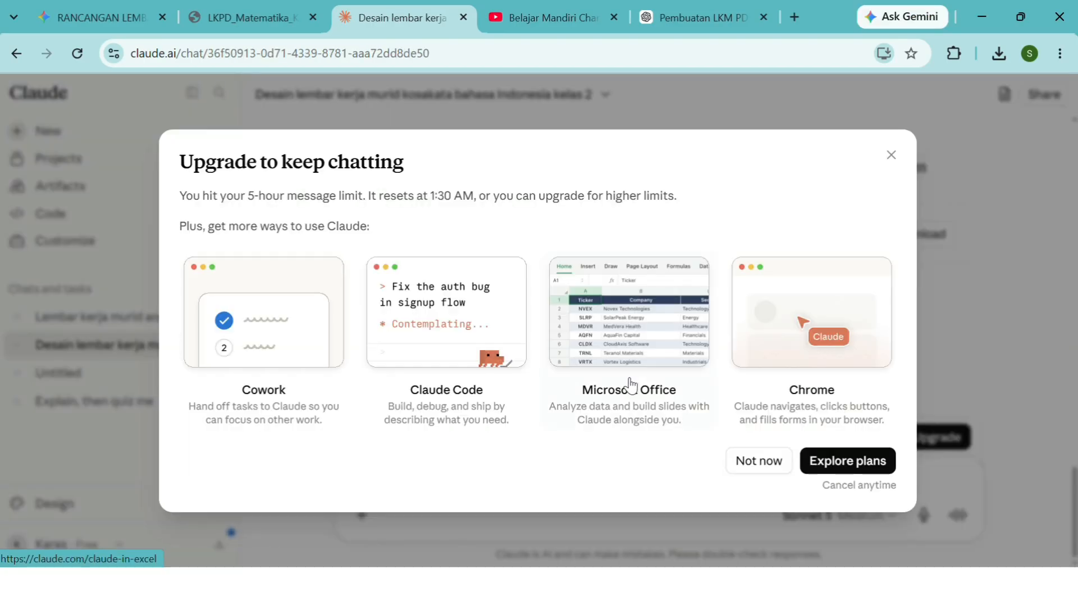
{"action": "left_click", "coordinate": [887, 162]}
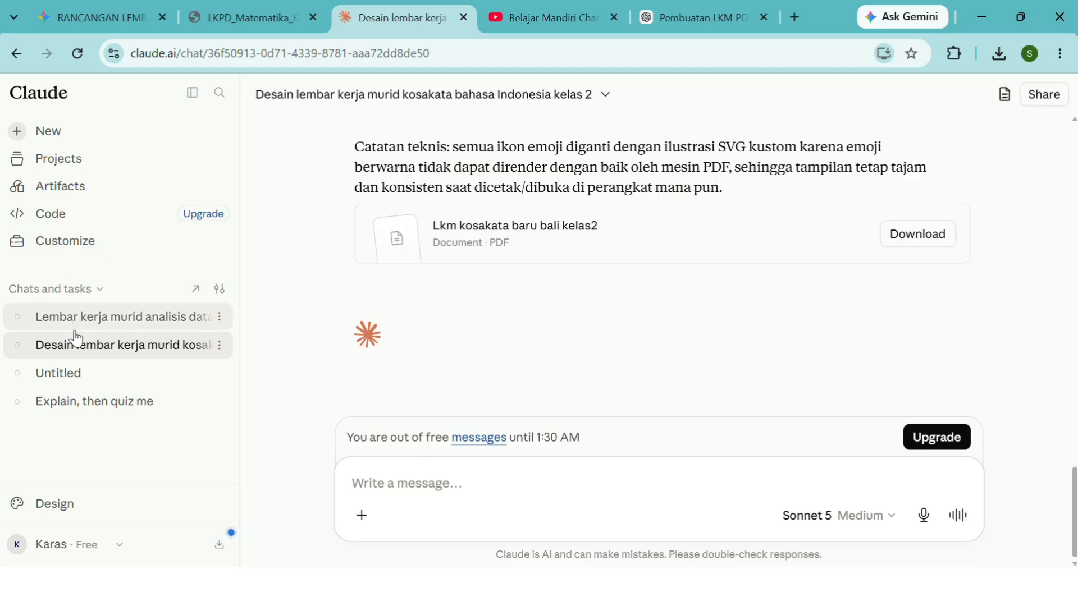
{"action": "scroll", "coordinate": [467, 291], "scroll_direction": "up", "scroll_amount": 1}
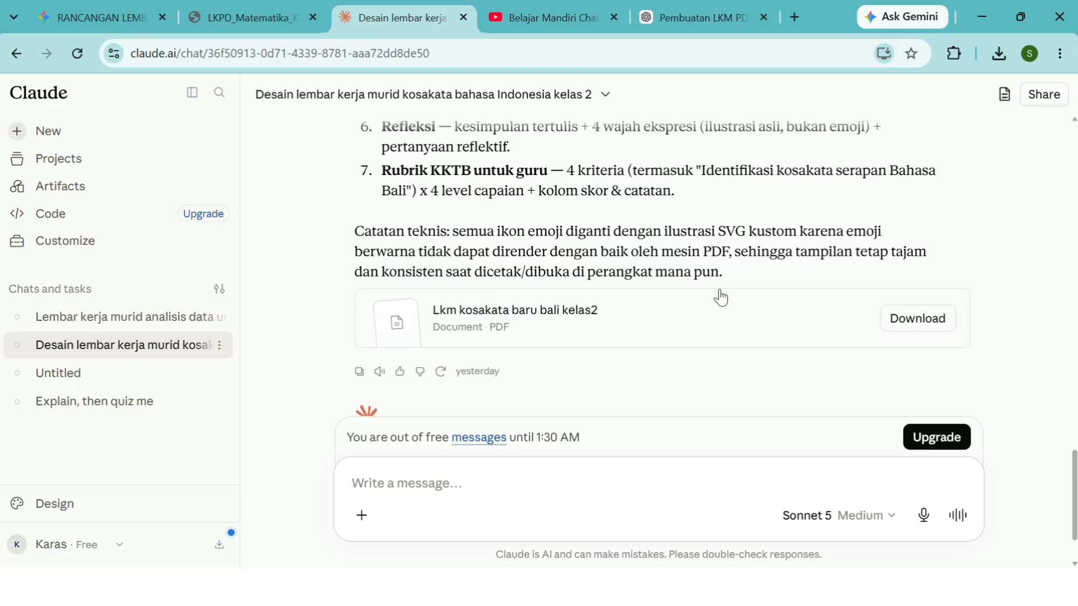
{"action": "scroll", "coordinate": [720, 298], "scroll_direction": "down", "scroll_amount": 2}
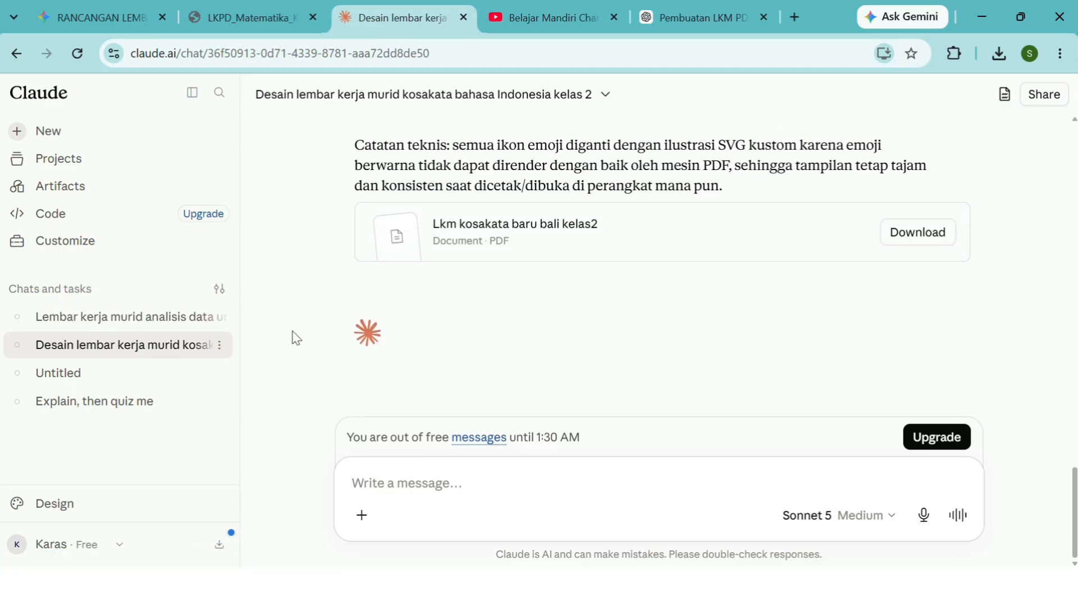
{"action": "left_click", "coordinate": [895, 241]}
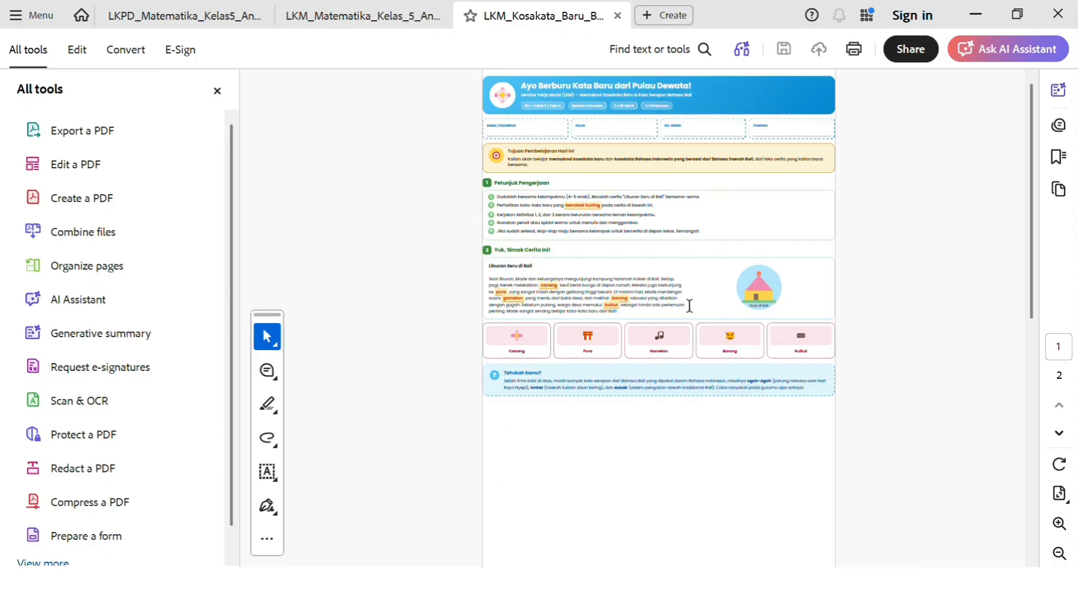
Review both pages of the Bali vocabulary worksheet in Acrobat at 75% zoom with the list of tools hidden
{"action": "scroll", "coordinate": [692, 275], "scroll_direction": "up", "scroll_amount": 3}
{"action": "scroll", "coordinate": [692, 275], "scroll_direction": "up", "scroll_amount": 1}
{"action": "scroll", "coordinate": [695, 279], "scroll_direction": "up", "scroll_amount": 2}
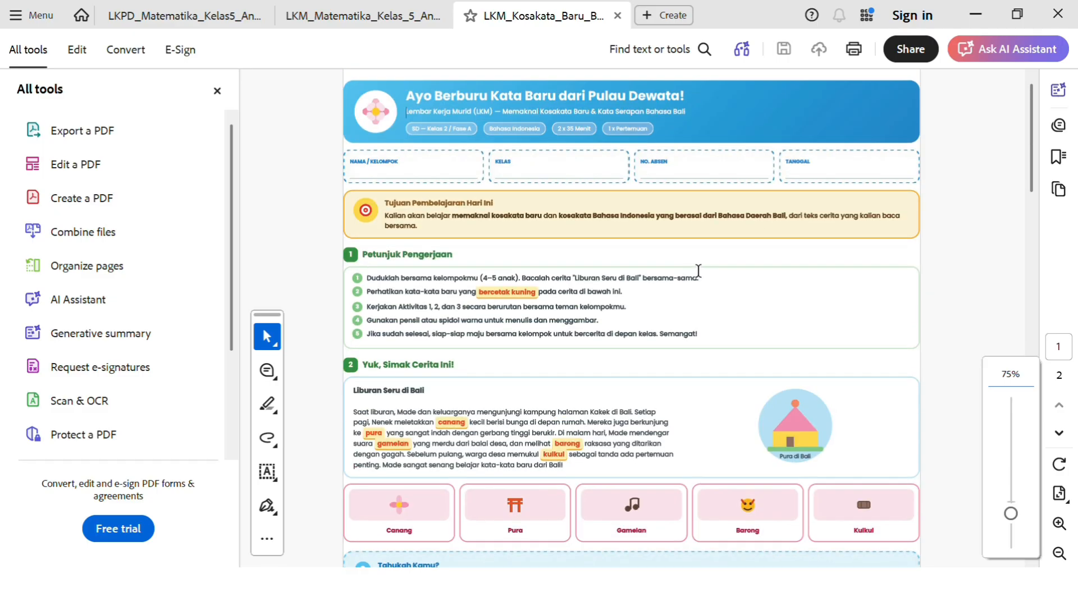
{"action": "left_click", "coordinate": [217, 91]}
{"action": "scroll", "coordinate": [549, 304], "scroll_direction": "down", "scroll_amount": 2}
{"action": "scroll", "coordinate": [548, 301], "scroll_direction": "up", "scroll_amount": 2}
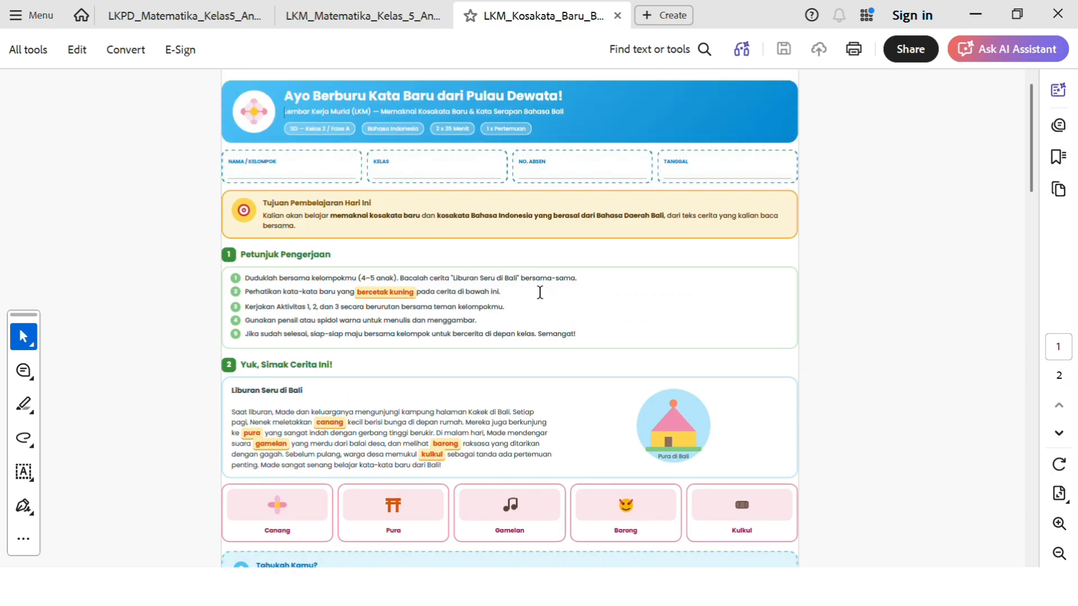
{"action": "scroll", "coordinate": [541, 292], "scroll_direction": "down", "scroll_amount": 10}
{"action": "scroll", "coordinate": [540, 290], "scroll_direction": "down", "scroll_amount": 4}
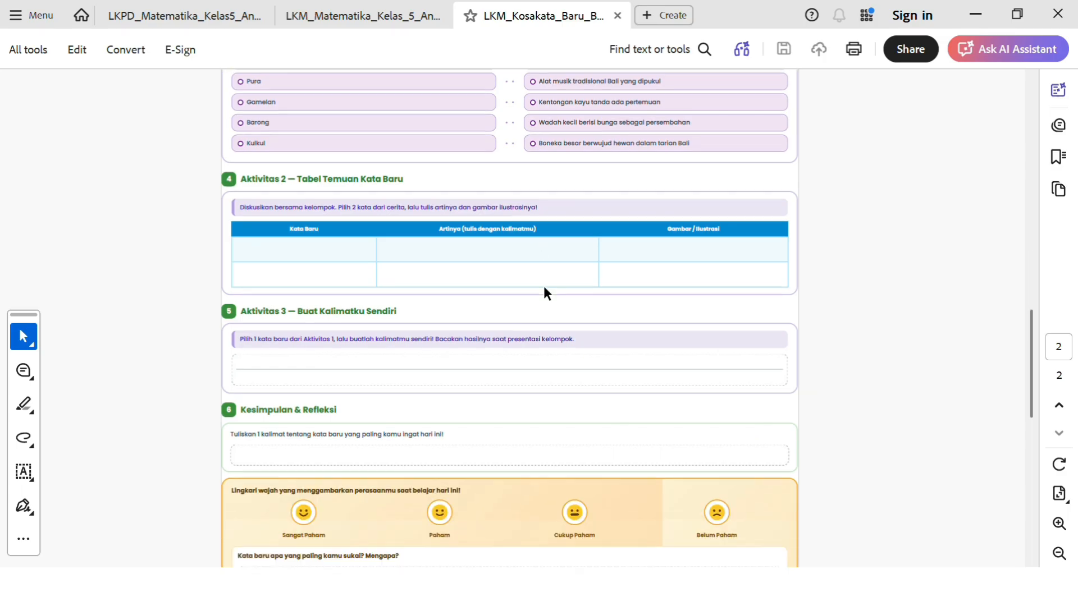
{"action": "scroll", "coordinate": [544, 287], "scroll_direction": "up", "scroll_amount": 14}
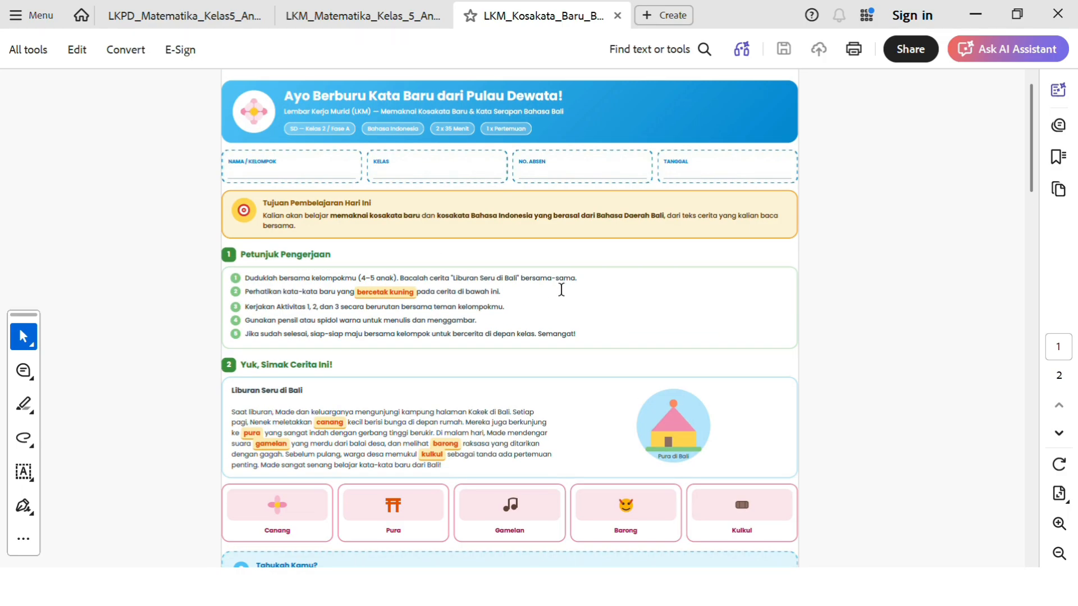
Return to the grade 5 data analysis chat in Claude and read its summary of the unfinished work, back up to the original prompt
{"action": "left_click", "coordinate": [727, 586]}
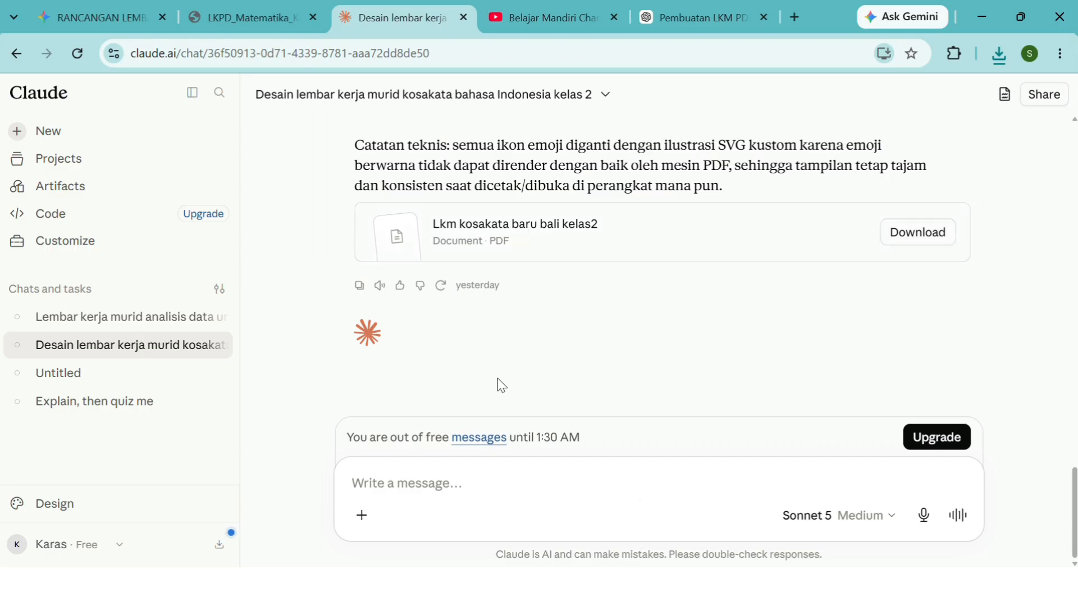
{"action": "scroll", "coordinate": [497, 379], "scroll_direction": "up", "scroll_amount": 2}
{"action": "left_click", "coordinate": [99, 318]}
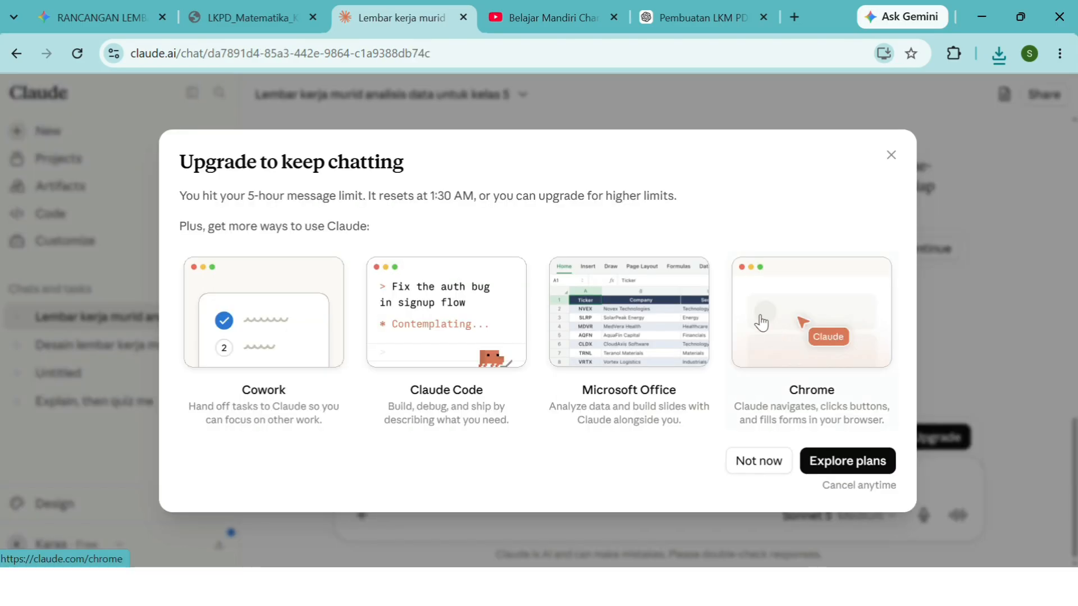
{"action": "left_click", "coordinate": [893, 155]}
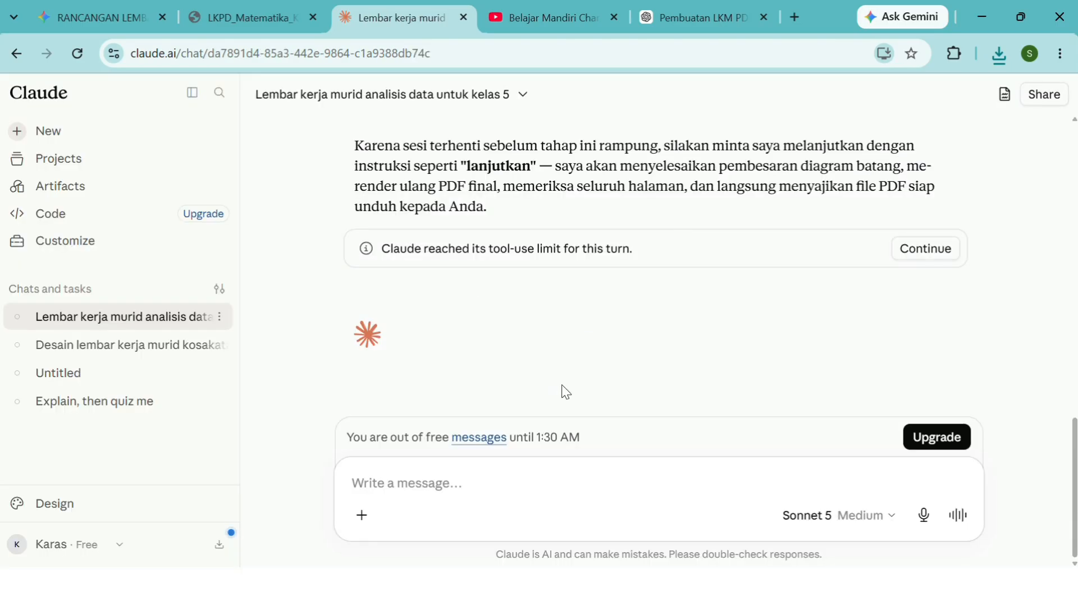
{"action": "scroll", "coordinate": [572, 382], "scroll_direction": "up", "scroll_amount": 3}
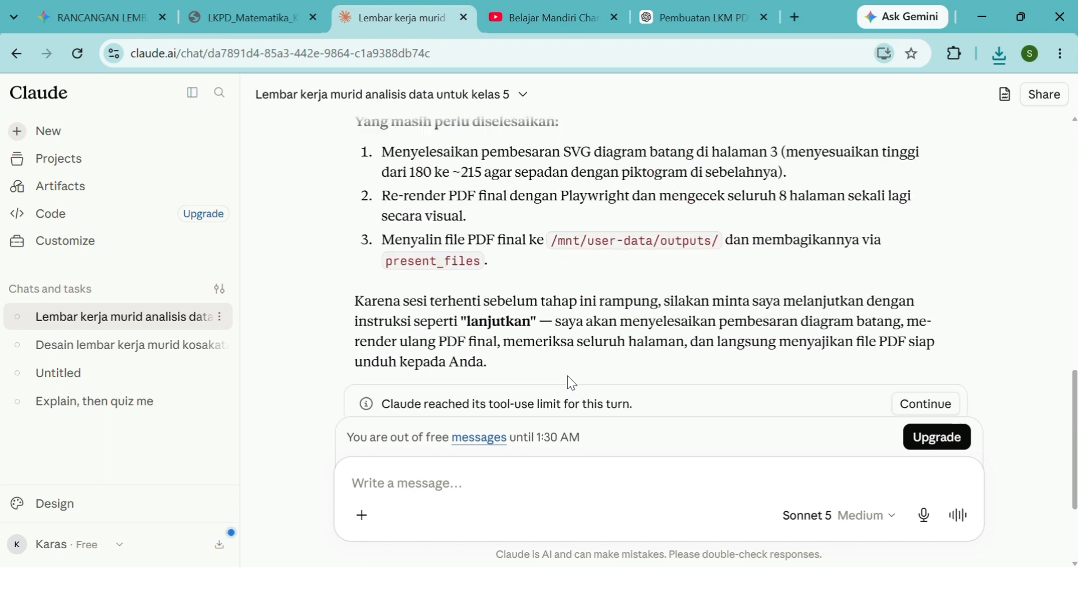
{"action": "scroll", "coordinate": [572, 383], "scroll_direction": "up", "scroll_amount": 3}
{"action": "scroll", "coordinate": [597, 344], "scroll_direction": "down", "scroll_amount": 6}
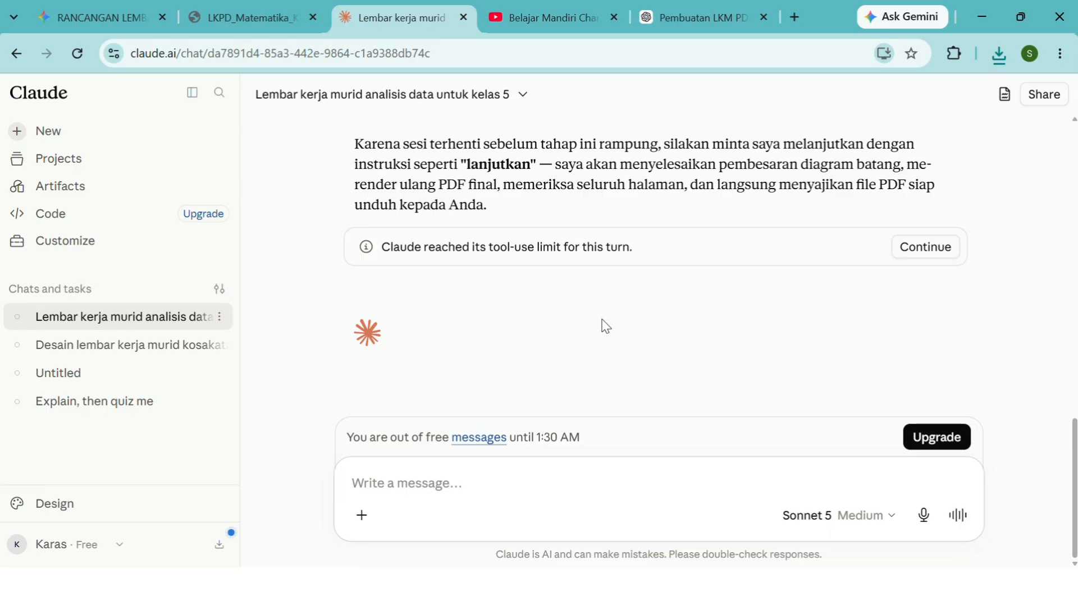
{"action": "scroll", "coordinate": [605, 327], "scroll_direction": "up", "scroll_amount": 15}
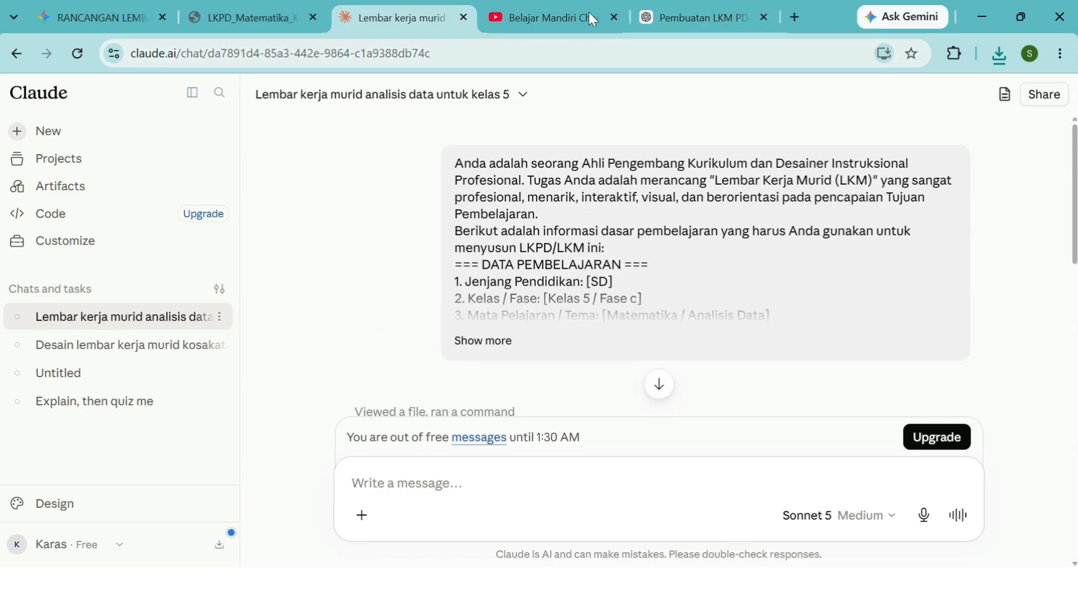
Switch to LKPD_Matematika_Kelas5_AnalisisData.pdf in the browser and view the start of page 1
{"action": "left_click", "coordinate": [230, 17]}
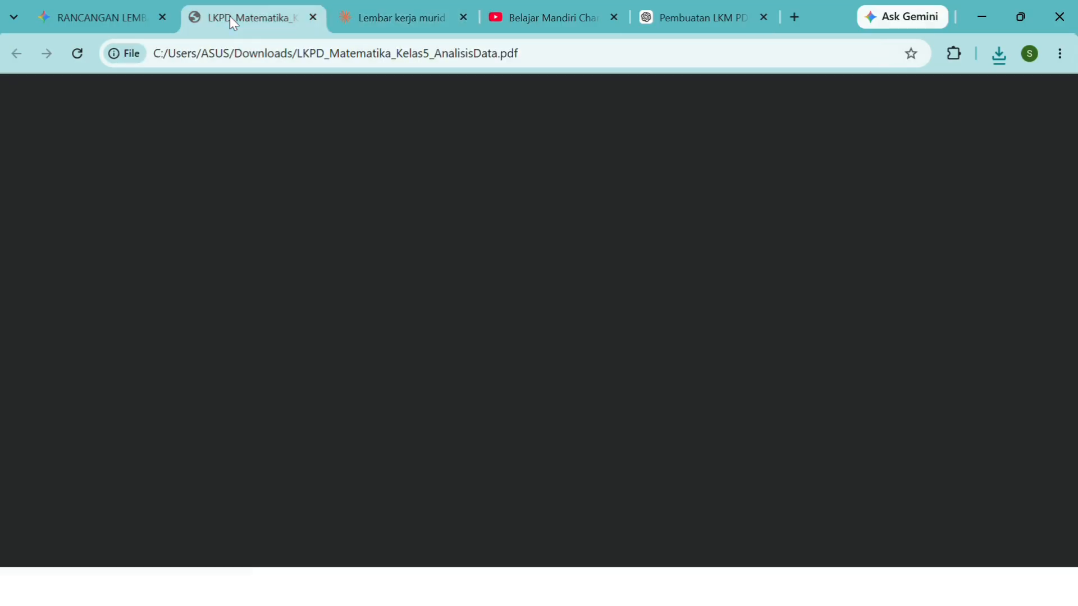
{"action": "scroll", "coordinate": [715, 351], "scroll_direction": "up", "scroll_amount": 9}
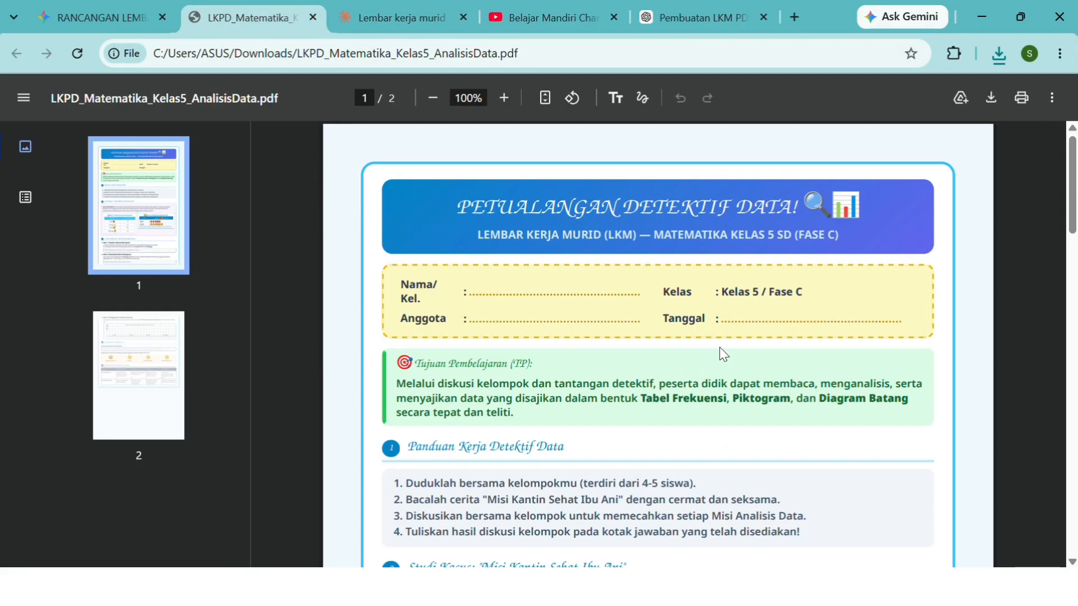